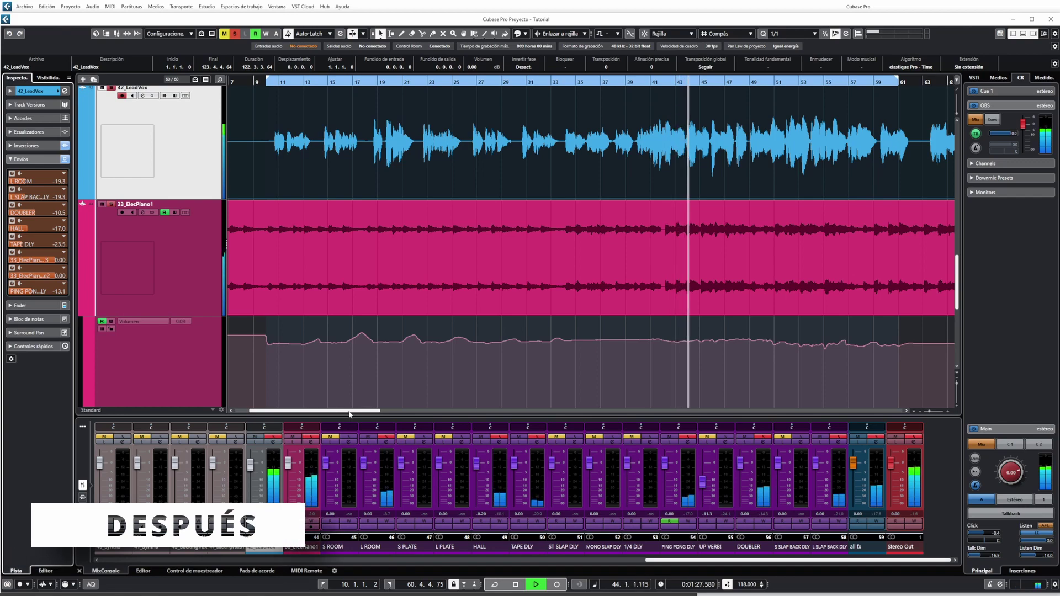
{"action": "scroll", "coordinate": [655, 333], "scroll_direction": "down", "scroll_amount": 10}
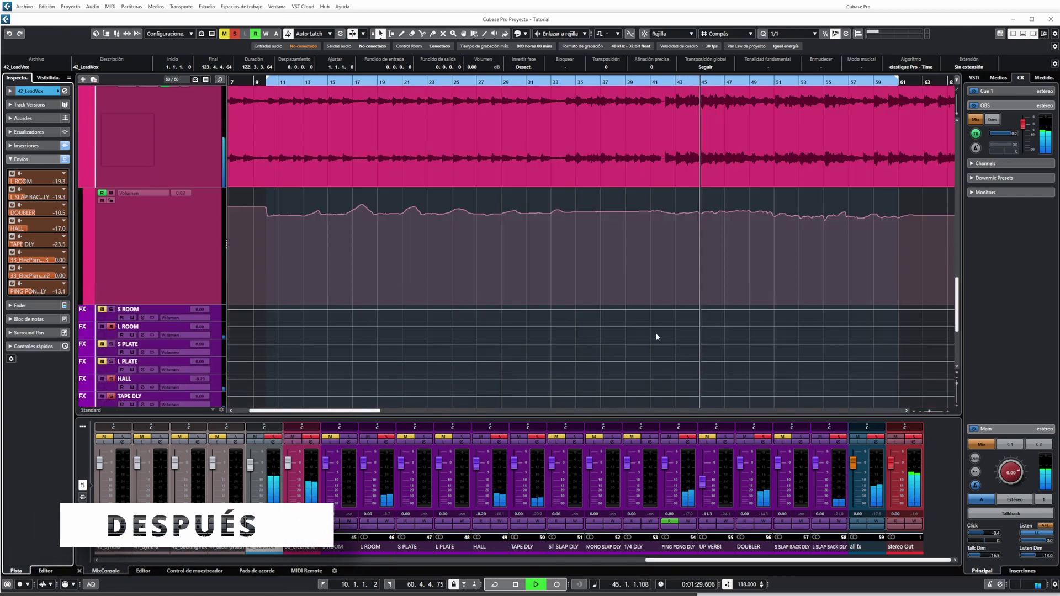
{"action": "scroll", "coordinate": [670, 281], "scroll_direction": "up", "scroll_amount": 10}
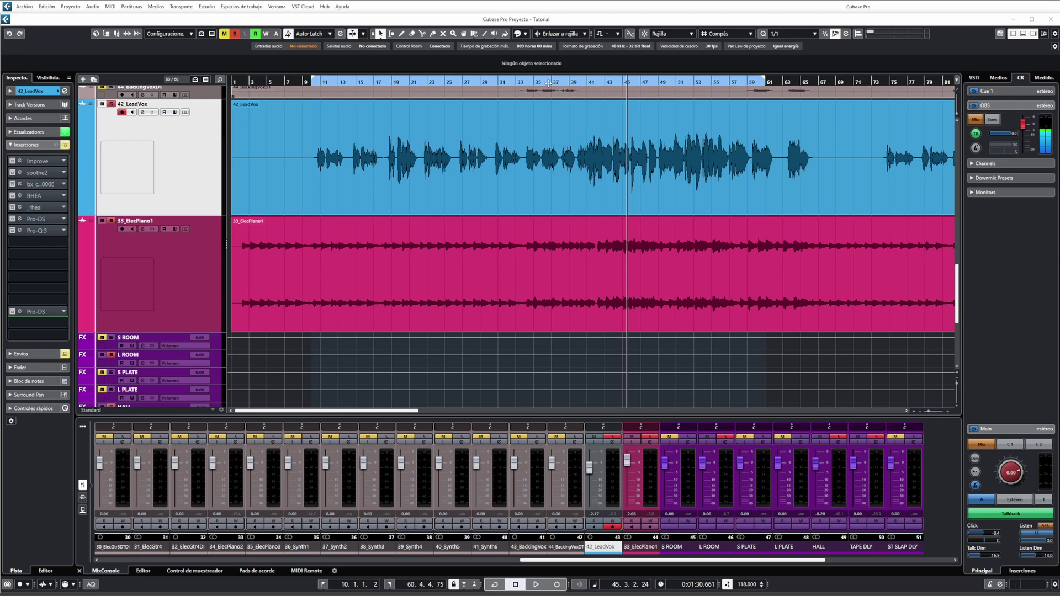
Play the lead vocal and electric piano together from about bar 39, then stop playback
{"action": "left_click_drag", "start_coordinate": [575, 82], "coordinate": [568, 81]}
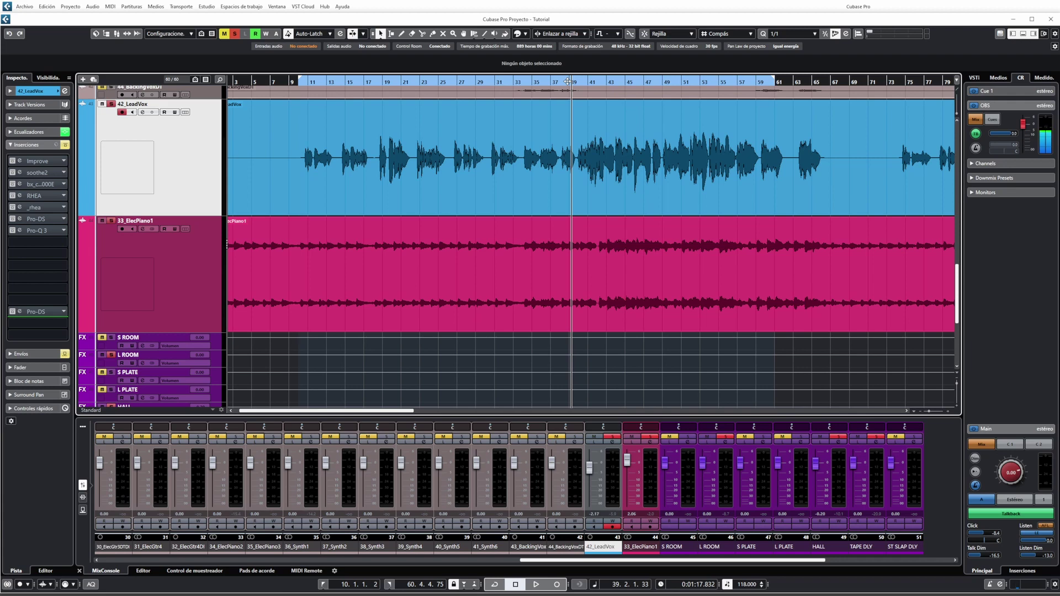
{"action": "left_click", "coordinate": [602, 213]}
{"action": "key", "text": "space"}
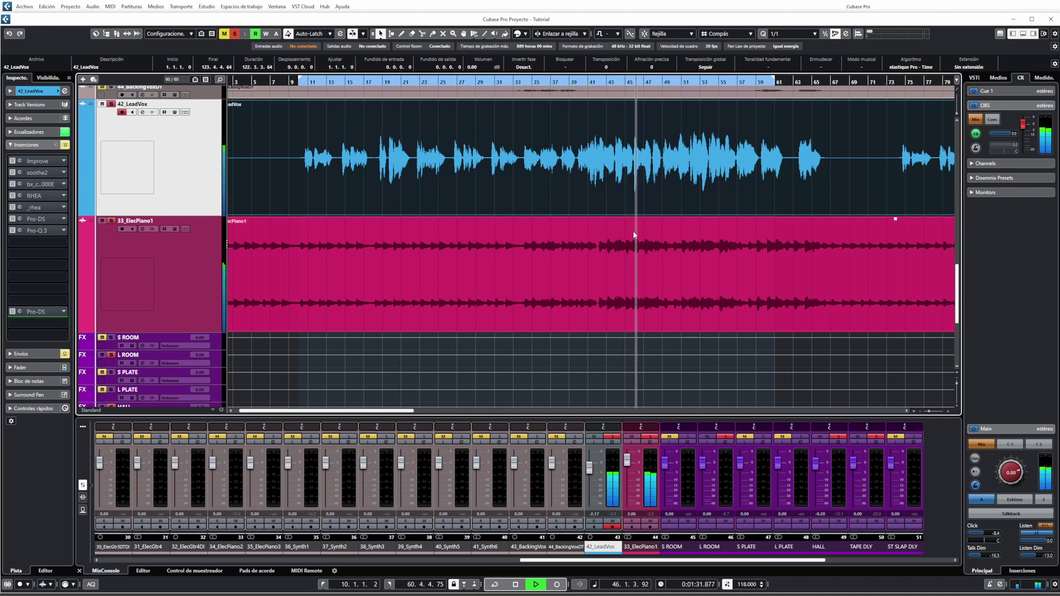
{"action": "key", "text": "space"}
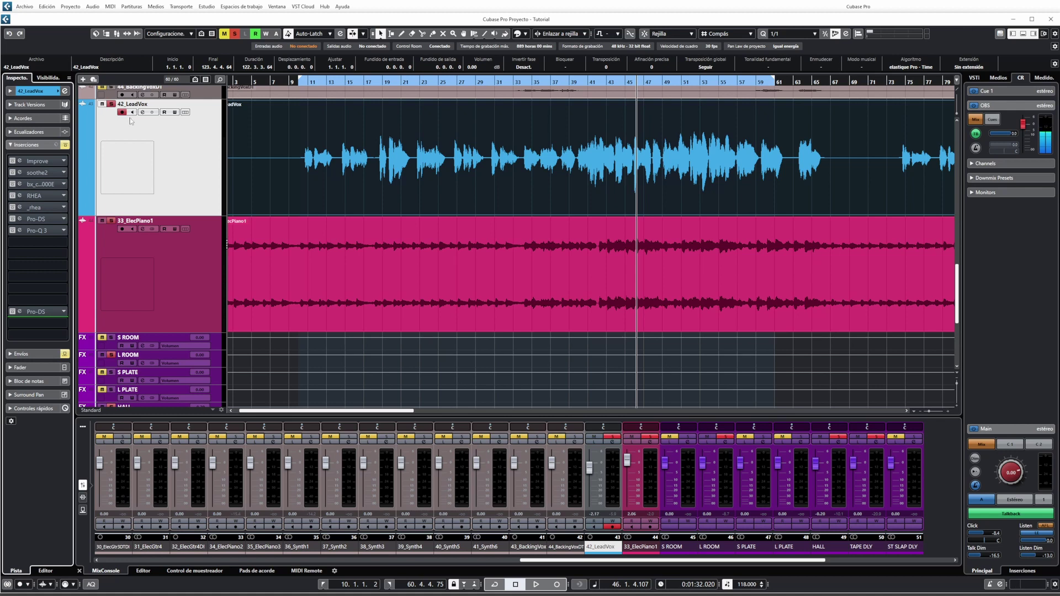
Mute the 33_ElecPiano1 track and play the unprocessed 42_LeadVox on its own
{"action": "left_click", "coordinate": [102, 221]}
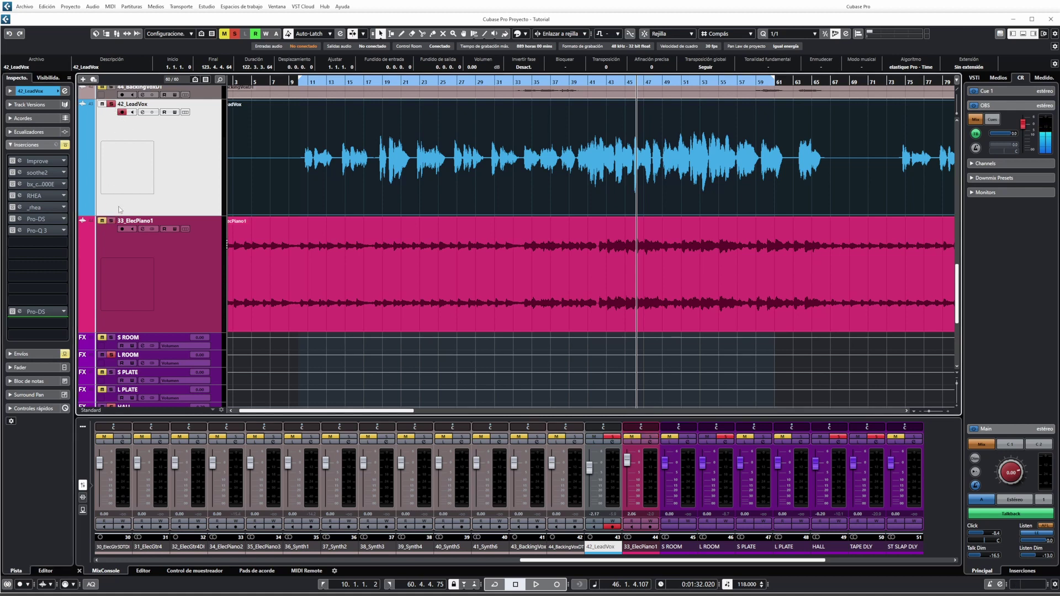
{"action": "left_click", "coordinate": [583, 82]}
{"action": "key", "text": "space"}
{"action": "left_click_drag", "start_coordinate": [569, 82], "coordinate": [567, 91]}
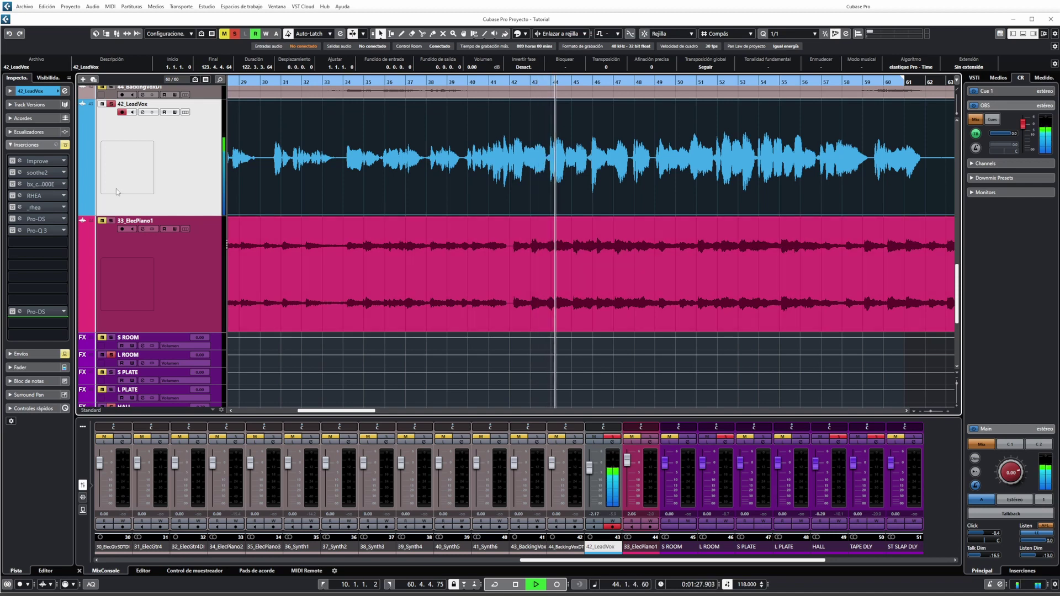
{"action": "key", "text": "space"}
Activate the Improve insert on 42_LeadVox during playback and set its Volumen to 0.0
{"action": "left_click", "coordinate": [19, 161]}
{"action": "left_click_drag", "start_coordinate": [646, 258], "coordinate": [601, 259]}
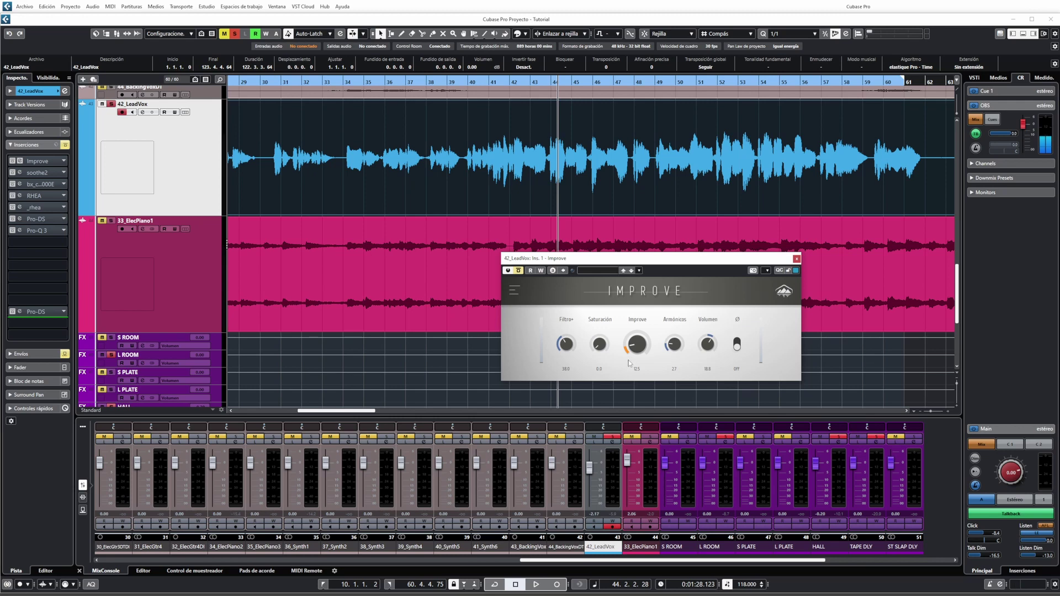
{"action": "left_click", "coordinate": [439, 276]}
{"action": "key", "text": "space"}
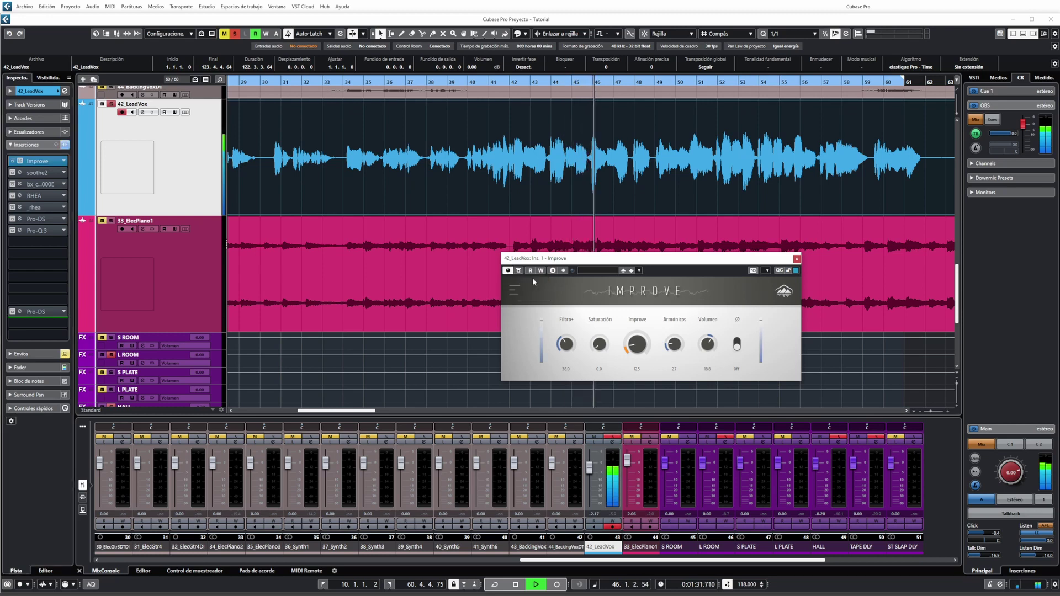
{"action": "left_click_drag", "start_coordinate": [709, 348], "coordinate": [717, 348]}
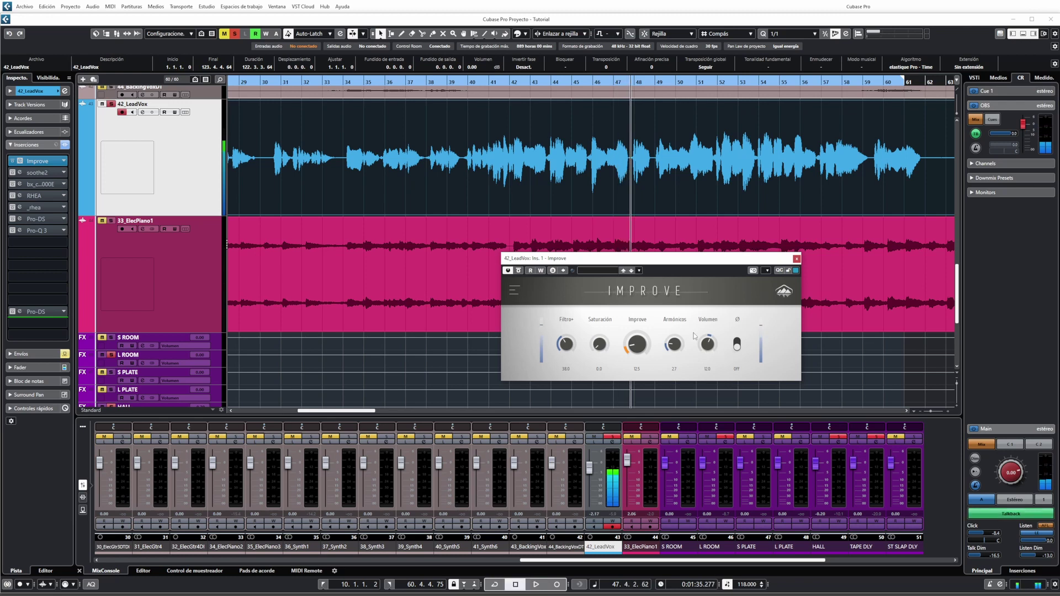
Level-match Improve with Volumen at 7.5 by comparing the vocal bypassed and active, and close the plug-in
{"action": "left_click", "coordinate": [518, 270]}
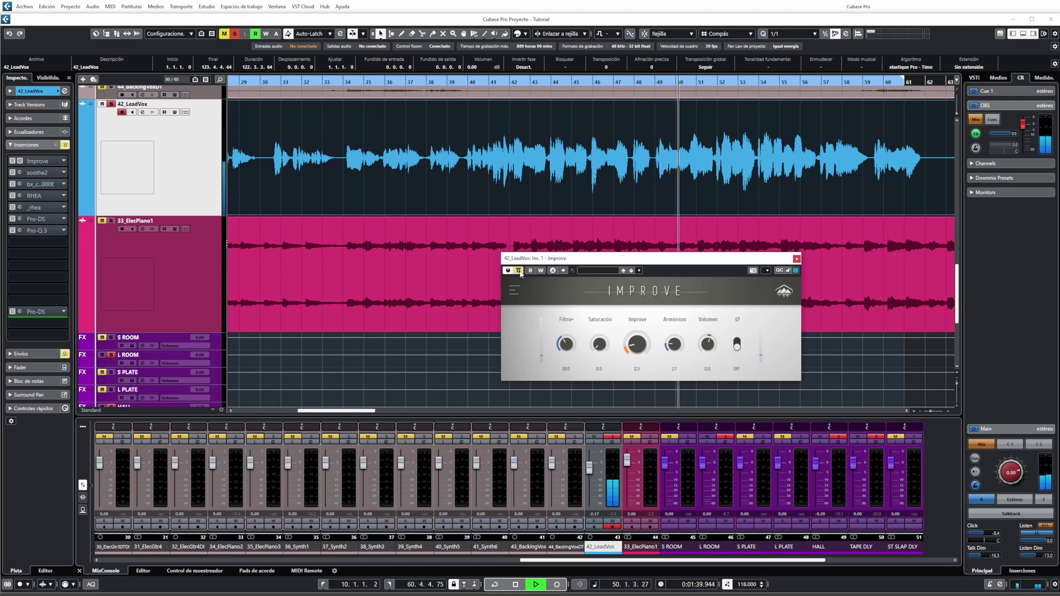
{"action": "left_click", "coordinate": [518, 271]}
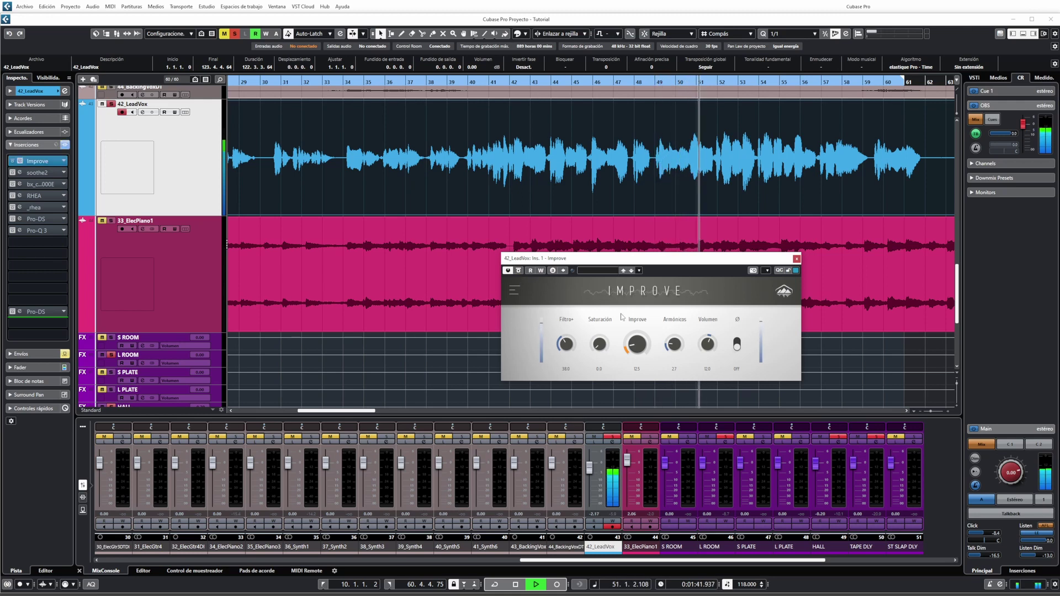
{"action": "key", "text": "space"}
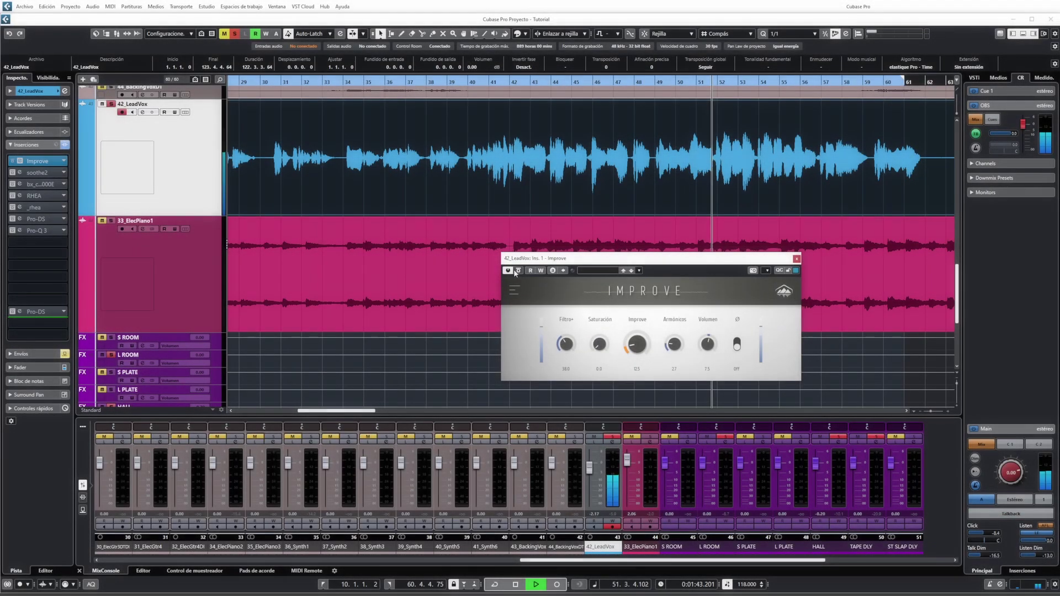
{"action": "left_click", "coordinate": [518, 271]}
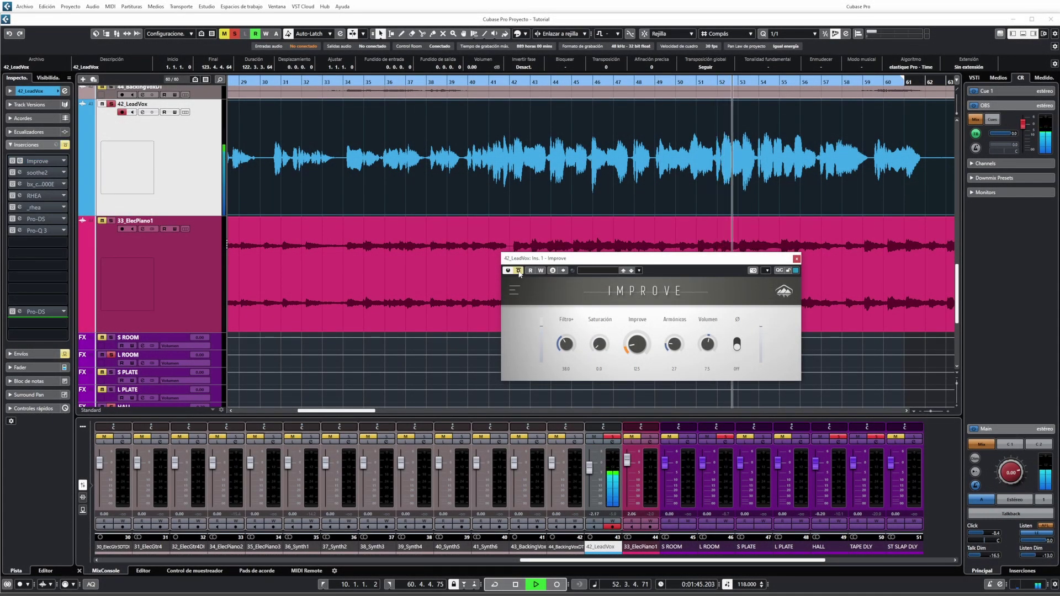
{"action": "left_click", "coordinate": [519, 271]}
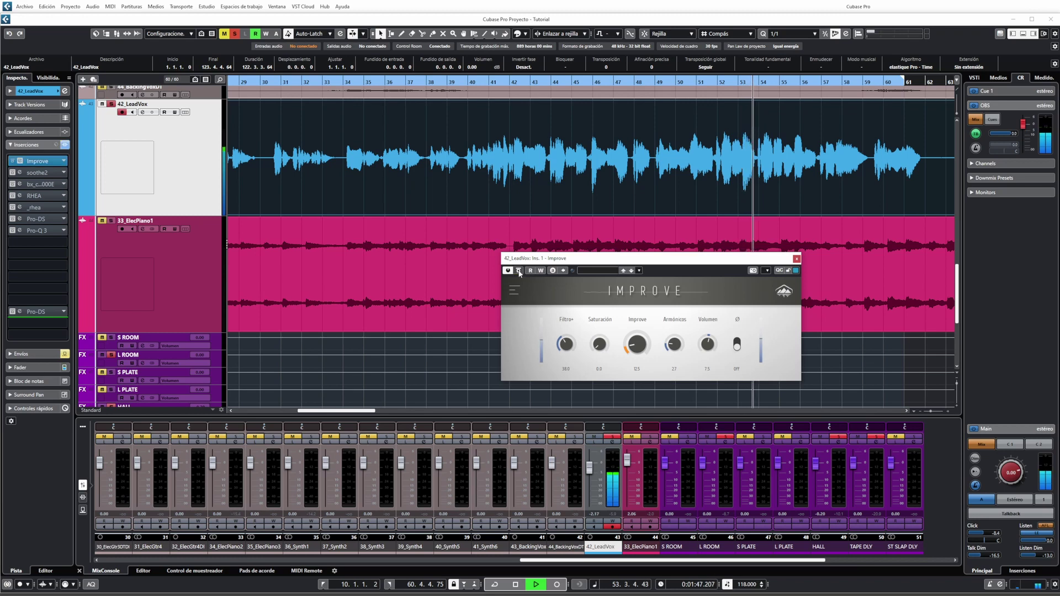
{"action": "left_click", "coordinate": [796, 259]}
{"action": "key", "text": "space"}
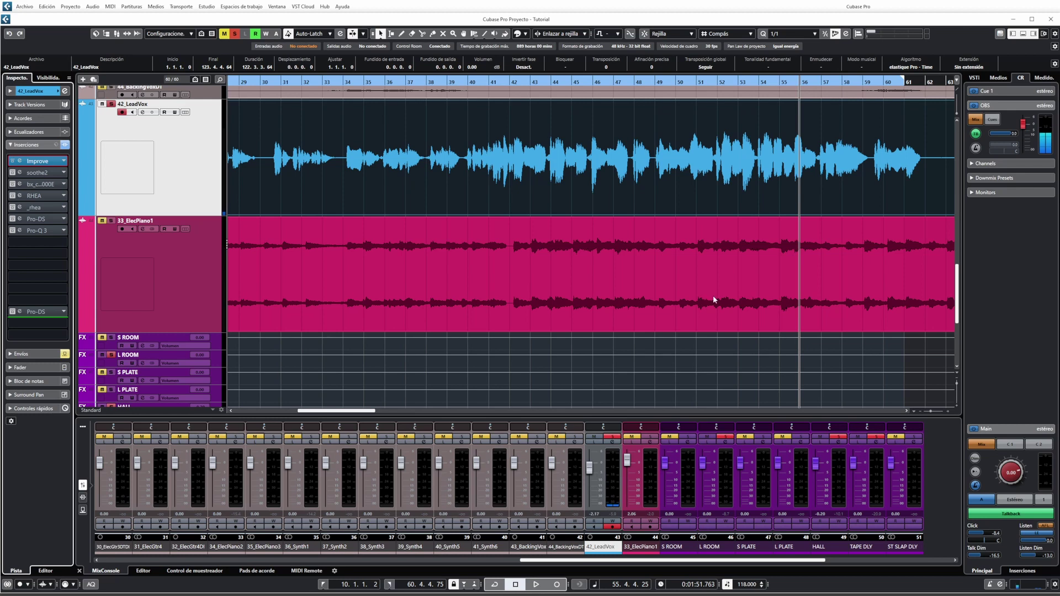
{"action": "left_click", "coordinate": [561, 385]}
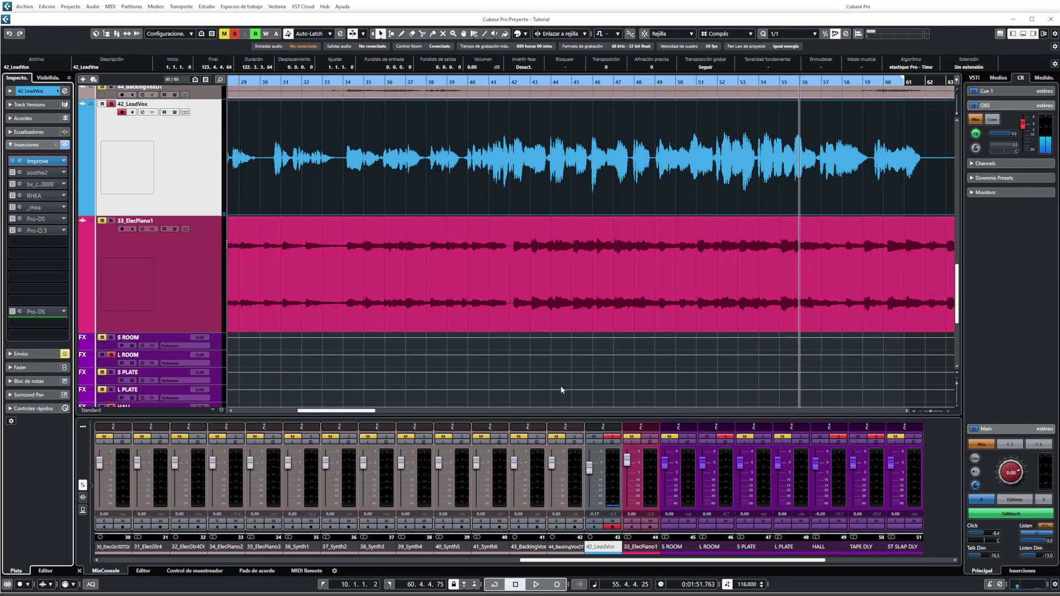
Open the soothe2 insert on 42_LeadVox and activate it while playing the vocal from about bar 40
{"action": "left_click", "coordinate": [20, 172]}
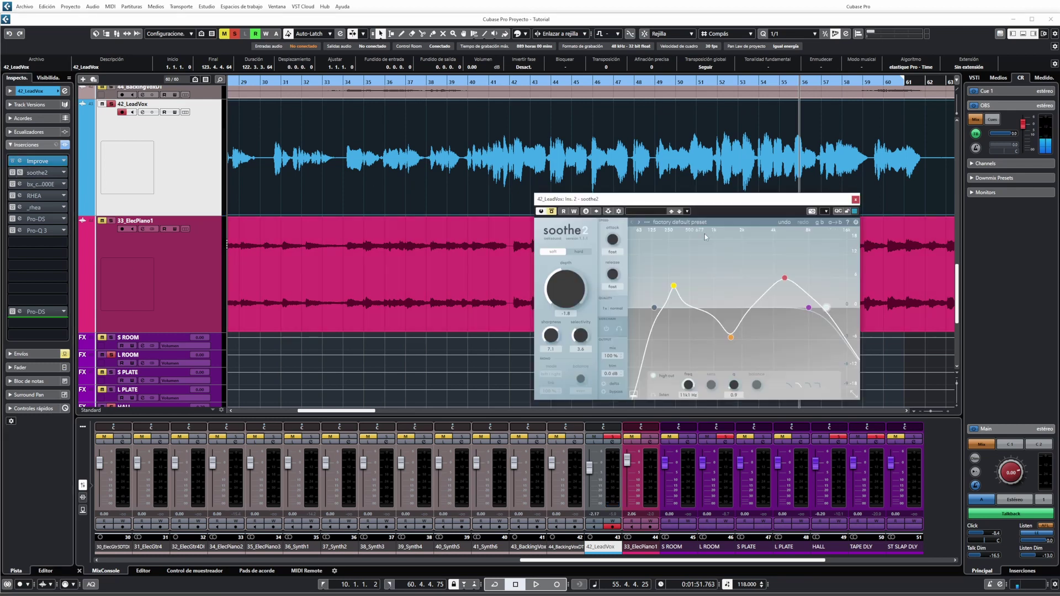
{"action": "left_click_drag", "start_coordinate": [680, 202], "coordinate": [526, 227]}
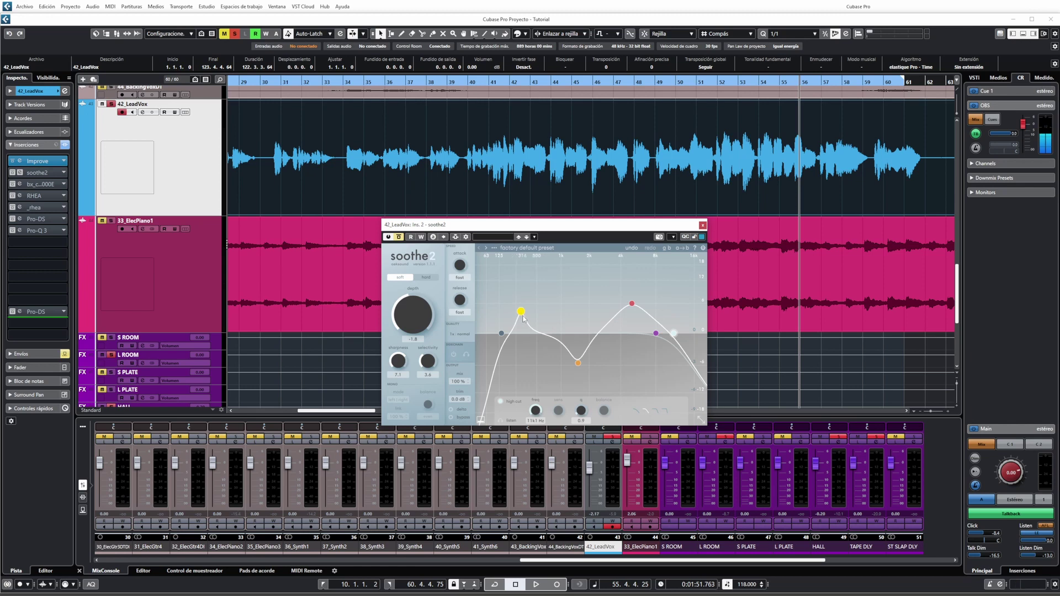
{"action": "left_click_drag", "start_coordinate": [470, 82], "coordinate": [468, 123]}
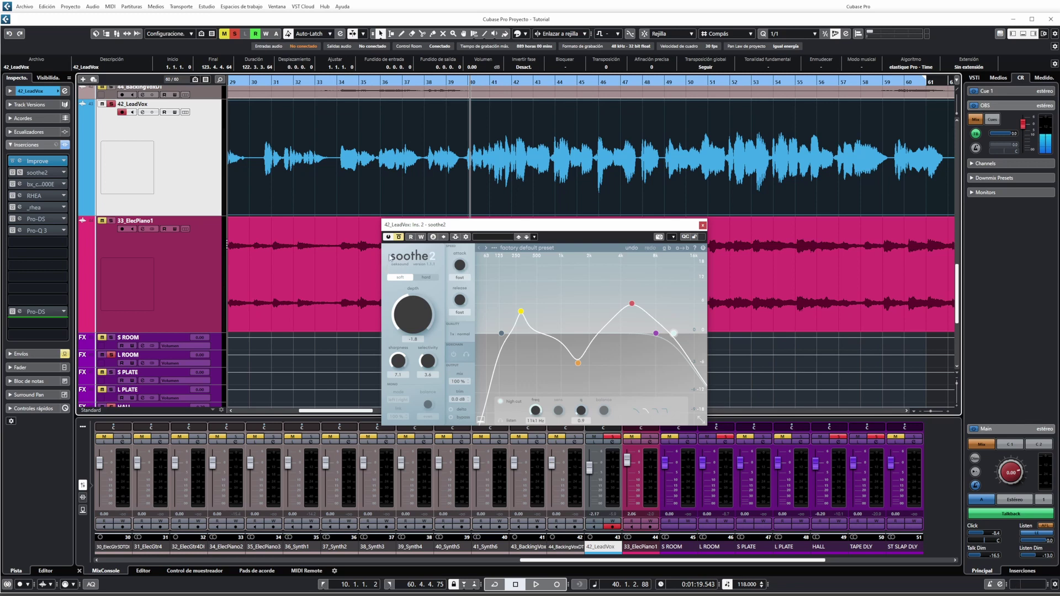
{"action": "key", "text": "space"}
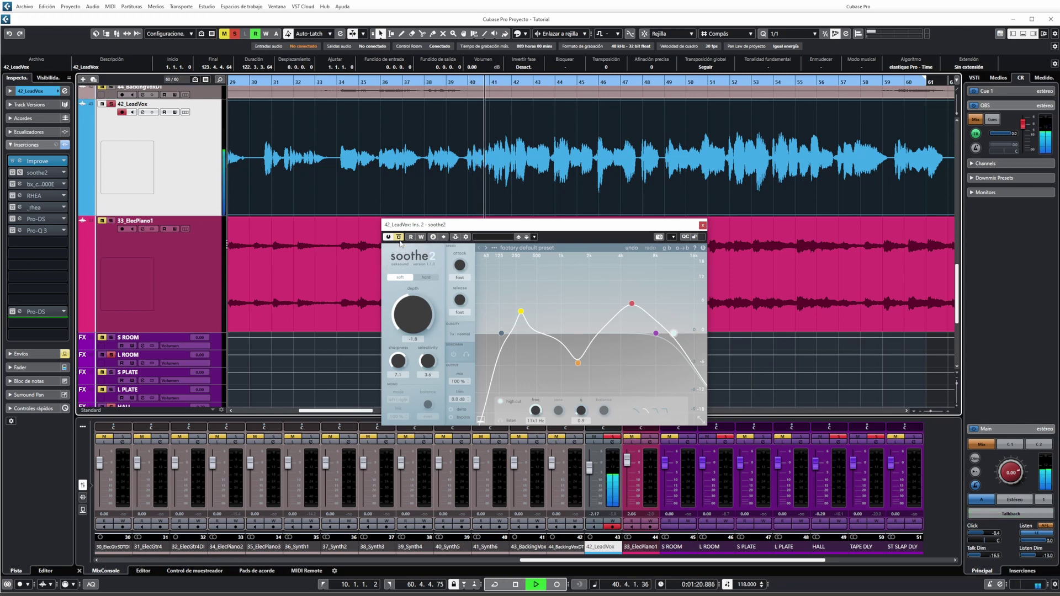
{"action": "left_click", "coordinate": [398, 238]}
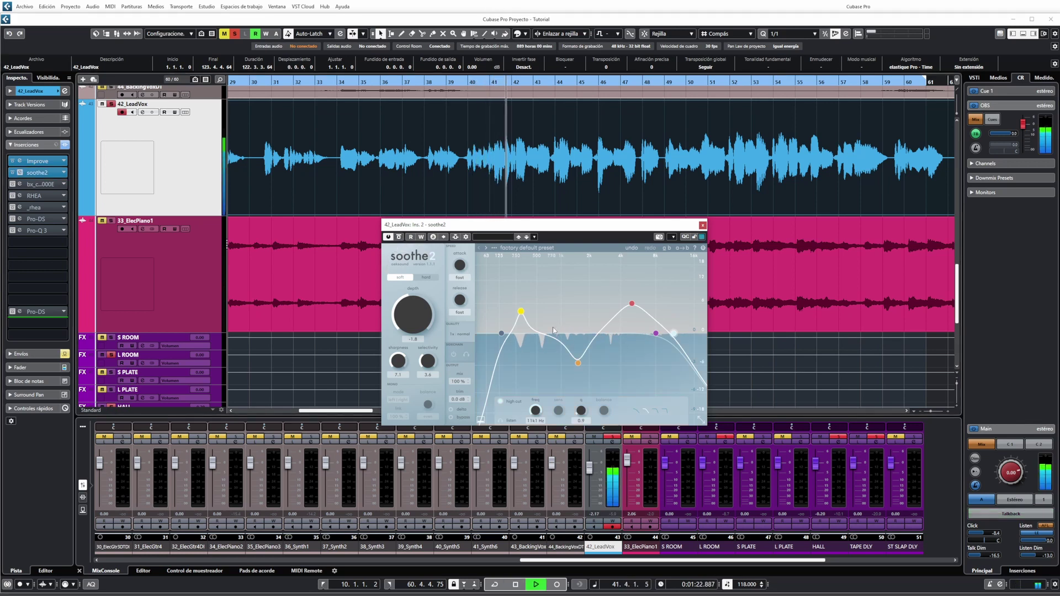
Audition what soothe2's yellow low band and red high band affect using listen mode, and close the plug-in
{"action": "left_click", "coordinate": [501, 421]}
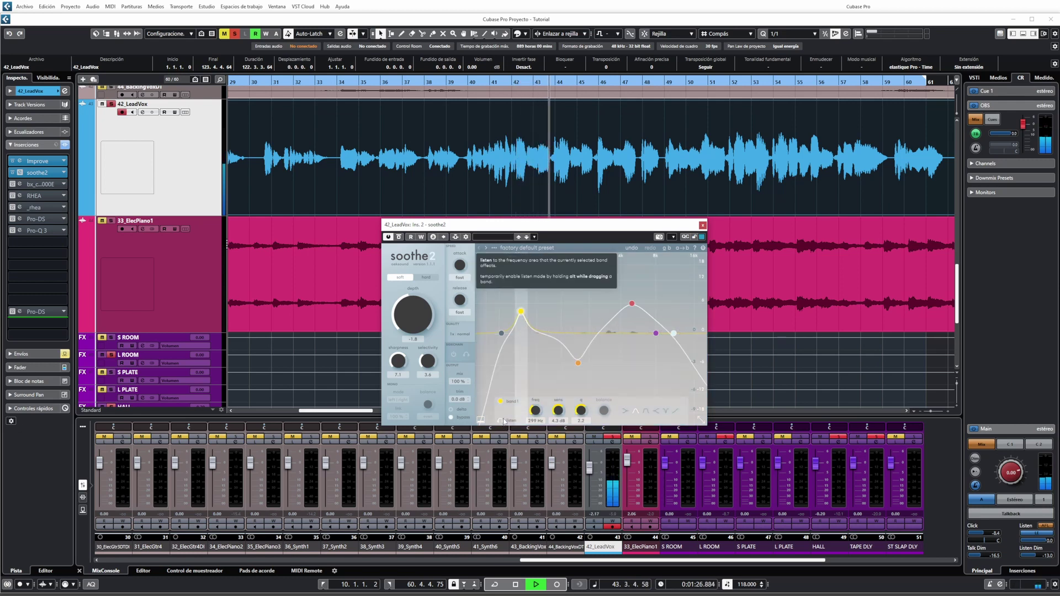
{"action": "left_click", "coordinate": [632, 303]}
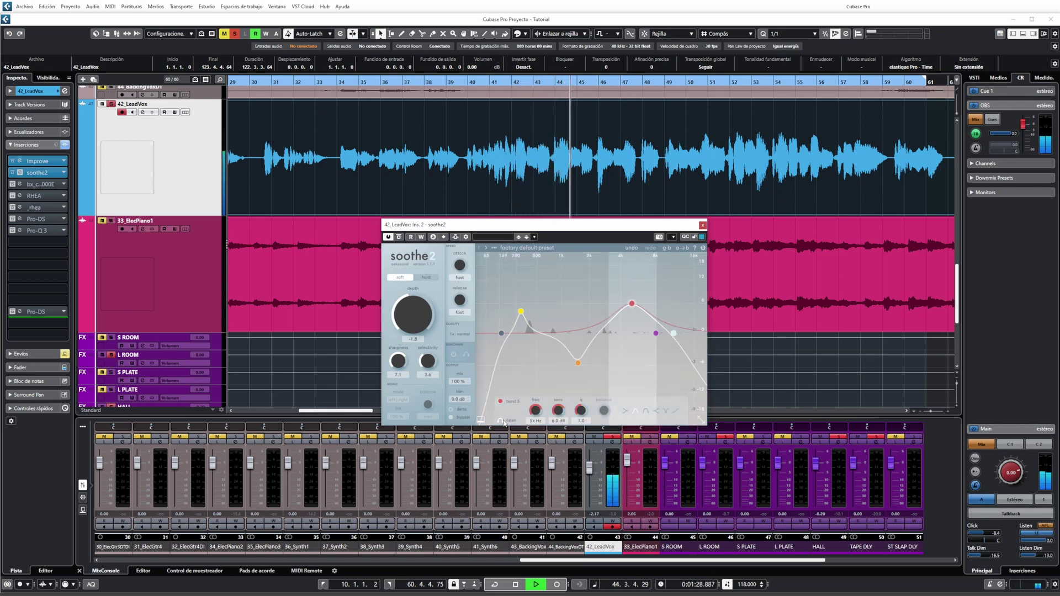
{"action": "left_click", "coordinate": [501, 421]}
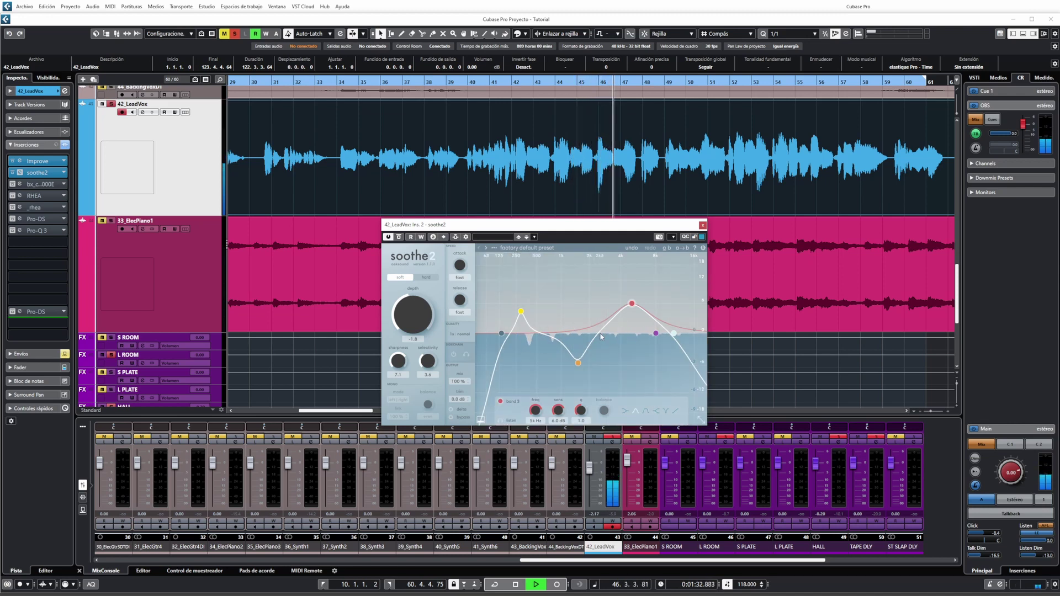
{"action": "key", "text": "space"}
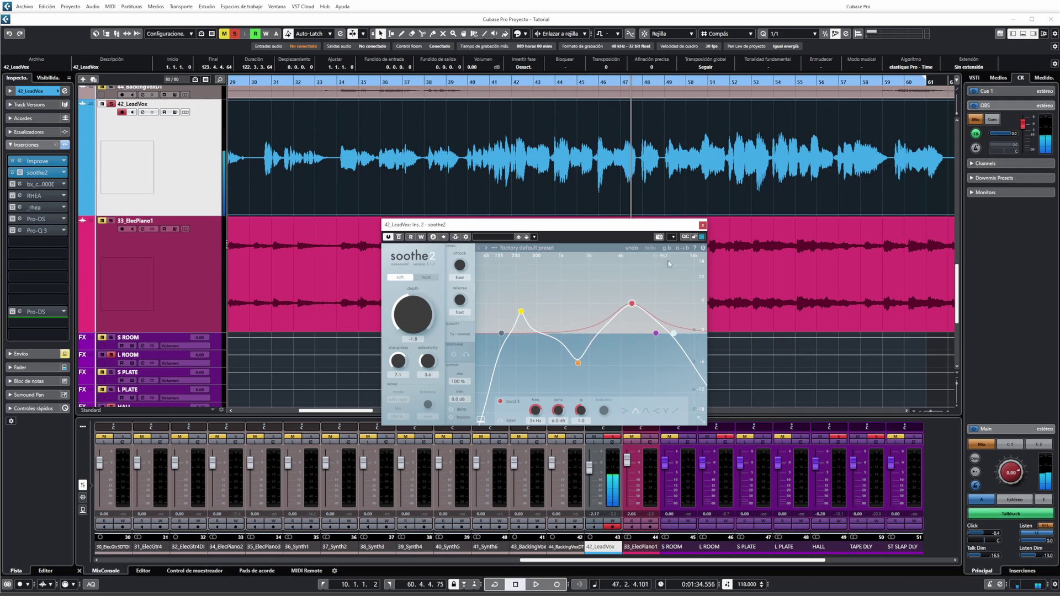
{"action": "left_click", "coordinate": [702, 224]}
Activate the bx_console SSL 4000 E insert on the lead vocal, comparing it bypassed and active during playback
{"action": "left_click", "coordinate": [19, 184]}
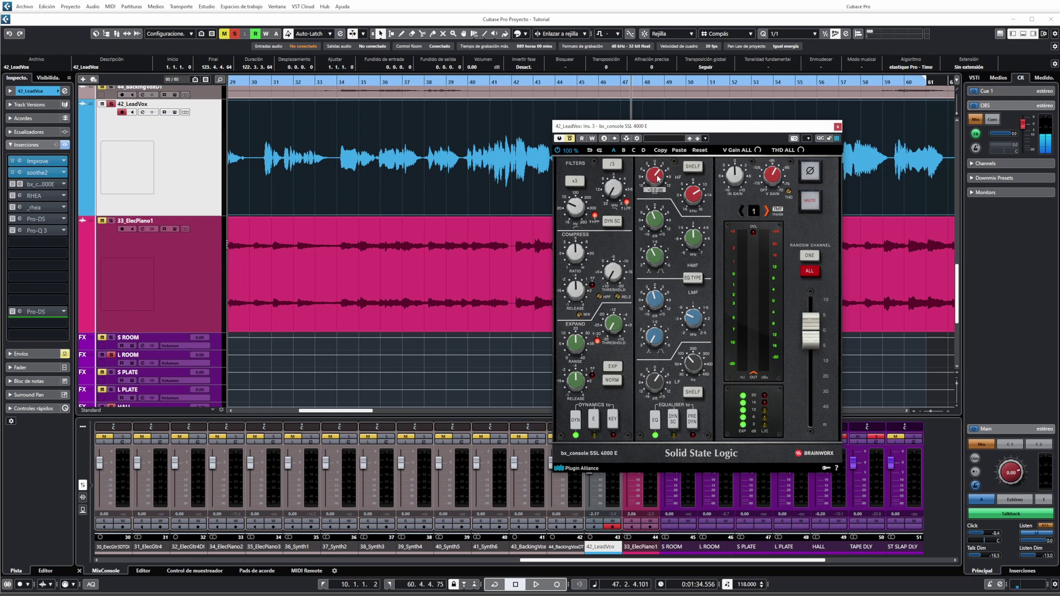
{"action": "key", "text": "space"}
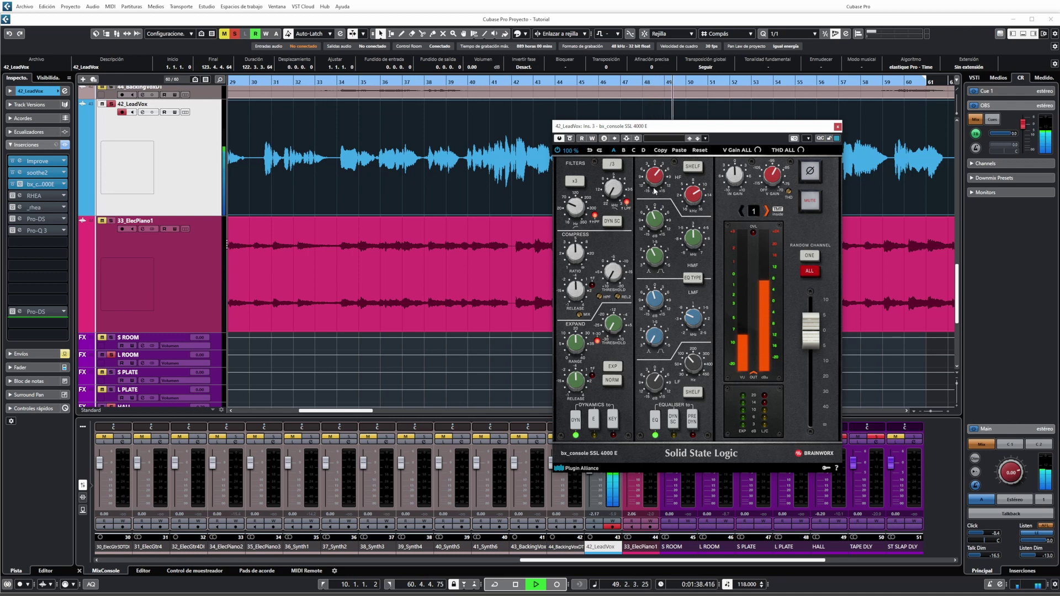
{"action": "left_click", "coordinate": [570, 138]}
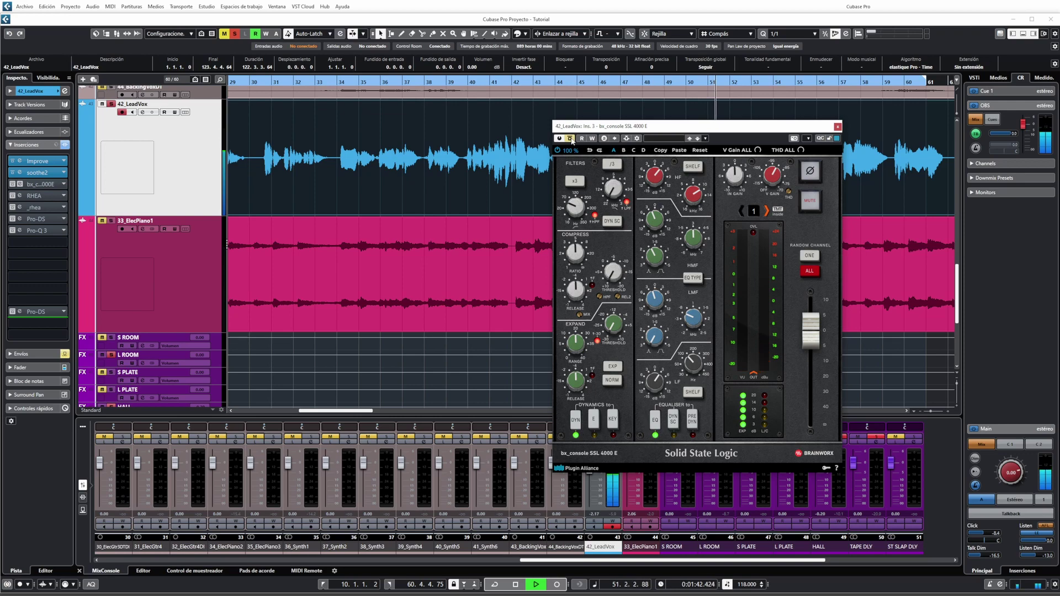
{"action": "left_click", "coordinate": [570, 138]}
{"action": "left_click", "coordinate": [837, 127]}
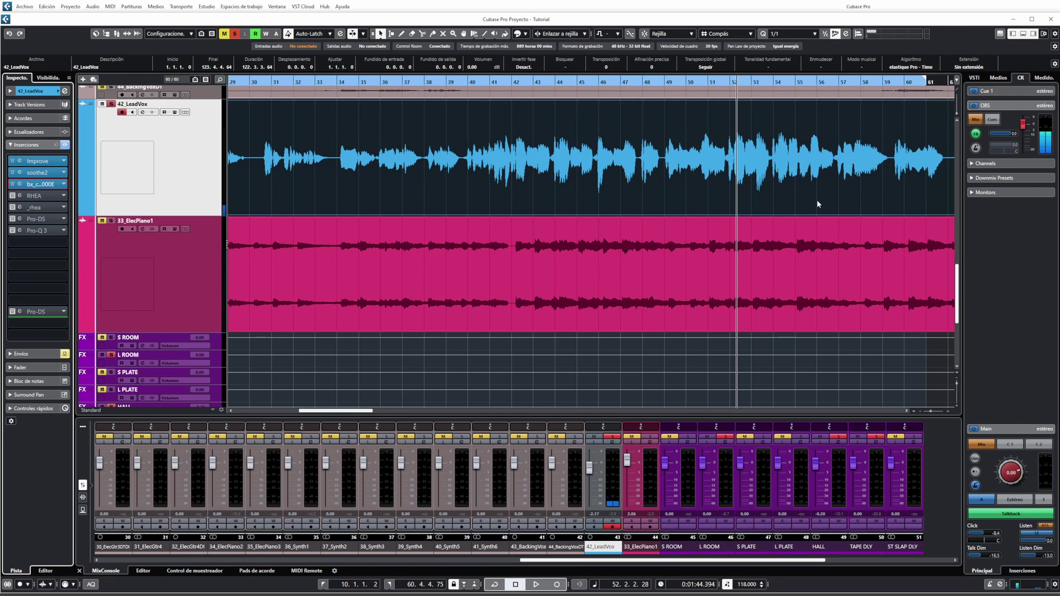
Activate the RHEA external insert on 42_LeadVox and open the _rhea compressor's controls beside the track list
{"action": "left_click", "coordinate": [20, 196]}
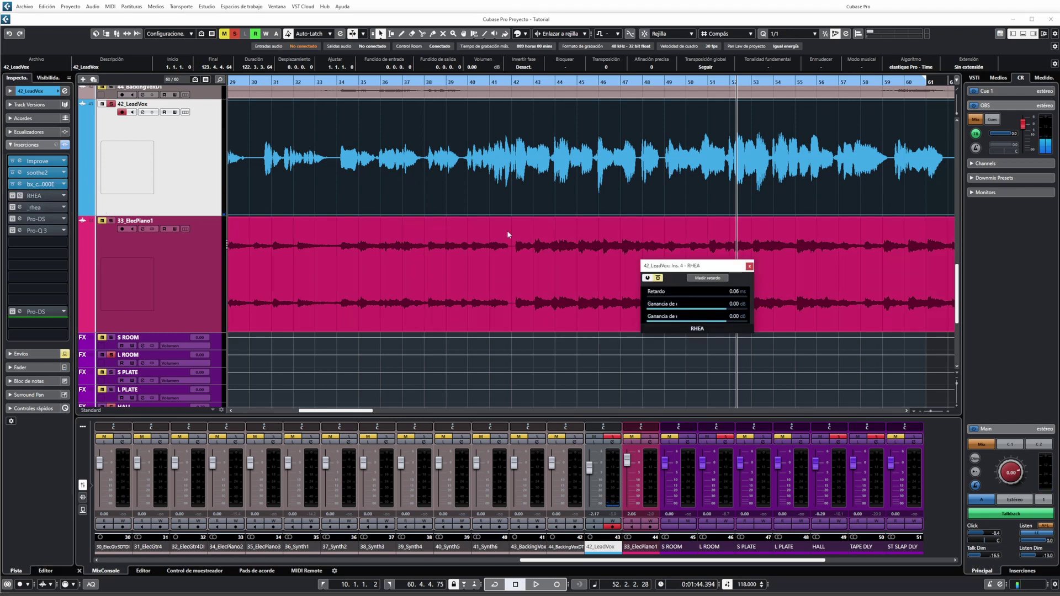
{"action": "left_click", "coordinate": [749, 266]}
{"action": "left_click", "coordinate": [21, 207]}
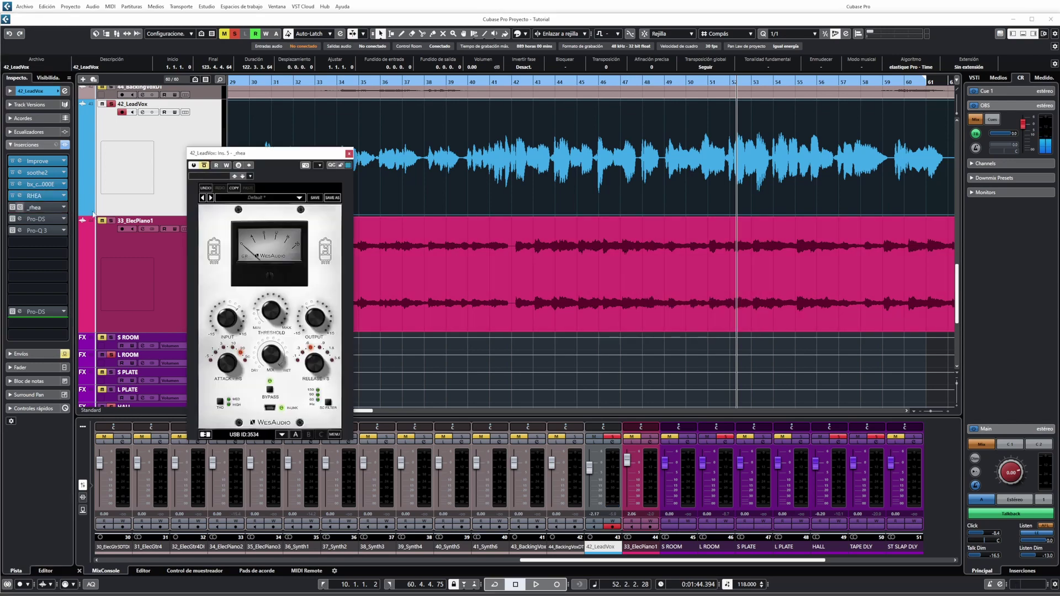
{"action": "left_click_drag", "start_coordinate": [247, 157], "coordinate": [599, 207]}
Place the playhead at about bar 10, where the first phrase of the lead vocal begins
{"action": "key", "text": "g"}
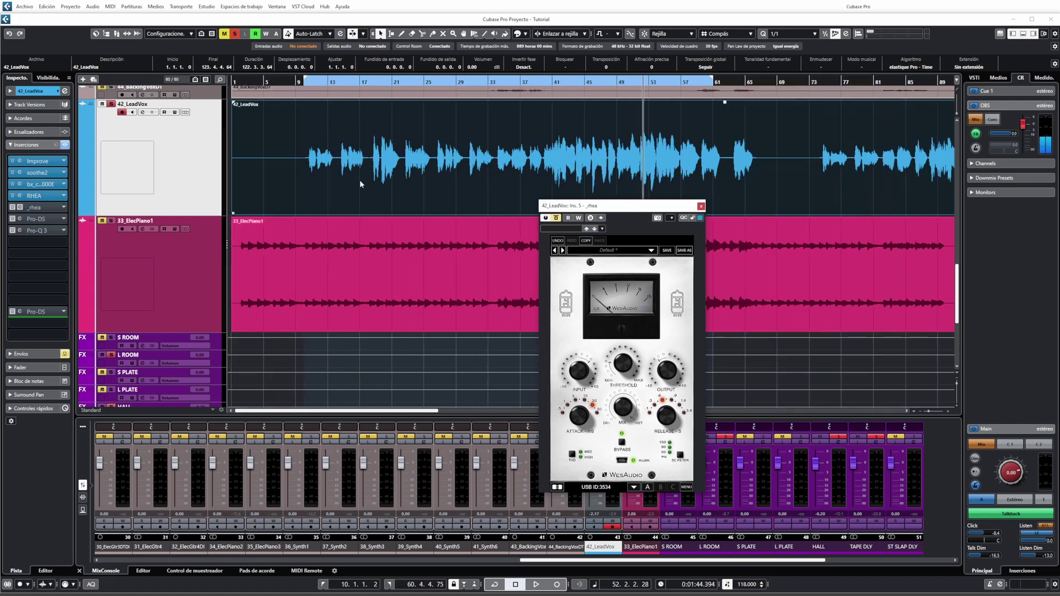
{"action": "left_click", "coordinate": [387, 346]}
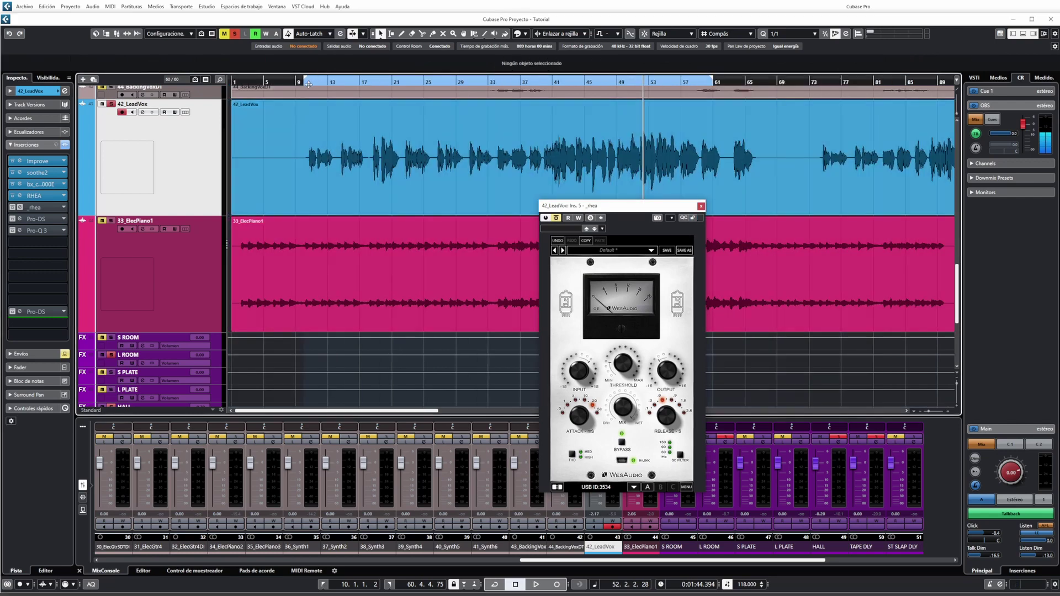
{"action": "left_click_drag", "start_coordinate": [308, 84], "coordinate": [312, 94]}
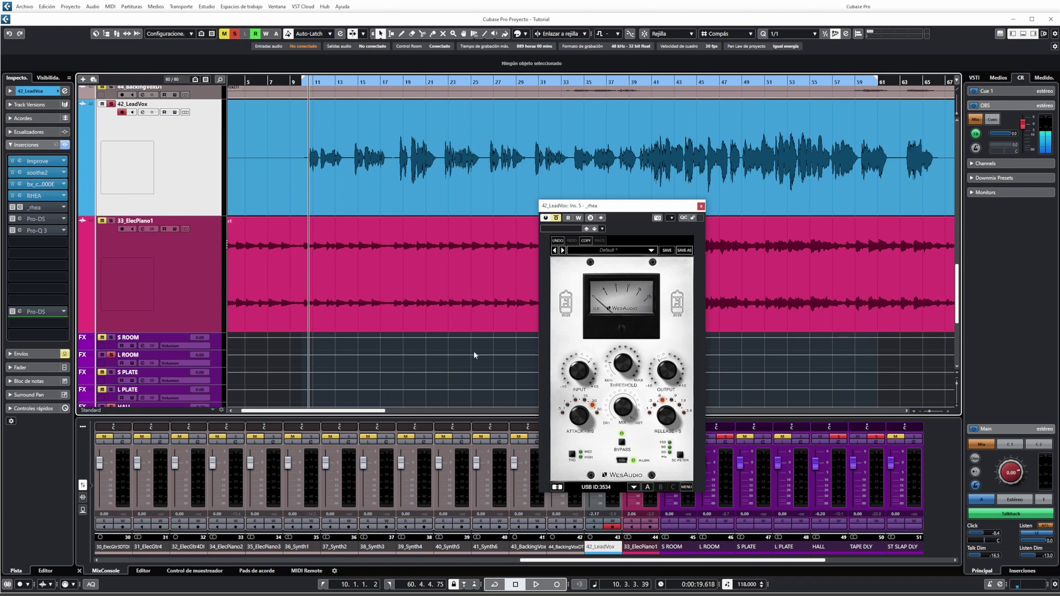
Play the lead vocal's opening phrases from about bar 10 and take the _rhea compressor out of bypass to compare
{"action": "key", "text": "space"}
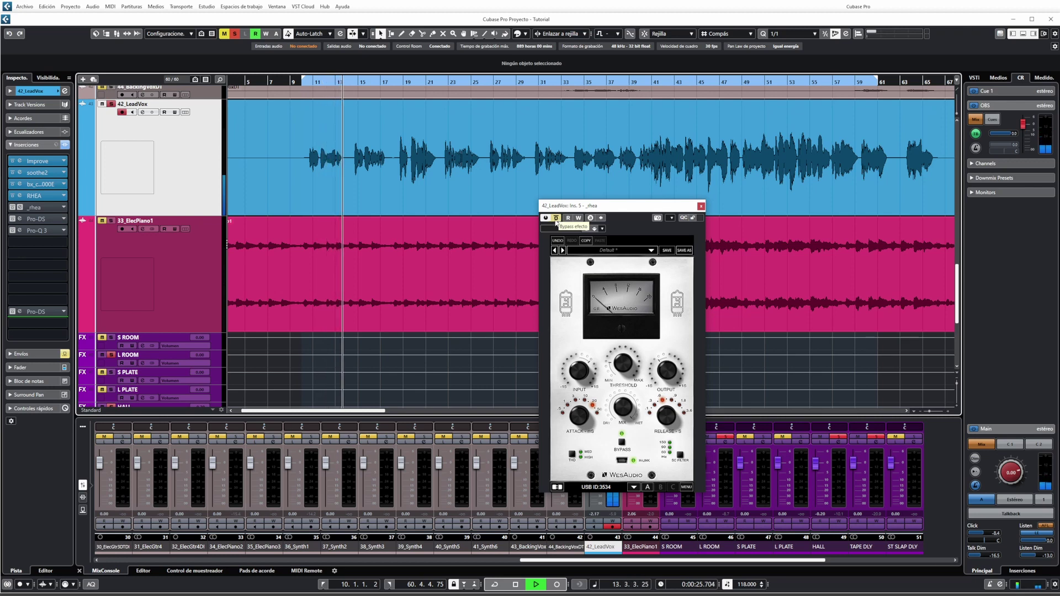
{"action": "left_click", "coordinate": [556, 218]}
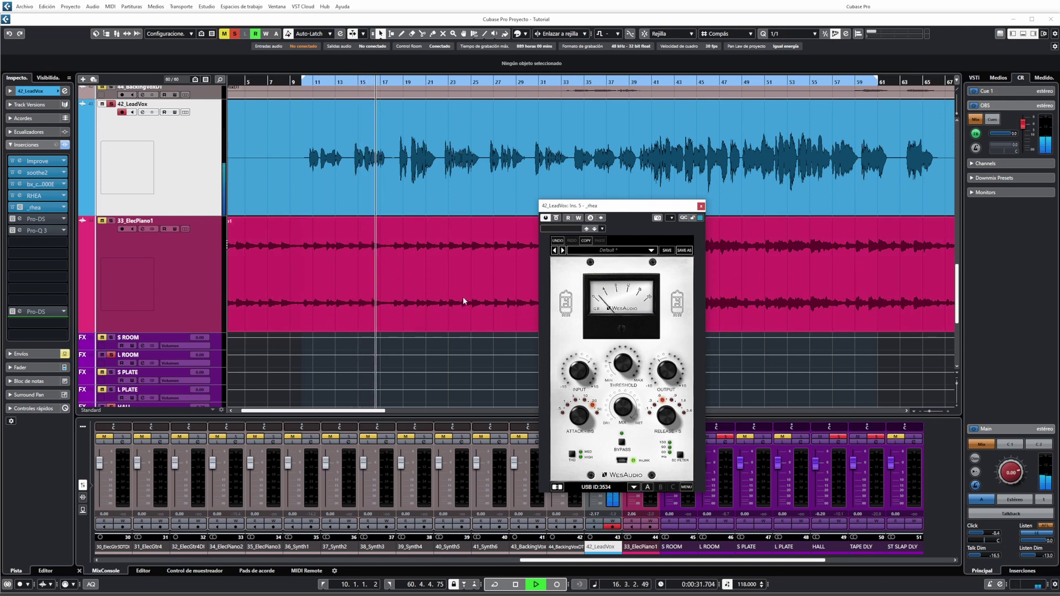
{"action": "key", "text": "space"}
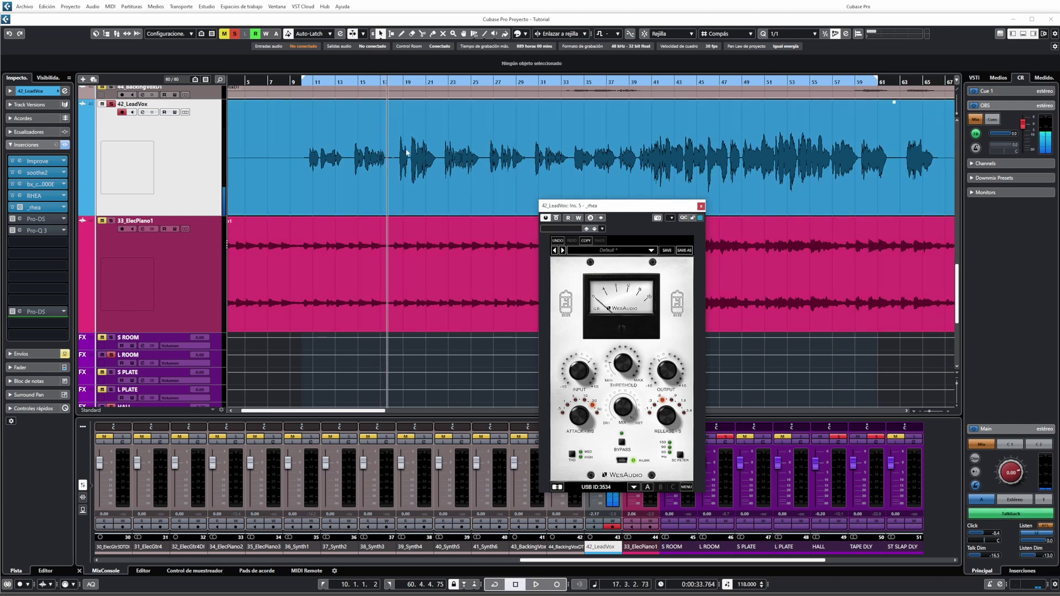
{"action": "key", "text": "space"}
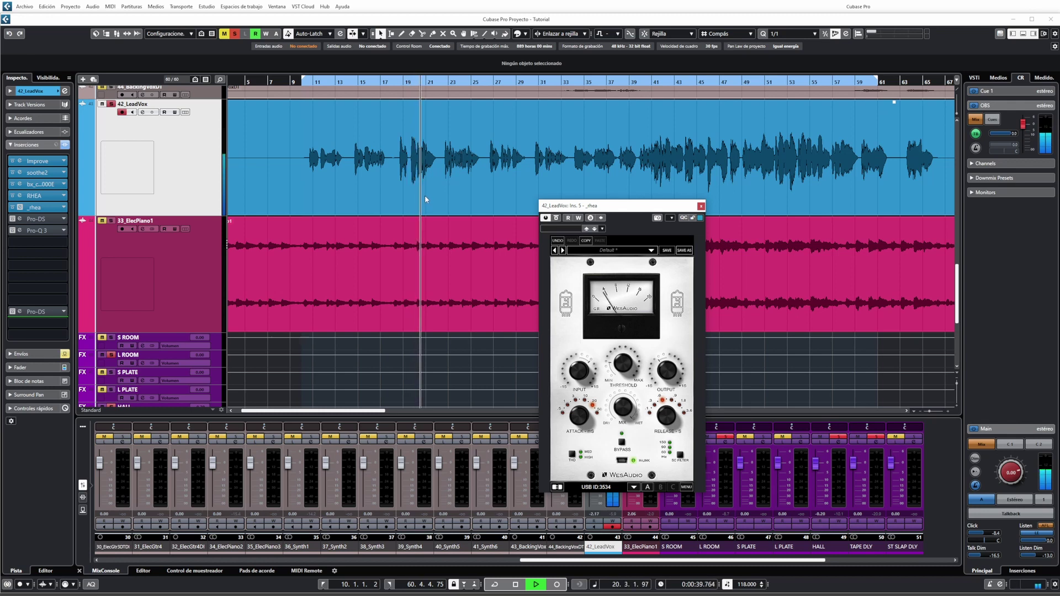
{"action": "key", "text": "space"}
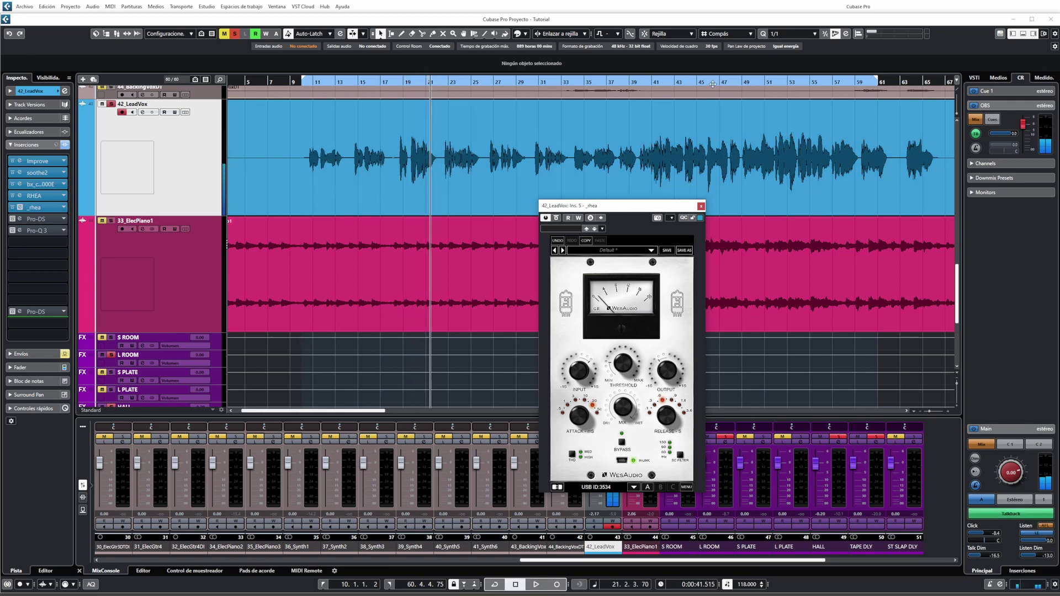
Play the louder lead vocal section from about bar 39, comparing the _rhea compressor active and bypassed
{"action": "left_click", "coordinate": [639, 82]}
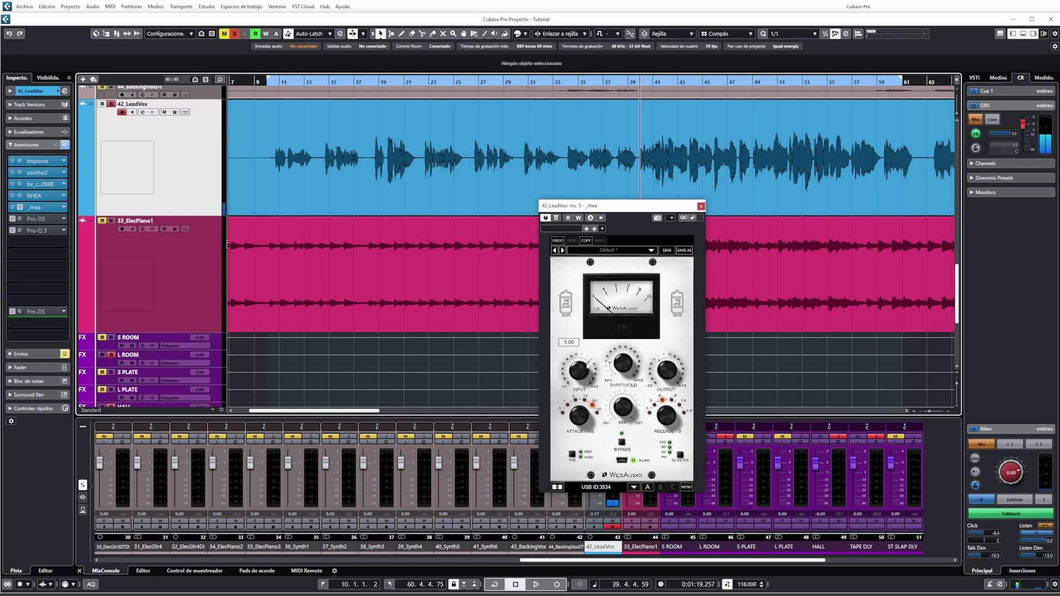
{"action": "key", "text": "space"}
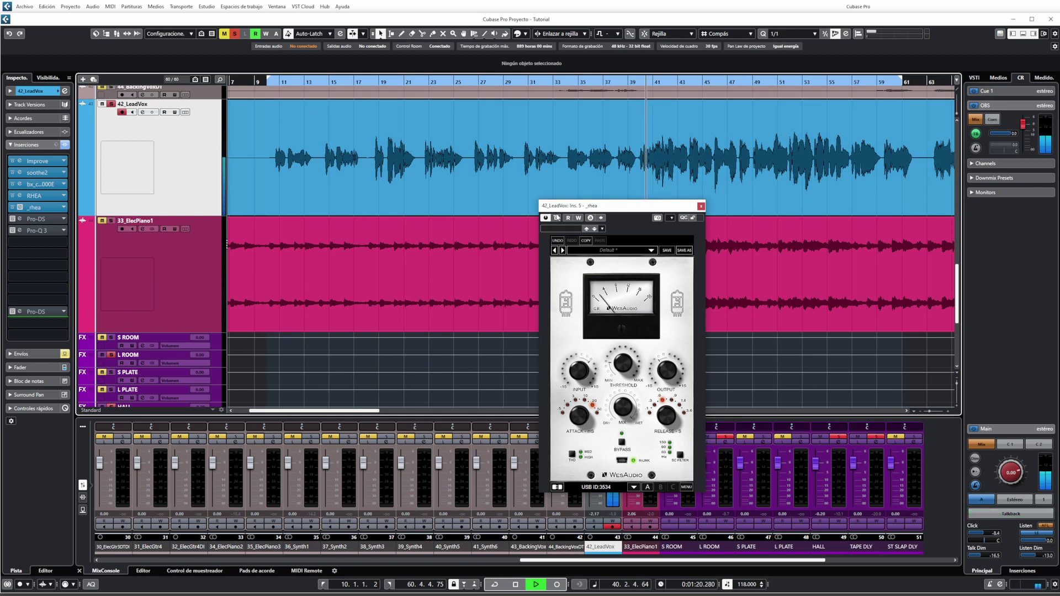
{"action": "left_click", "coordinate": [557, 217]}
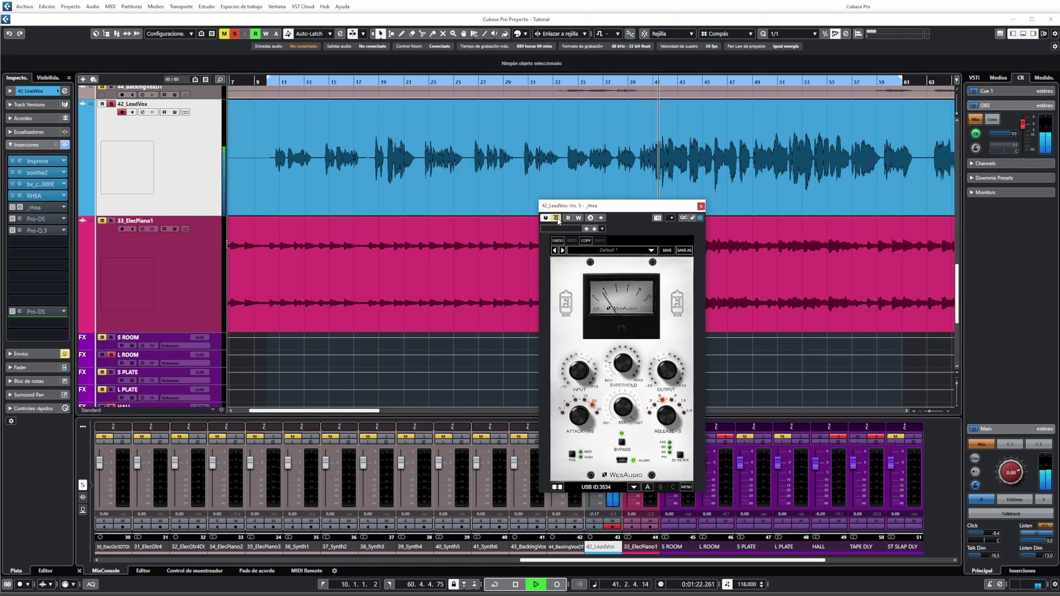
{"action": "left_click", "coordinate": [557, 218]}
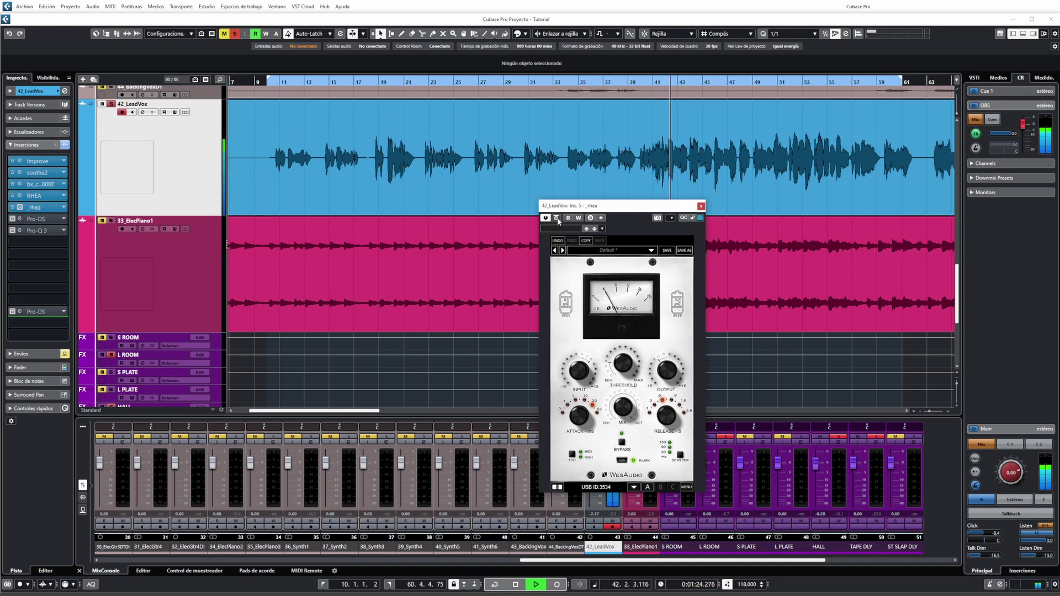
{"action": "mouse_move", "coordinate": [672, 379]}
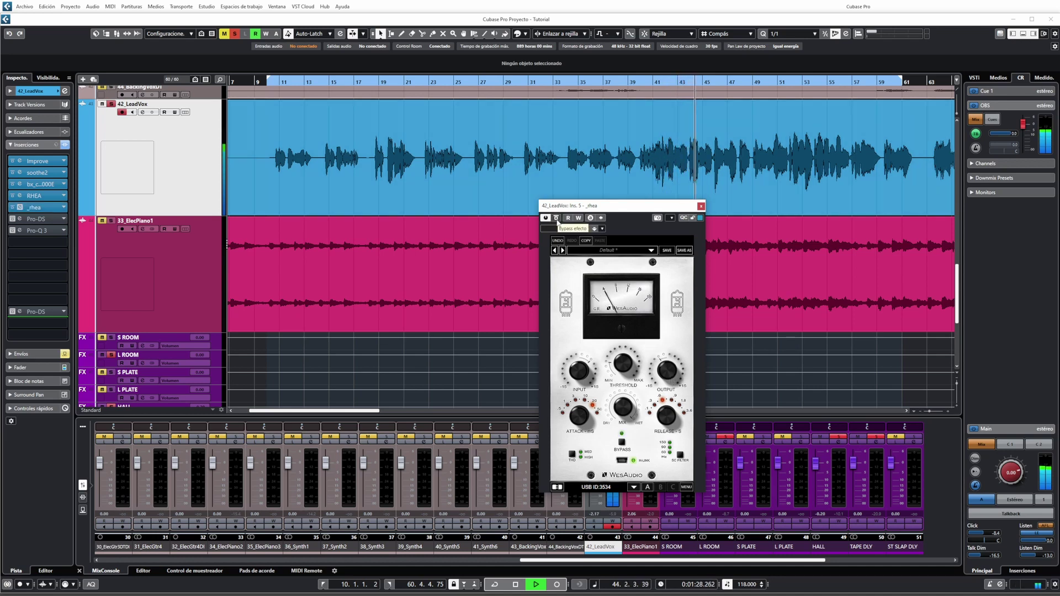
{"action": "left_click", "coordinate": [556, 220]}
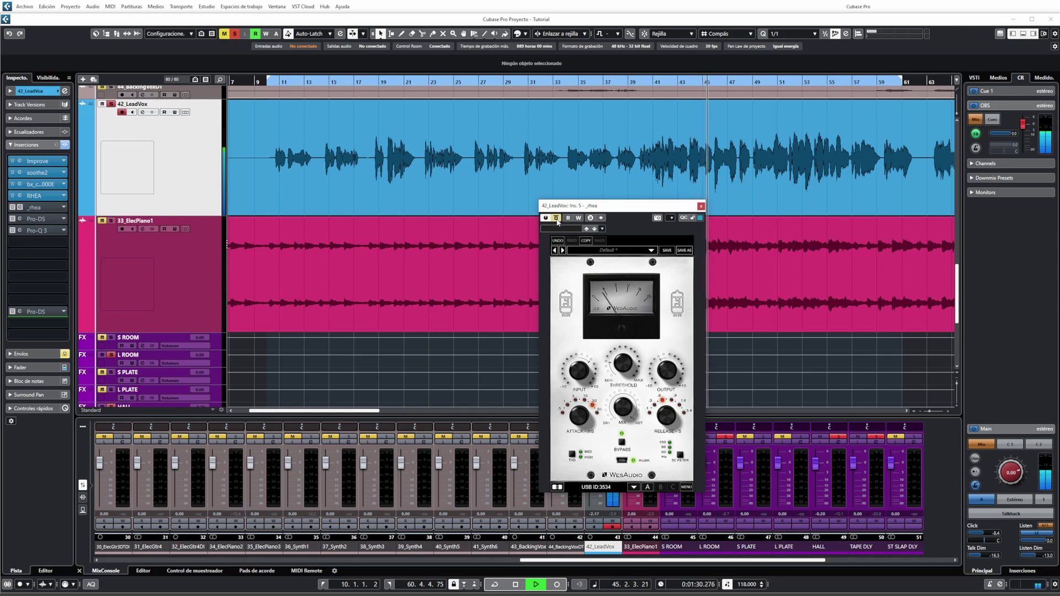
{"action": "key", "text": "space"}
Audition the lead vocal from about bar 41 with the _rhea compressor bypassed
{"action": "key", "text": "h"}
{"action": "key", "text": "h"}
{"action": "key", "text": "h"}
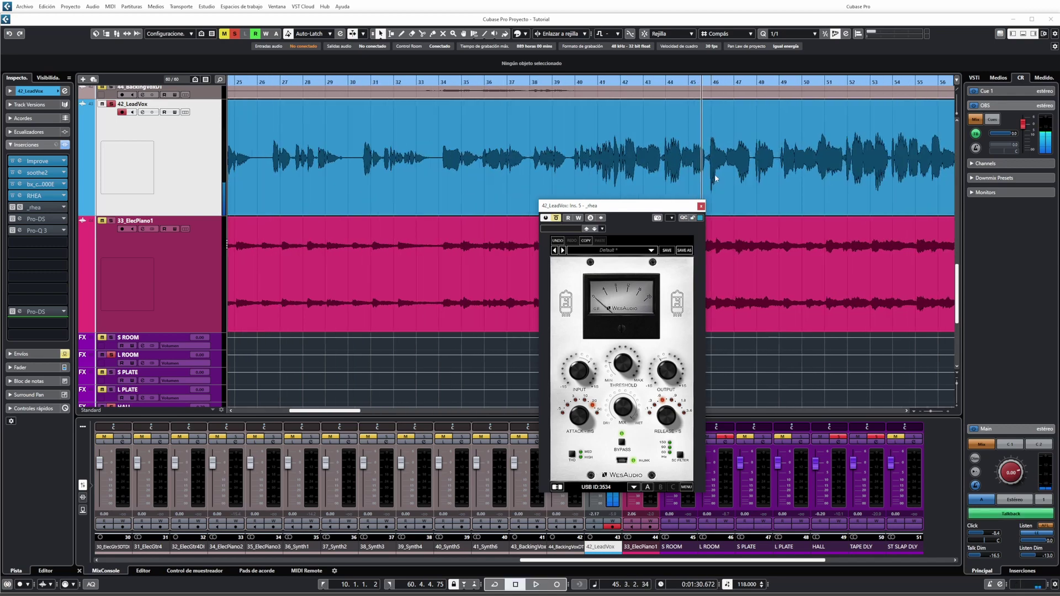
{"action": "left_click", "coordinate": [664, 82]}
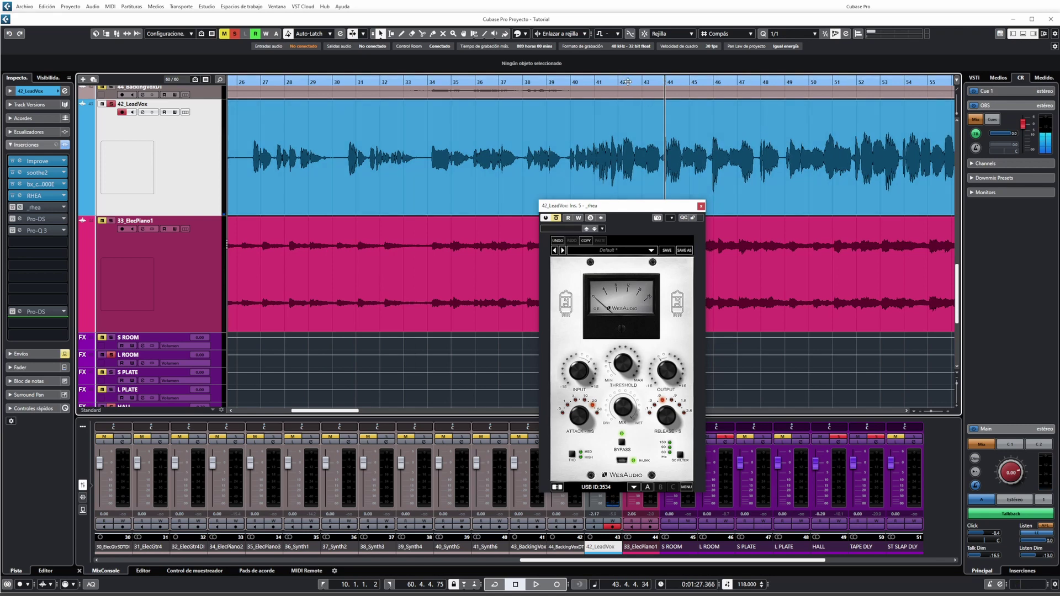
{"action": "left_click_drag", "start_coordinate": [661, 82], "coordinate": [606, 83]}
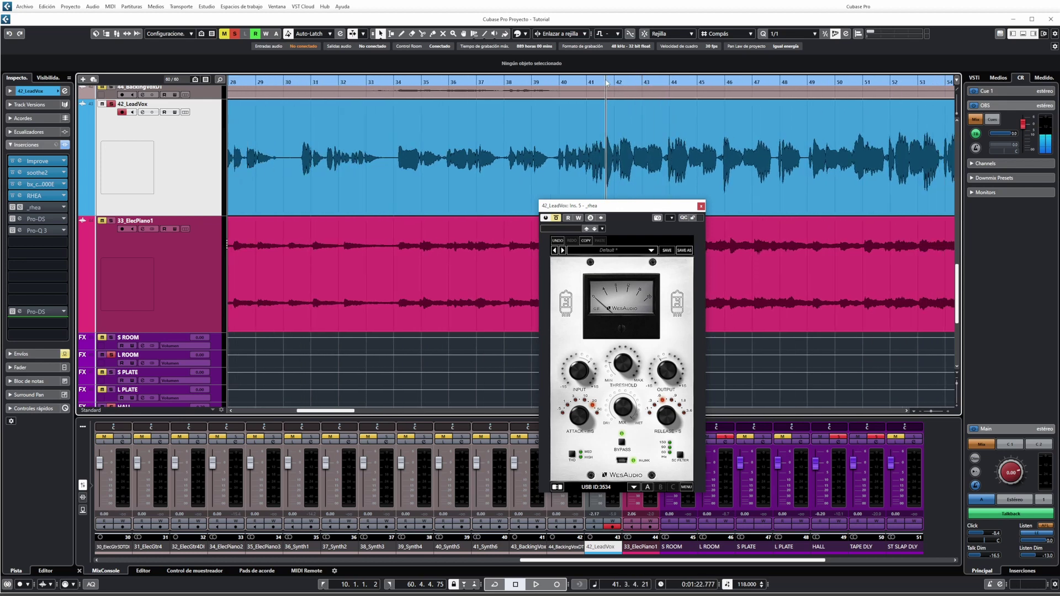
{"action": "key", "text": "space"}
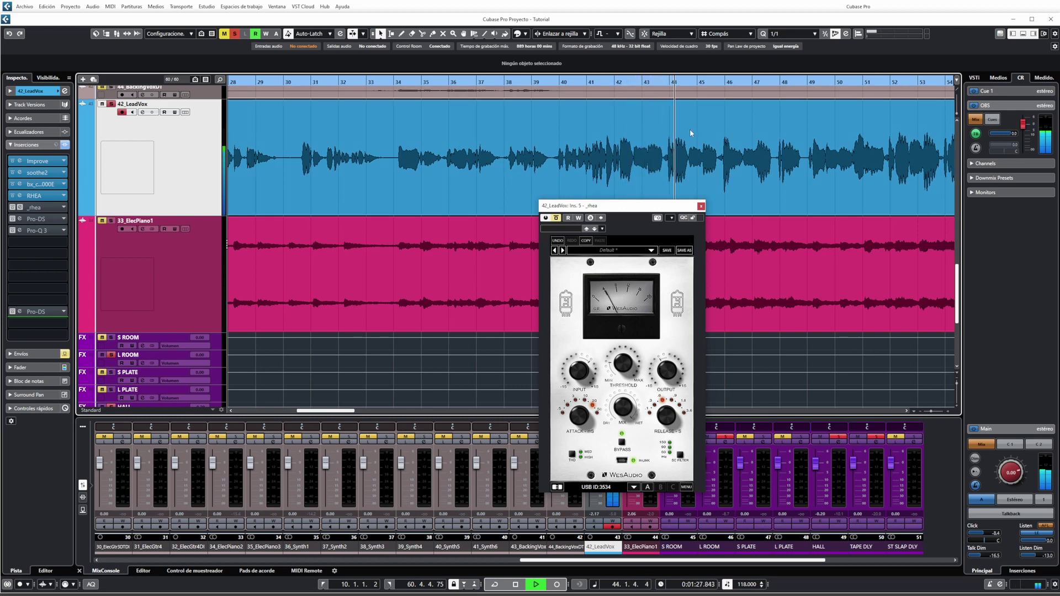
{"action": "key", "text": "space"}
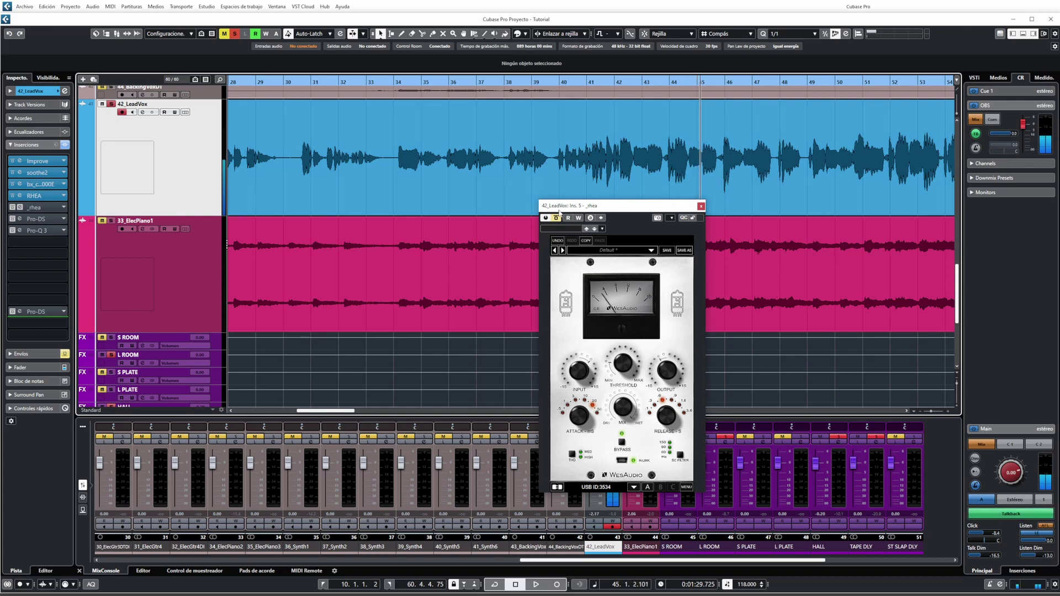
Take _rhea out of bypass, audition the compressed vocal from about bar 40, and close the plug-in
{"action": "left_click", "coordinate": [556, 218]}
{"action": "double_click", "coordinate": [563, 83]}
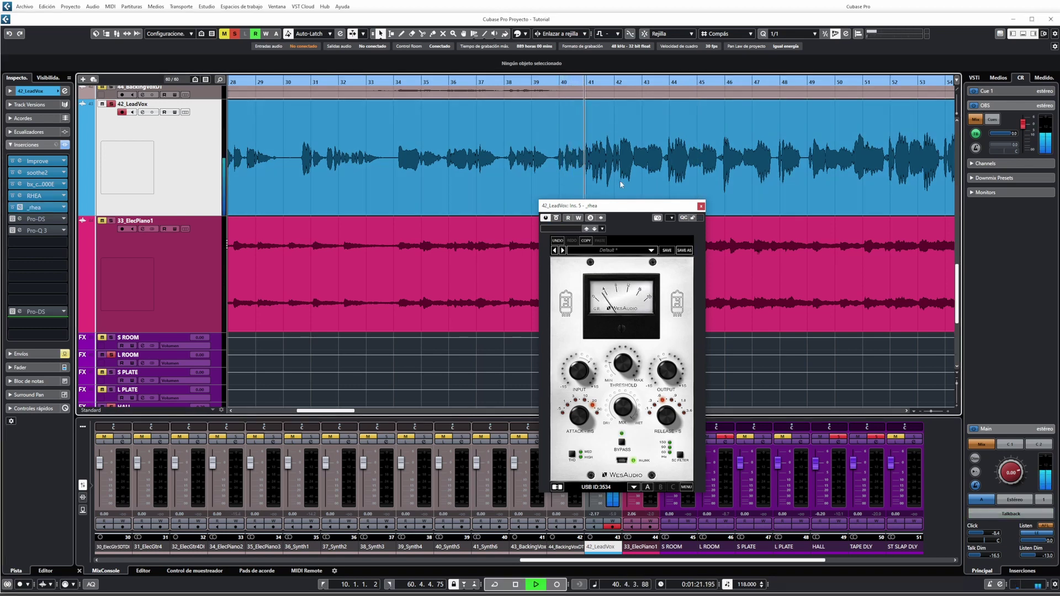
{"action": "mouse_move", "coordinate": [689, 356]}
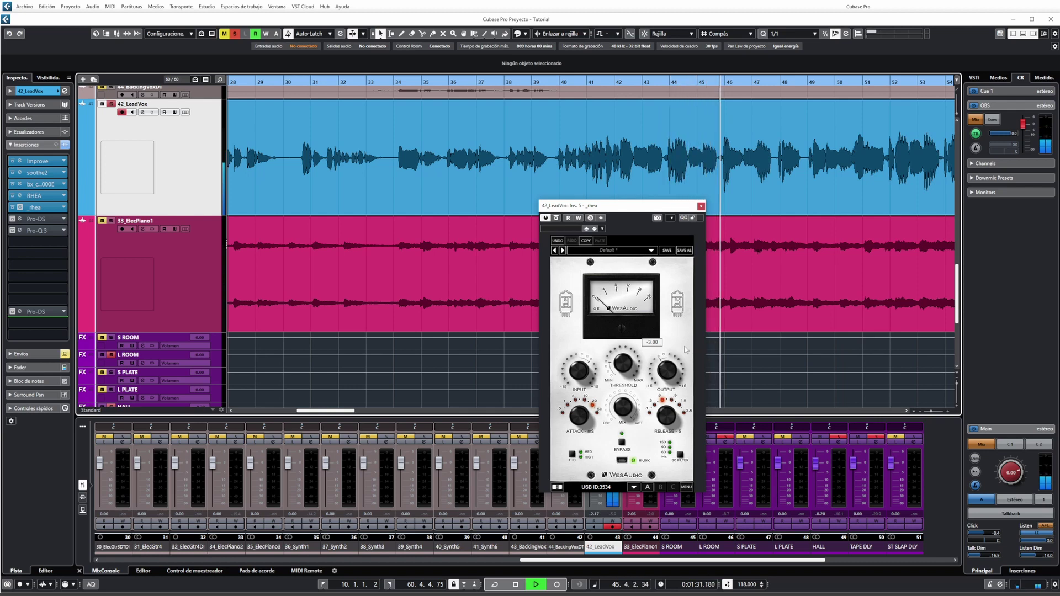
{"action": "key", "text": "space"}
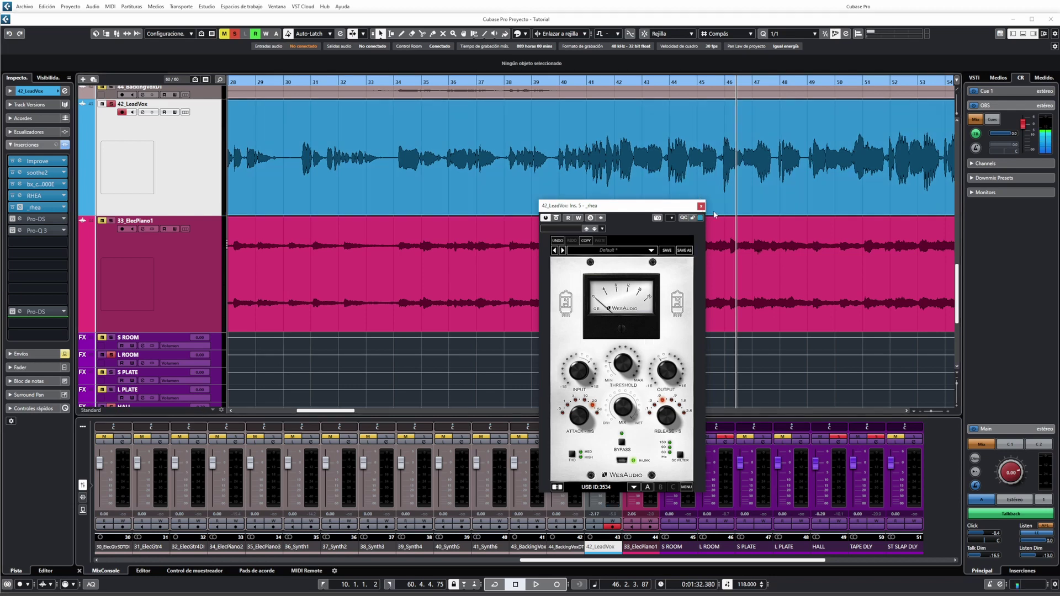
{"action": "left_click", "coordinate": [700, 205]}
Activate the first Pro-DS de-esser on 42_LeadVox, audition it from about bar 40, and close it
{"action": "left_click", "coordinate": [20, 218]}
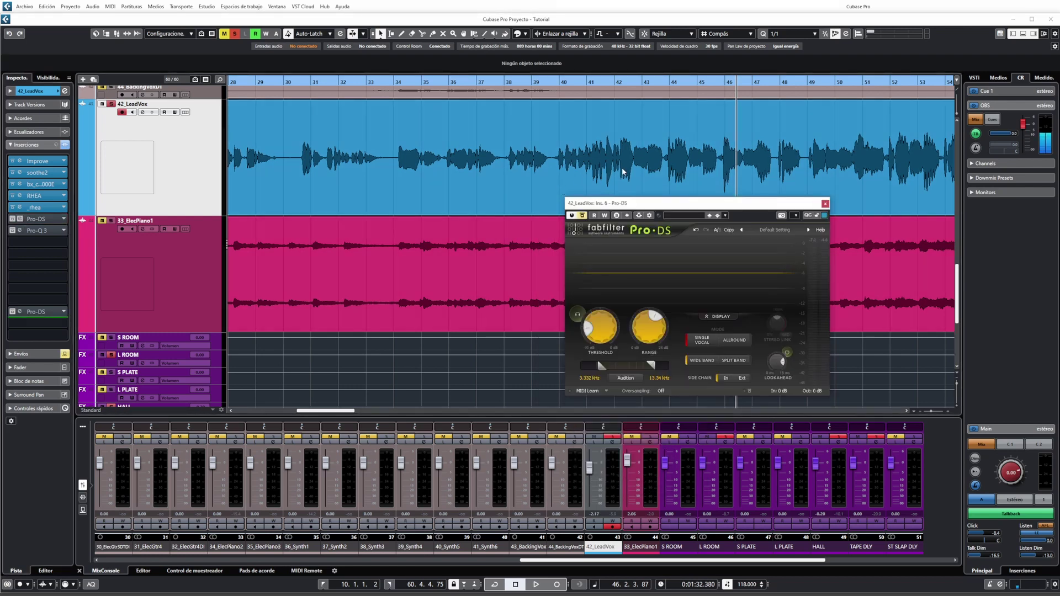
{"action": "left_click", "coordinate": [576, 82]}
{"action": "key", "text": "space"}
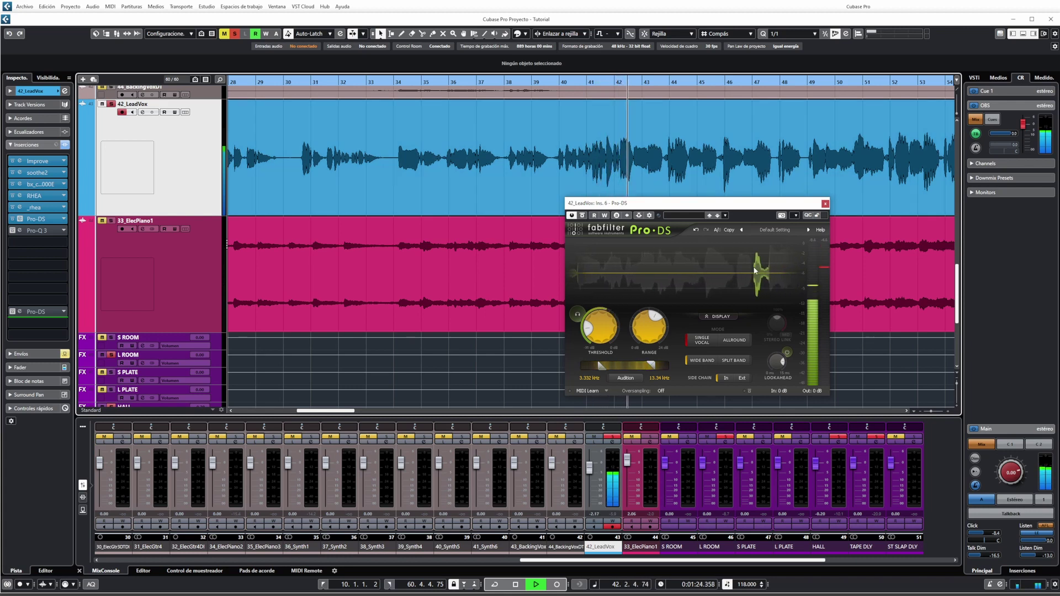
{"action": "key", "text": "space"}
{"action": "key", "text": "ctrl+w"}
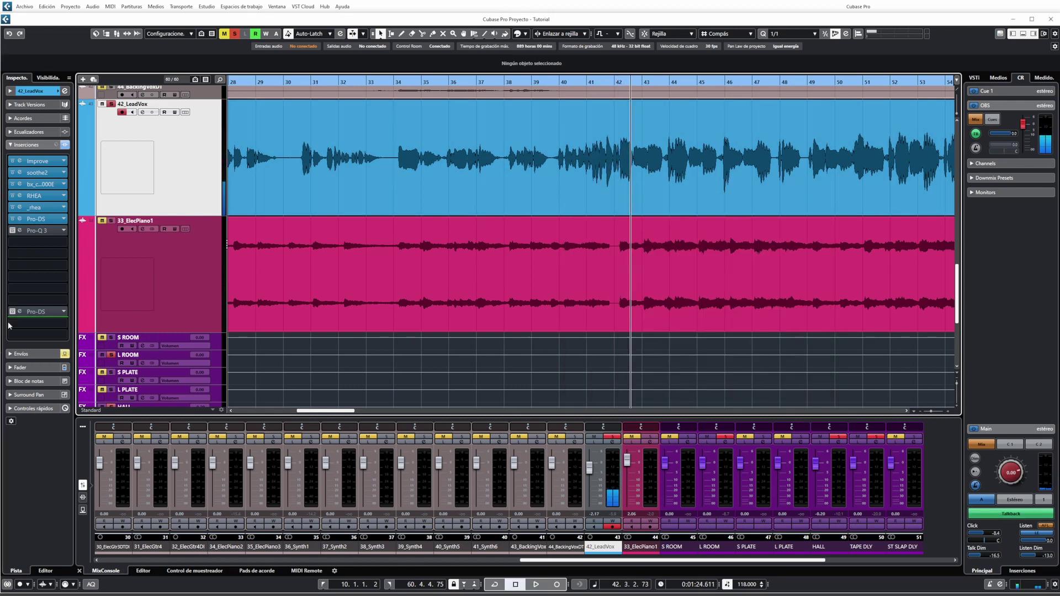
Activate Pro-Q 3 on the lead vocal, move its window below the vocal waveform, and place the playhead at bar 40
{"action": "left_click", "coordinate": [19, 232]}
{"action": "left_click_drag", "start_coordinate": [740, 202], "coordinate": [520, 193]}
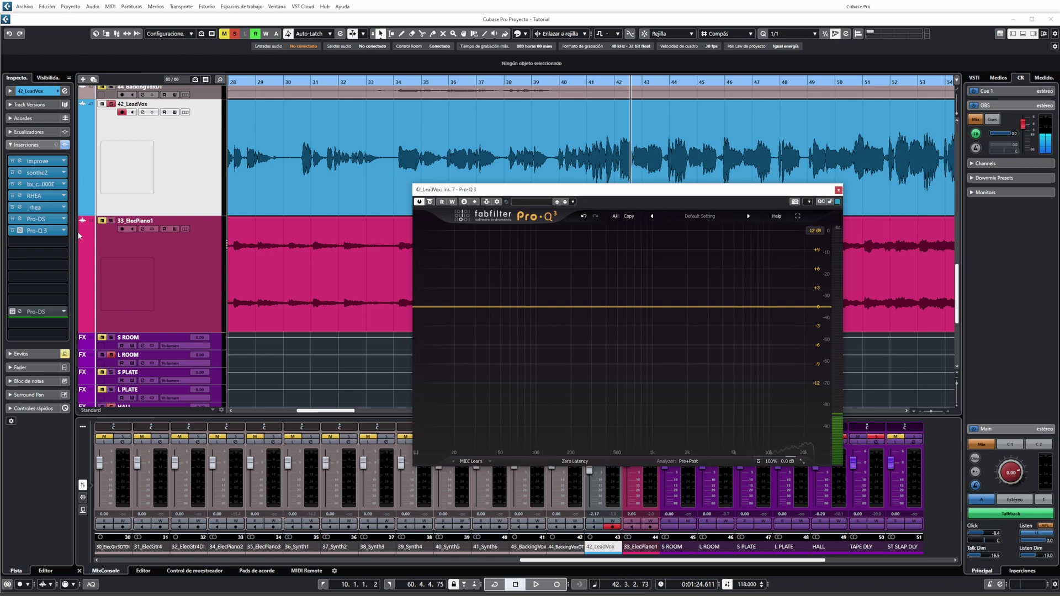
{"action": "left_click_drag", "start_coordinate": [552, 189], "coordinate": [543, 251]}
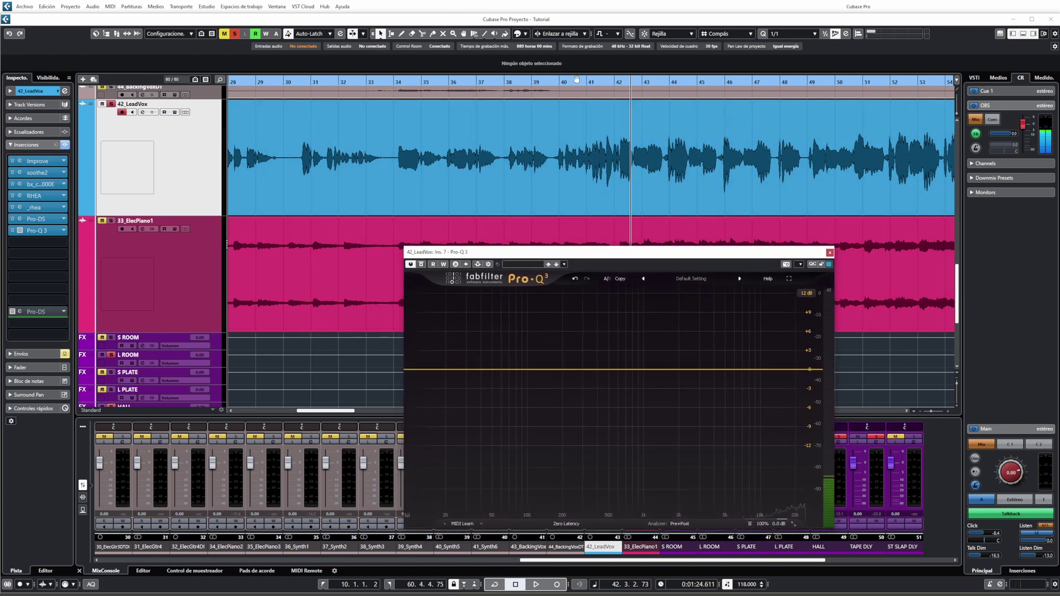
{"action": "left_click", "coordinate": [558, 84]}
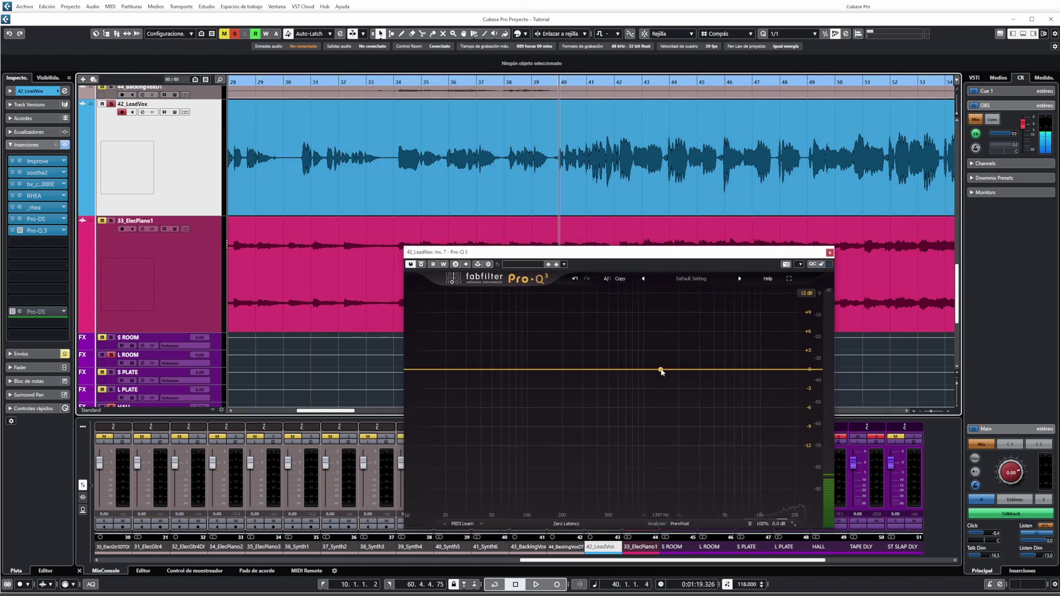
Add a +1.37 dB bell band in Pro-Q 3 and solo it during playback while sweeping it to about 2.9 kHz
{"action": "left_click_drag", "start_coordinate": [661, 371], "coordinate": [657, 362]}
{"action": "scroll", "coordinate": [657, 362], "scroll_direction": "up", "scroll_amount": 2}
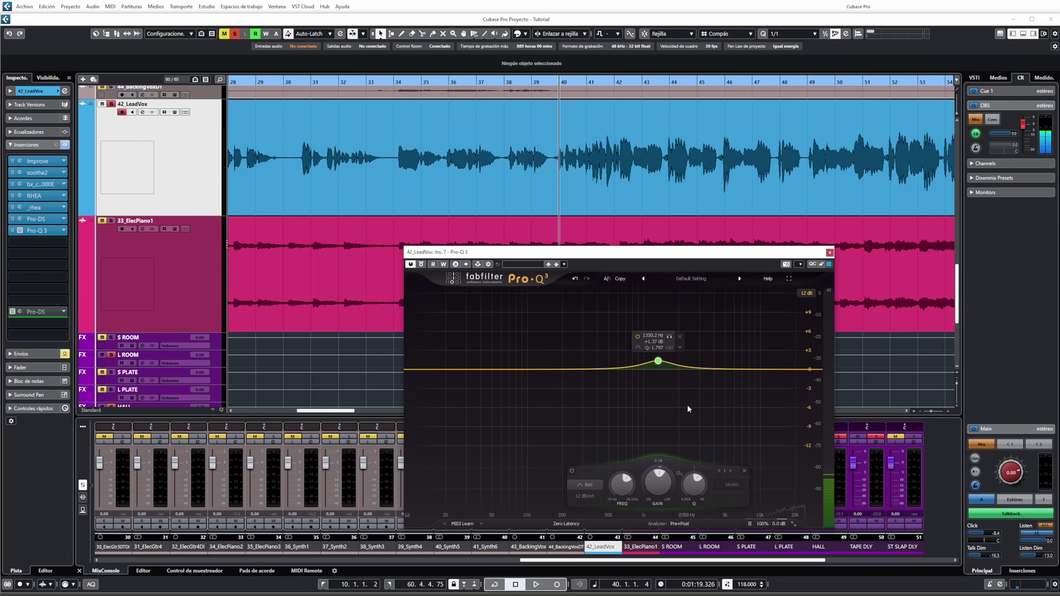
{"action": "key", "text": "space"}
{"action": "left_click_drag", "start_coordinate": [669, 337], "coordinate": [705, 342]}
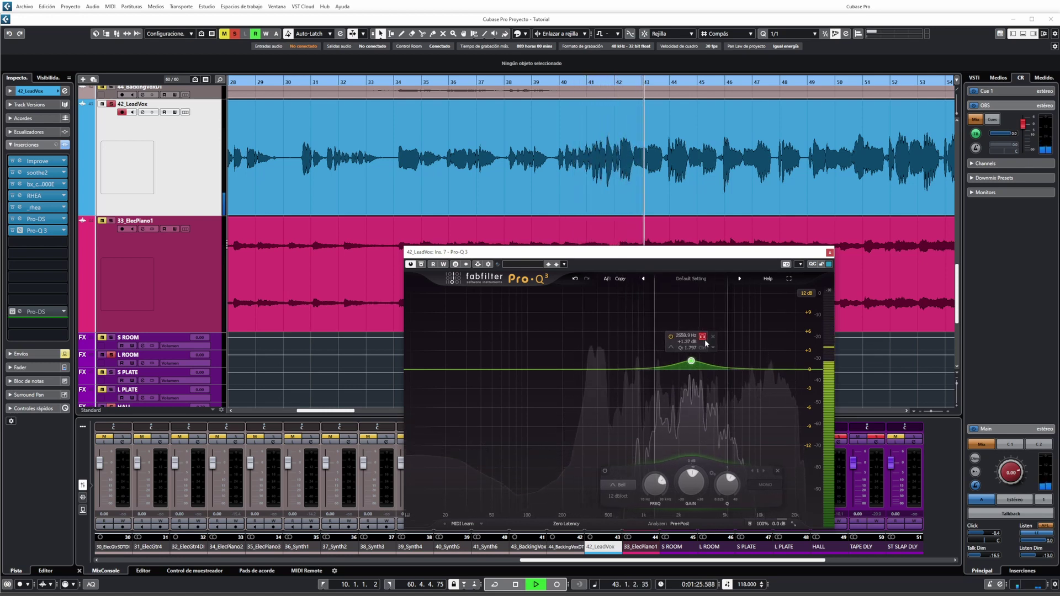
{"action": "key", "text": "space"}
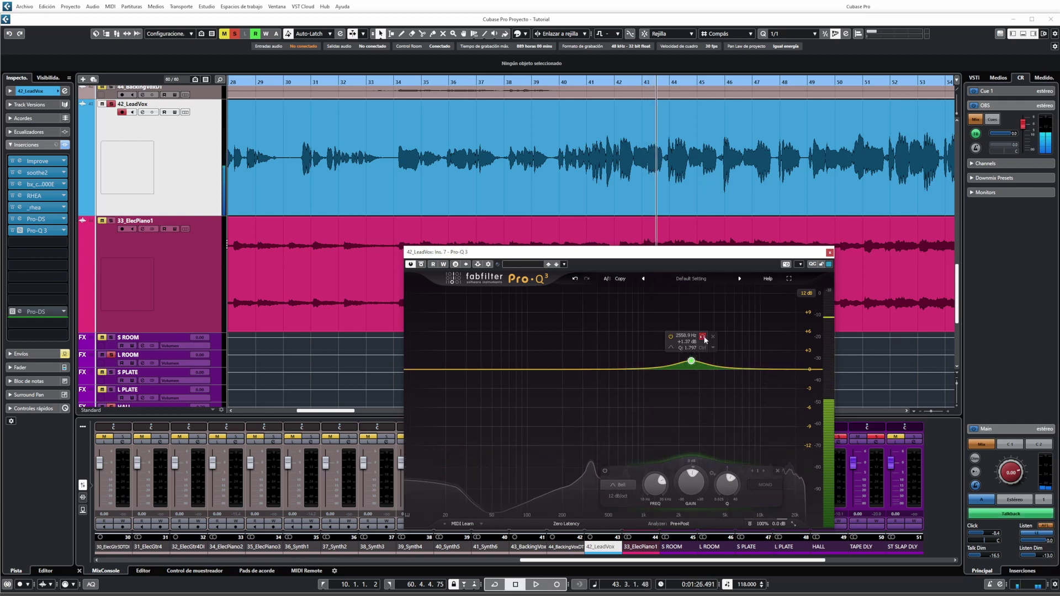
Continue auditioning the soloed Pro-Q 3 band around 2.9 kHz during playback, and delete the band
{"action": "key", "text": "space"}
{"action": "mouse_move", "coordinate": [705, 339]}
{"action": "left_mouse_down"}
{"action": "mouse_move", "coordinate": [596, 338]}
{"action": "mouse_move", "coordinate": [715, 349]}
{"action": "mouse_move", "coordinate": [699, 347]}
{"action": "left_mouse_up"}
{"action": "key", "text": "space"}
{"action": "key", "text": "space"}
{"action": "key", "text": "space"}
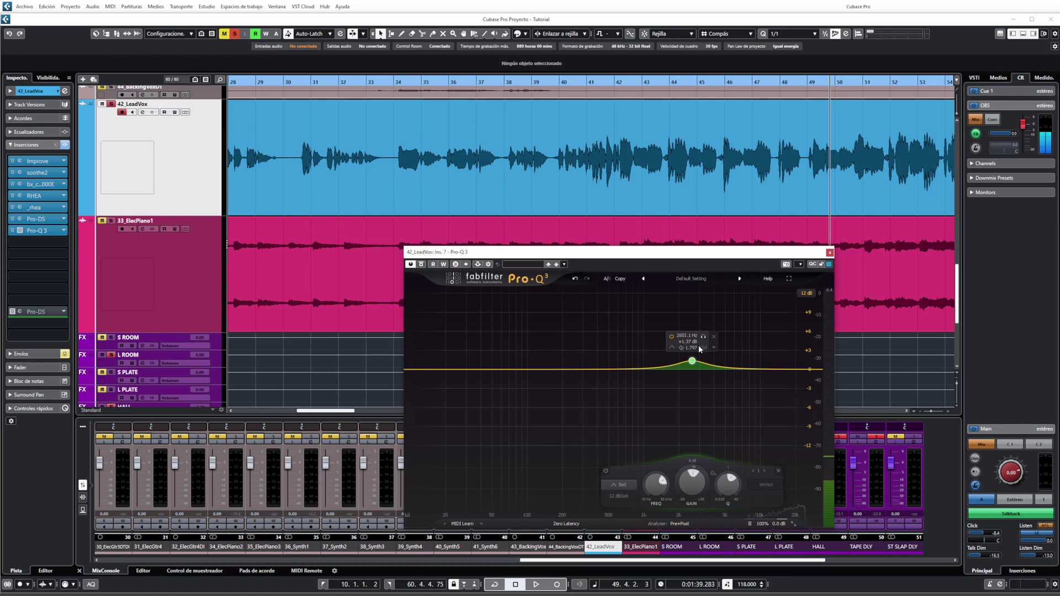
{"action": "left_click", "coordinate": [778, 470]}
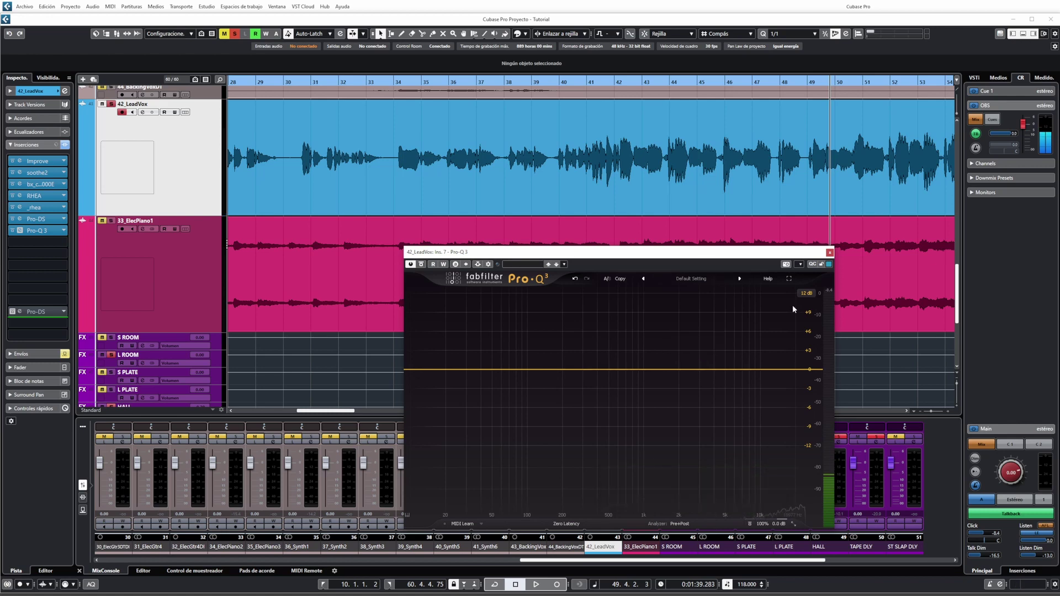
Close Pro-Q 3 and activate the second Pro-DS, in insert slot 14 of 42_LeadVox, auditioning it during playback
{"action": "left_click", "coordinate": [829, 252]}
{"action": "key", "text": "g"}
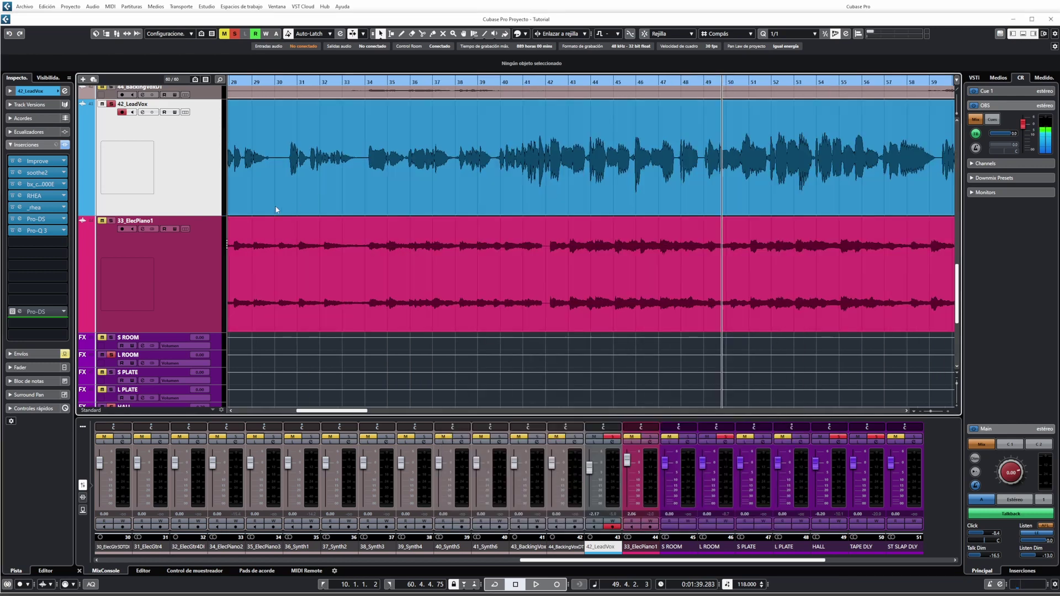
{"action": "left_click", "coordinate": [19, 312]}
{"action": "left_click", "coordinate": [18, 312]}
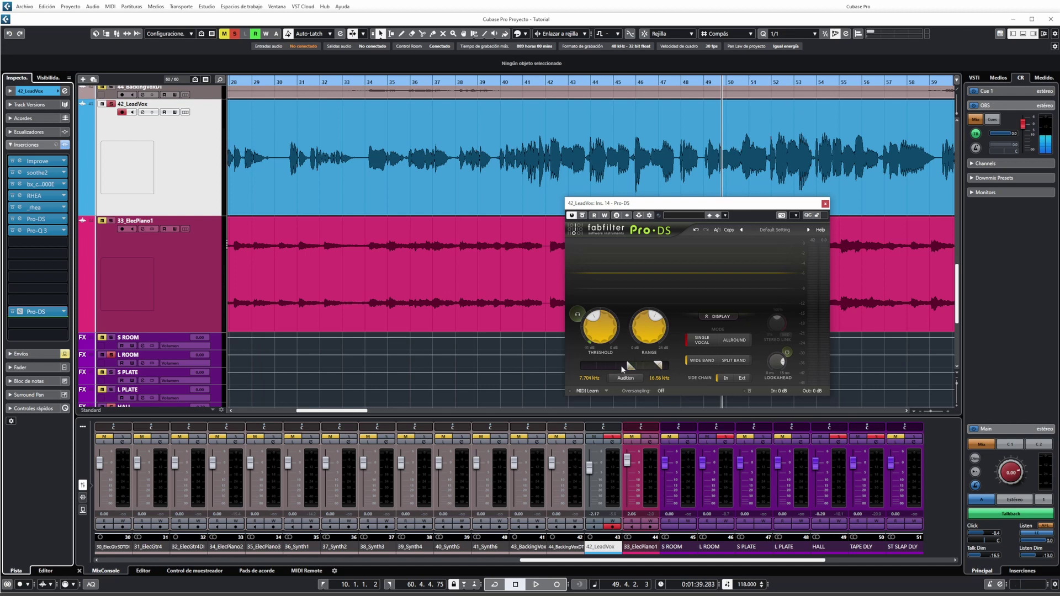
{"action": "key", "text": "space"}
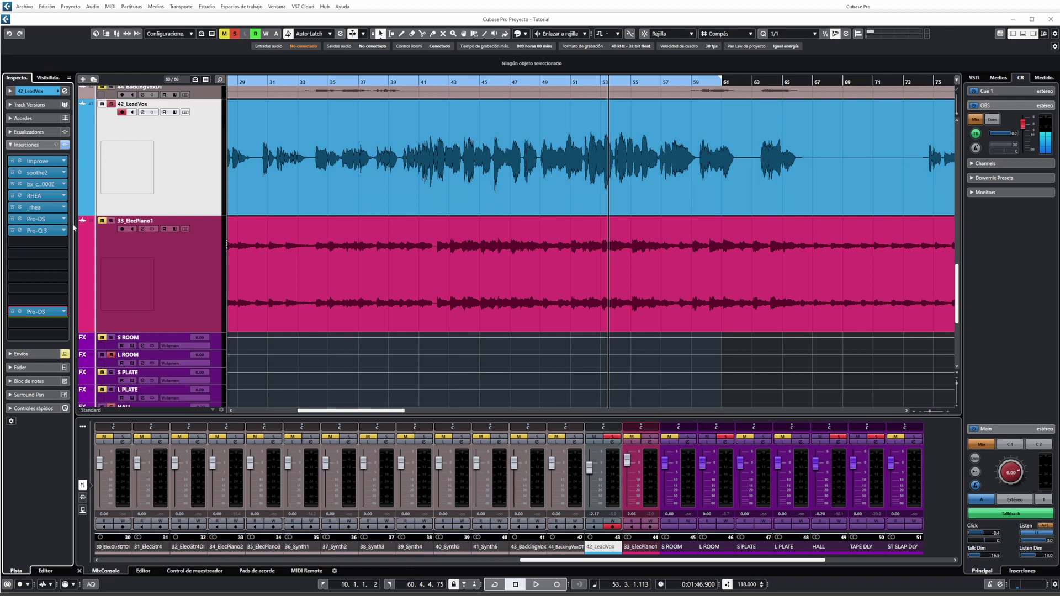
Show the sends of 42_LeadVox, activate the L ROOM send, and audition it during playback from about bar 40
{"action": "left_click", "coordinate": [33, 354]}
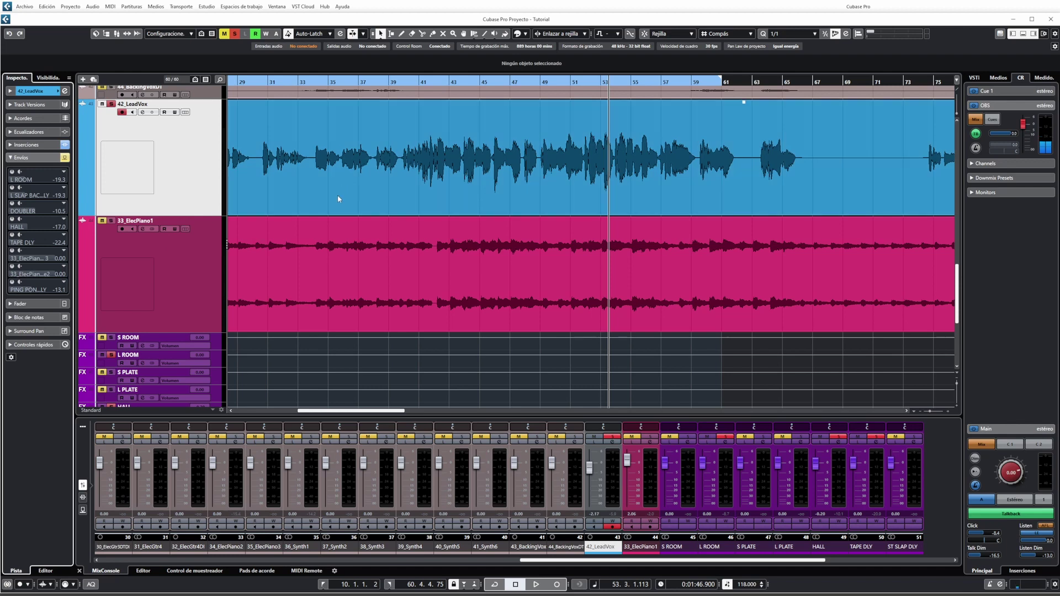
{"action": "scroll", "coordinate": [334, 201], "scroll_direction": "left", "scroll_amount": 5}
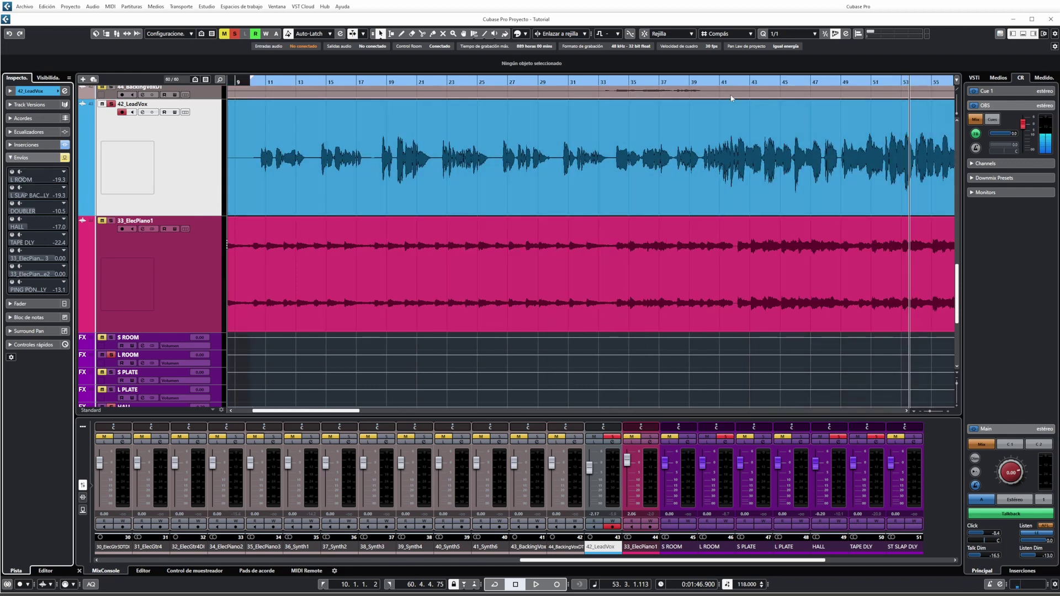
{"action": "left_click", "coordinate": [701, 82]}
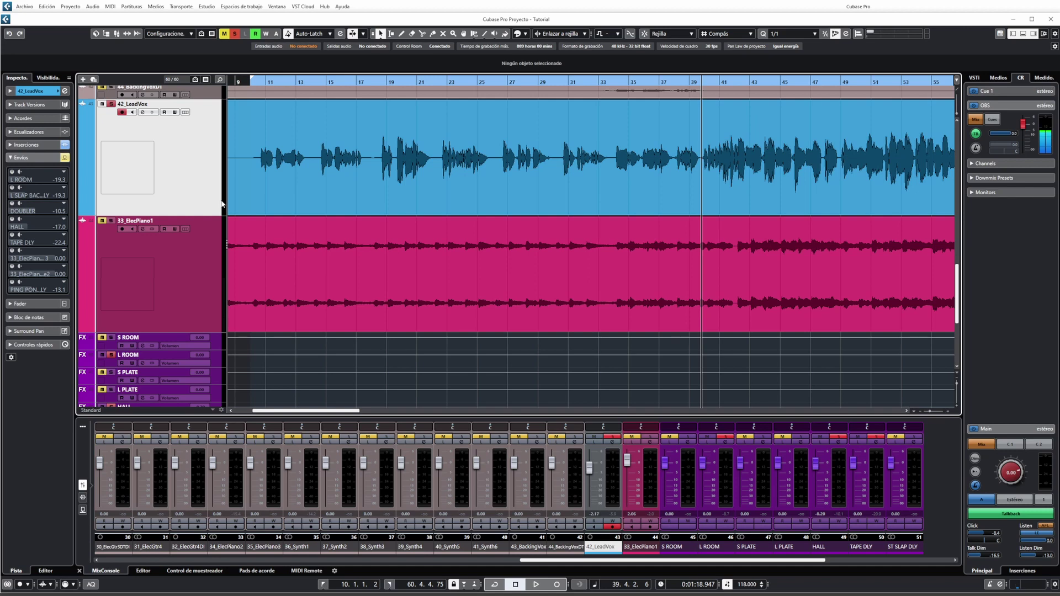
{"action": "key", "text": "space"}
{"action": "left_click", "coordinate": [11, 173]}
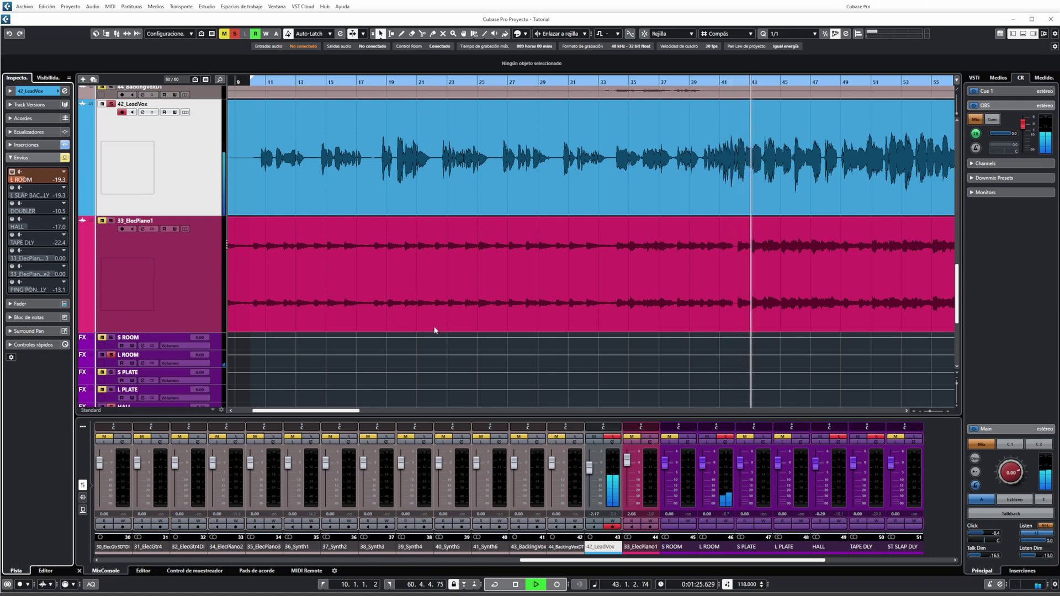
{"action": "key", "text": "space"}
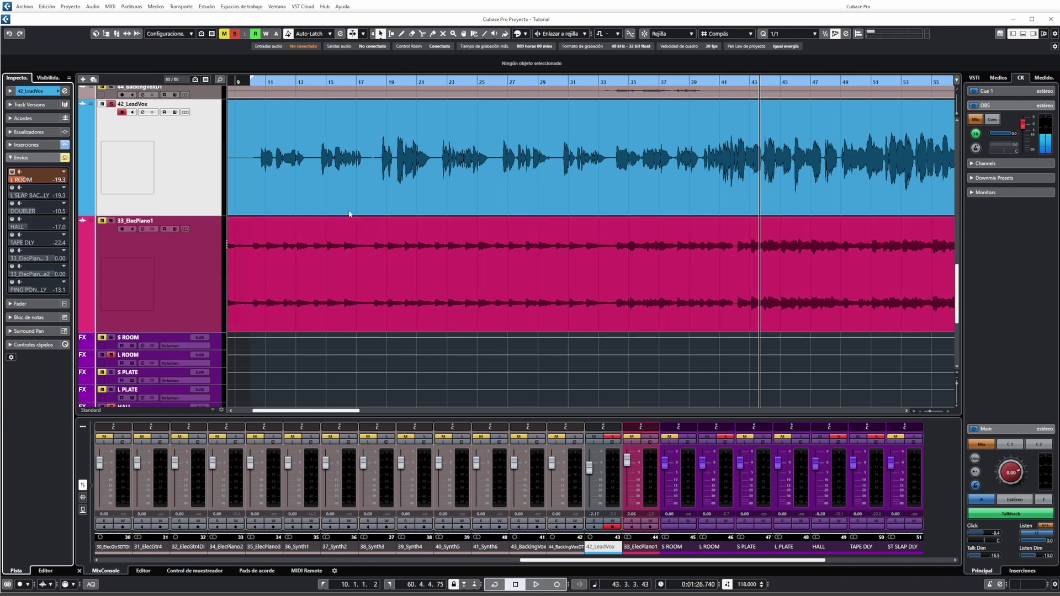
Activate the L SLAP BACK DLY send on the lead vocal and compare it off and on during playback from about bar 40
{"action": "left_click", "coordinate": [12, 187]}
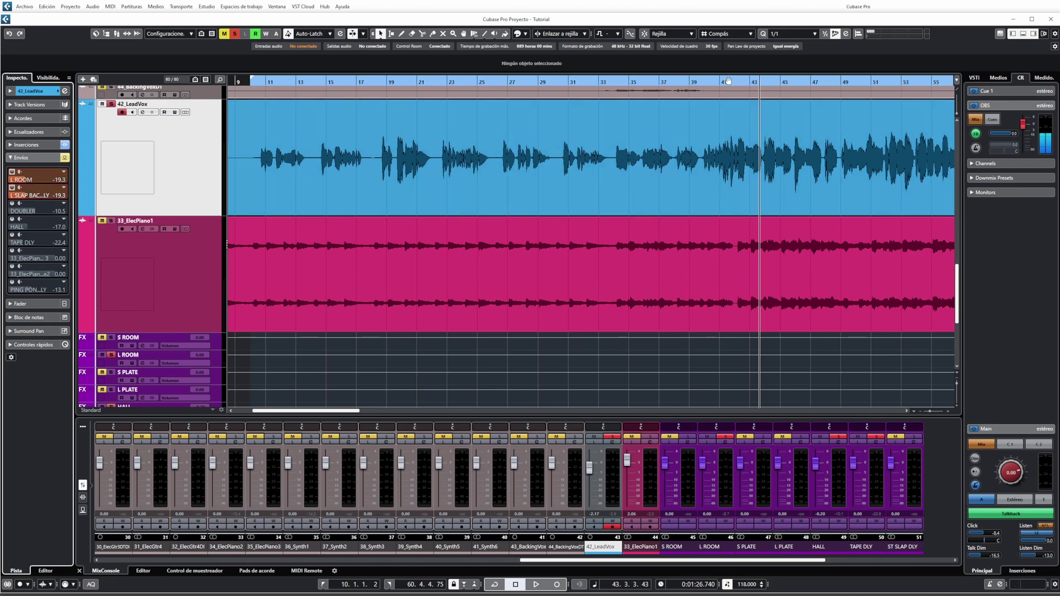
{"action": "left_click", "coordinate": [706, 82]}
{"action": "key", "text": "space"}
{"action": "left_click", "coordinate": [12, 187]}
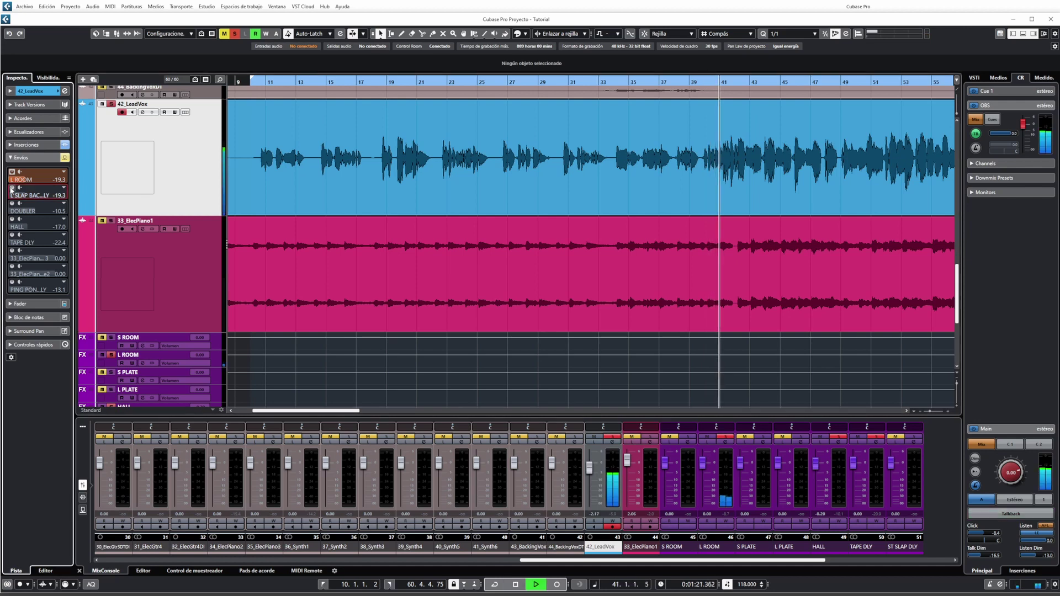
{"action": "left_click", "coordinate": [12, 188]}
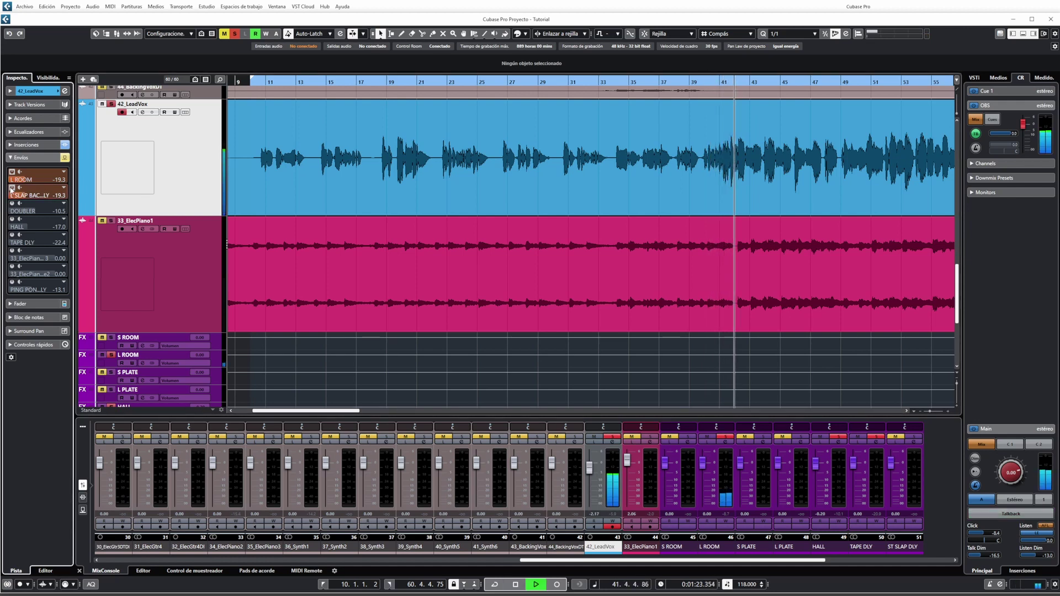
Compare the slap back delay without and with the L ROOM send on the lead vocal, playing from about bar 30
{"action": "left_click", "coordinate": [12, 172]}
{"action": "key", "text": "space"}
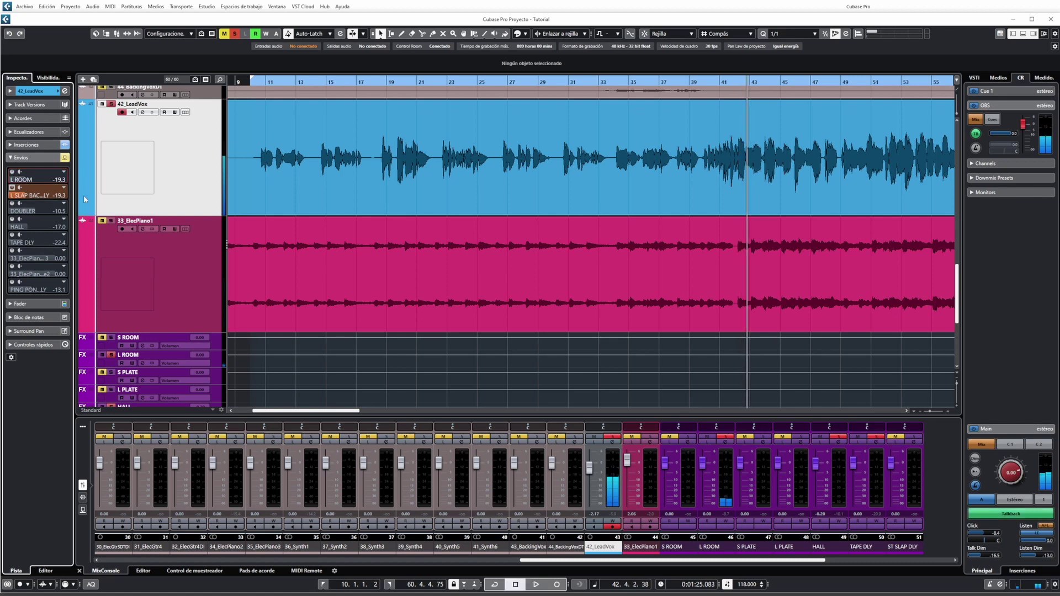
{"action": "left_click", "coordinate": [562, 84]}
{"action": "key", "text": "space"}
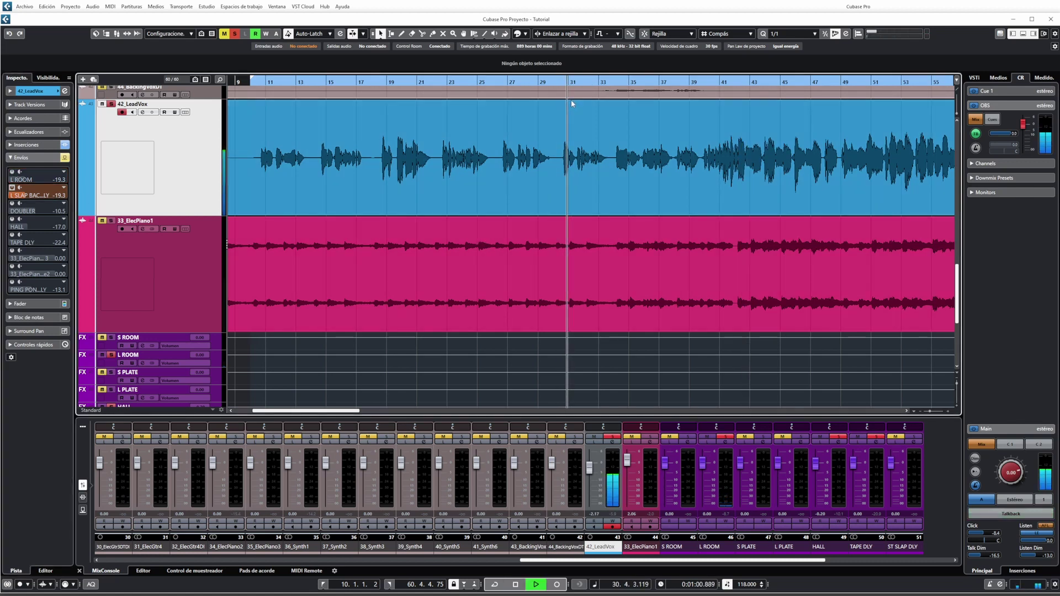
{"action": "key", "text": "space"}
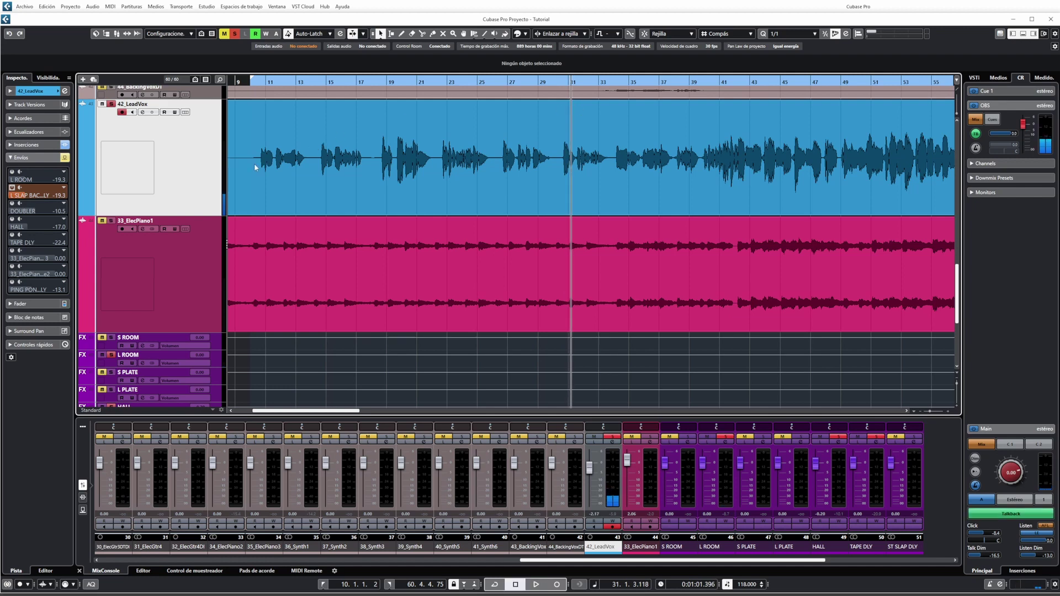
{"action": "left_click", "coordinate": [12, 175]}
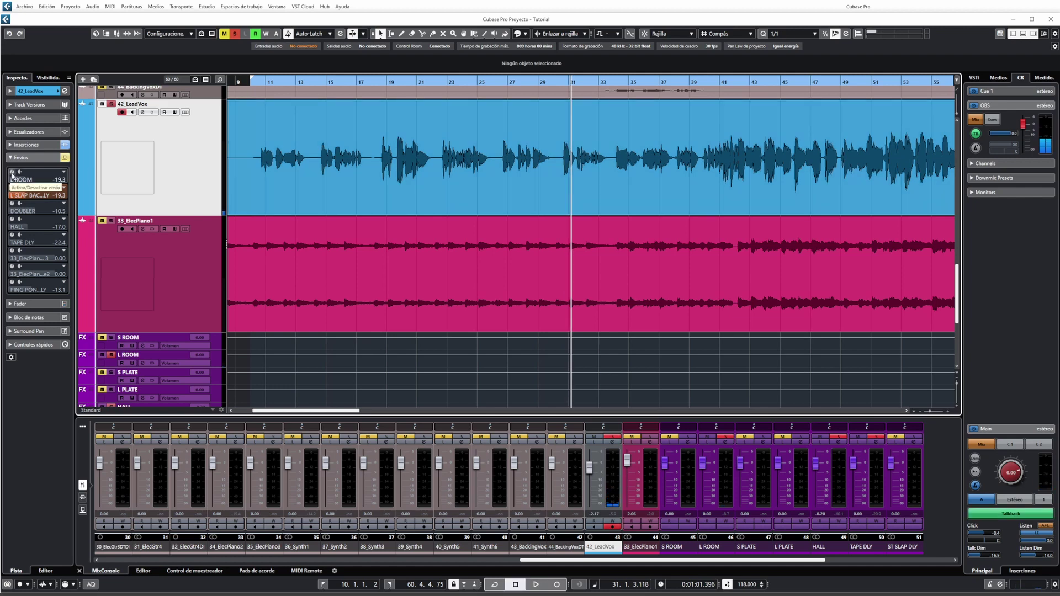
{"action": "key", "text": "space"}
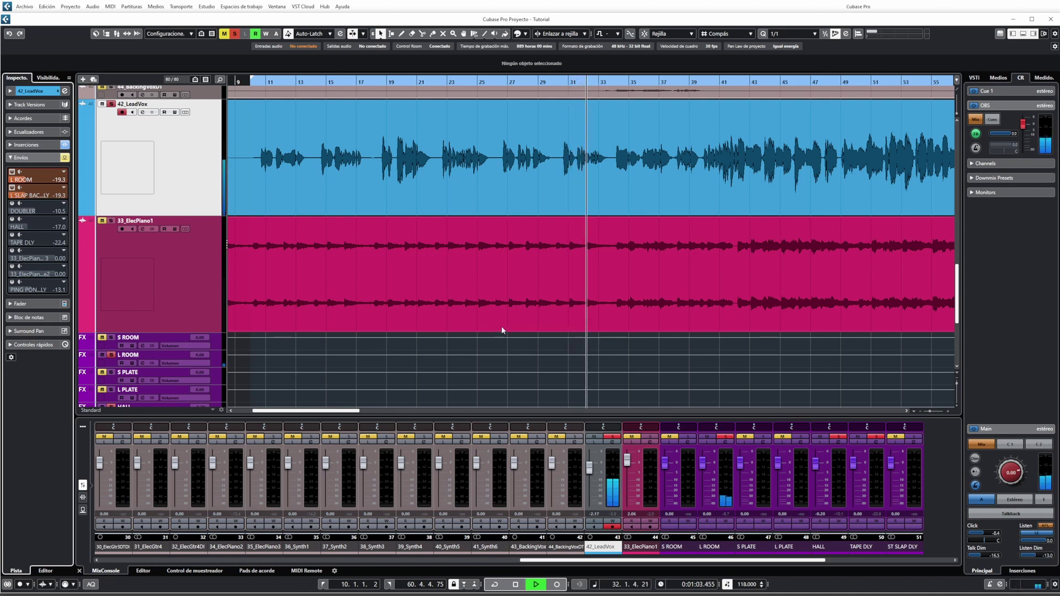
{"action": "key", "text": "space"}
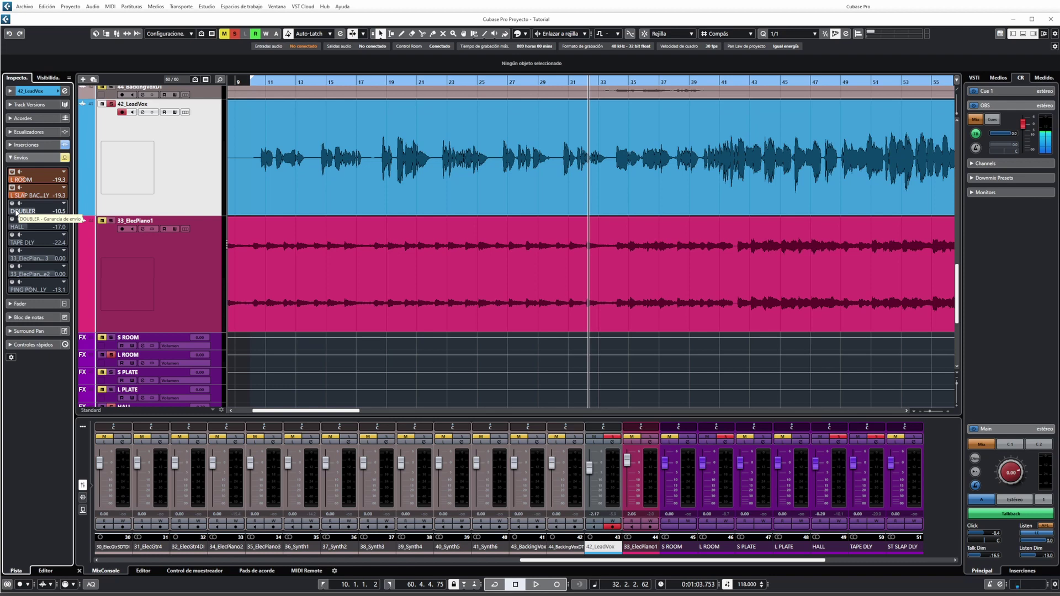
Activate the DOUBLER send on the lead vocal and compare it off and on during playback, with the FX channels' meters in view
{"action": "key", "text": "space"}
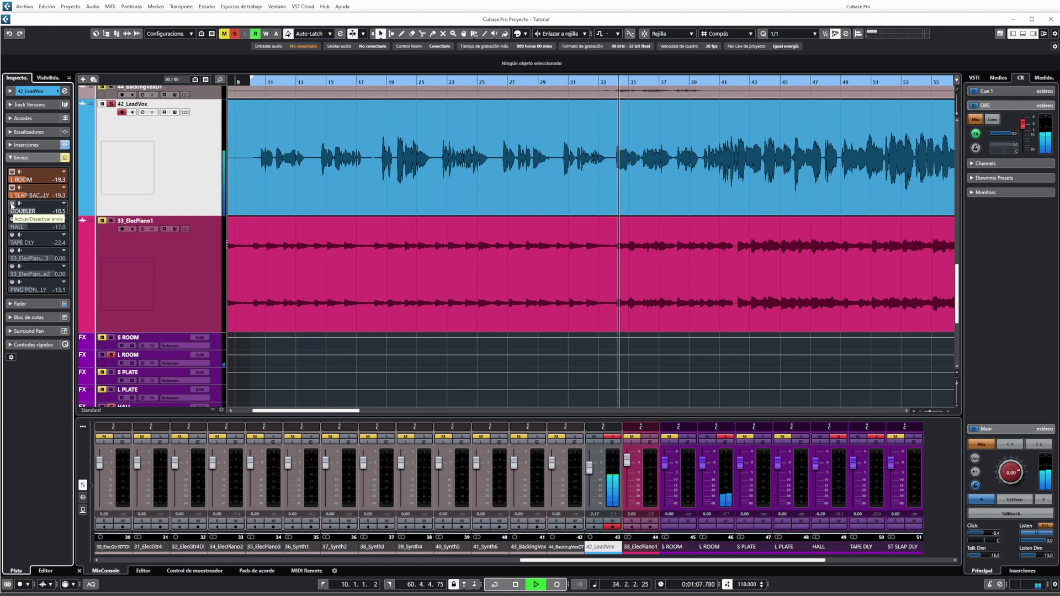
{"action": "left_click", "coordinate": [11, 204]}
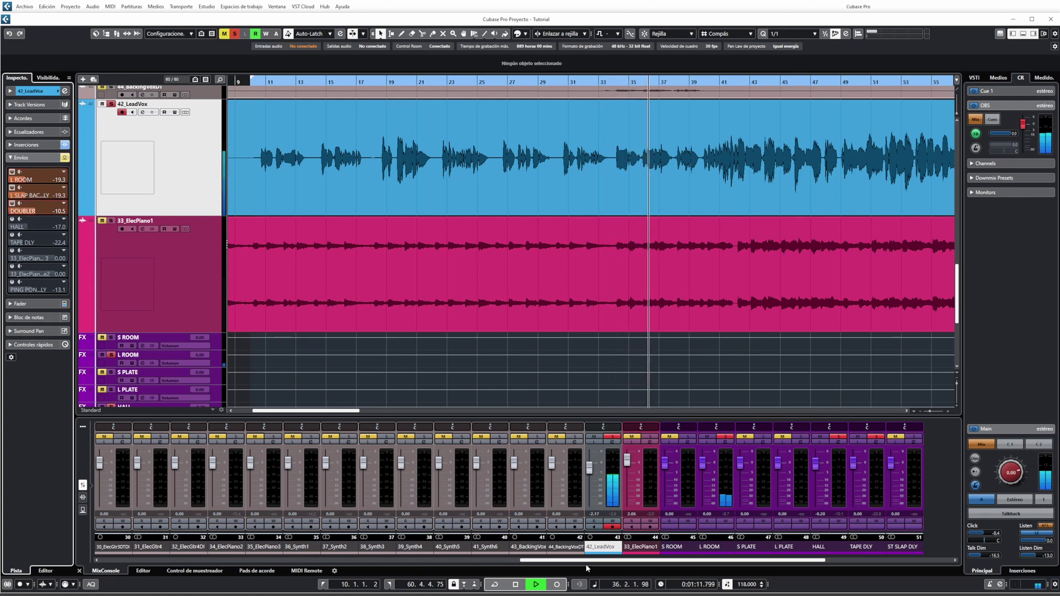
{"action": "left_click_drag", "start_coordinate": [587, 565], "coordinate": [708, 569]}
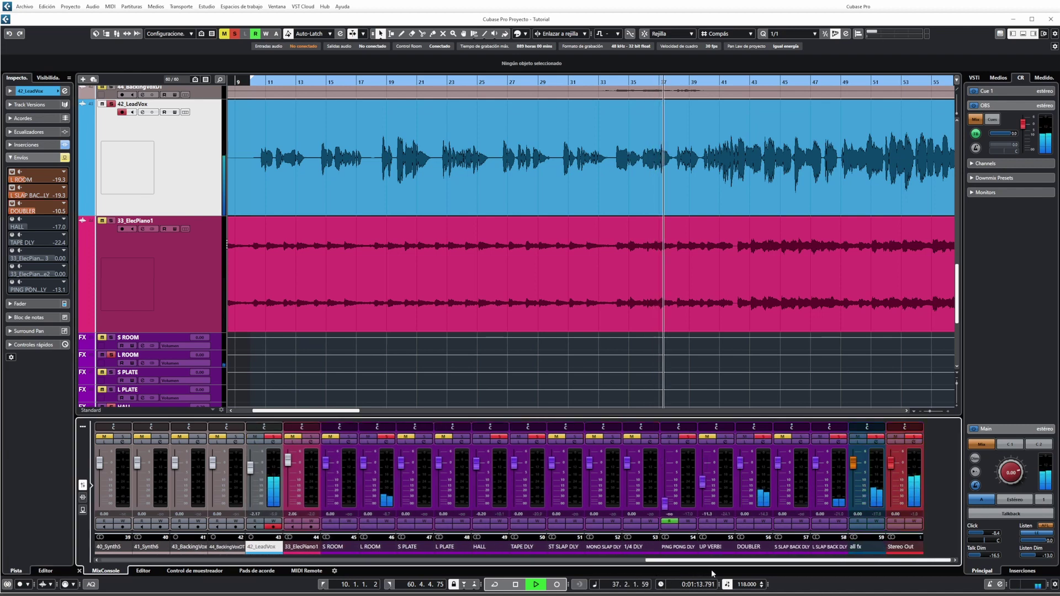
{"action": "key", "text": "space"}
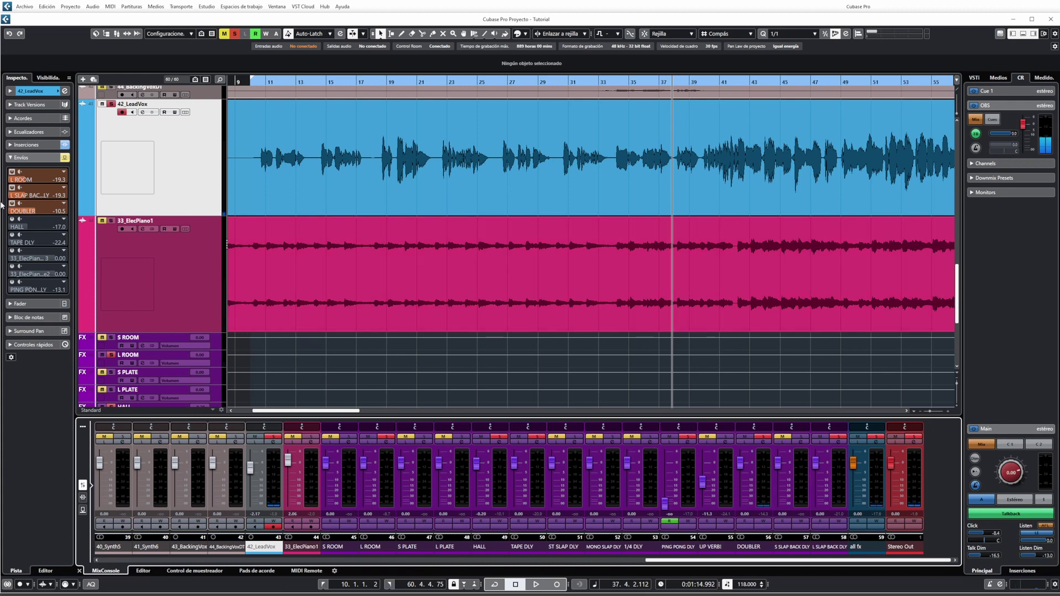
{"action": "key", "text": "space"}
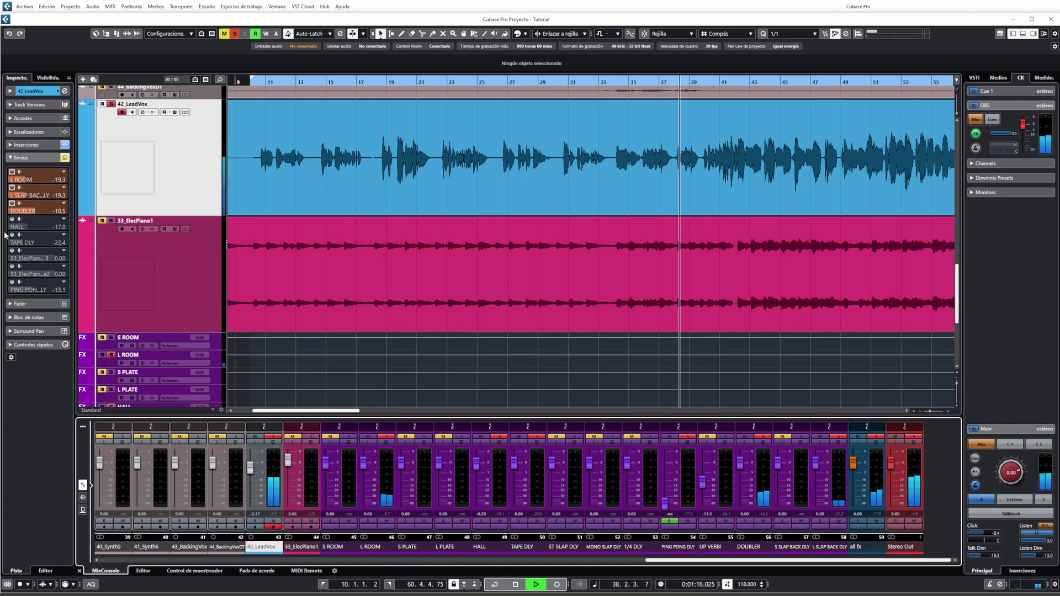
{"action": "left_click", "coordinate": [11, 205]}
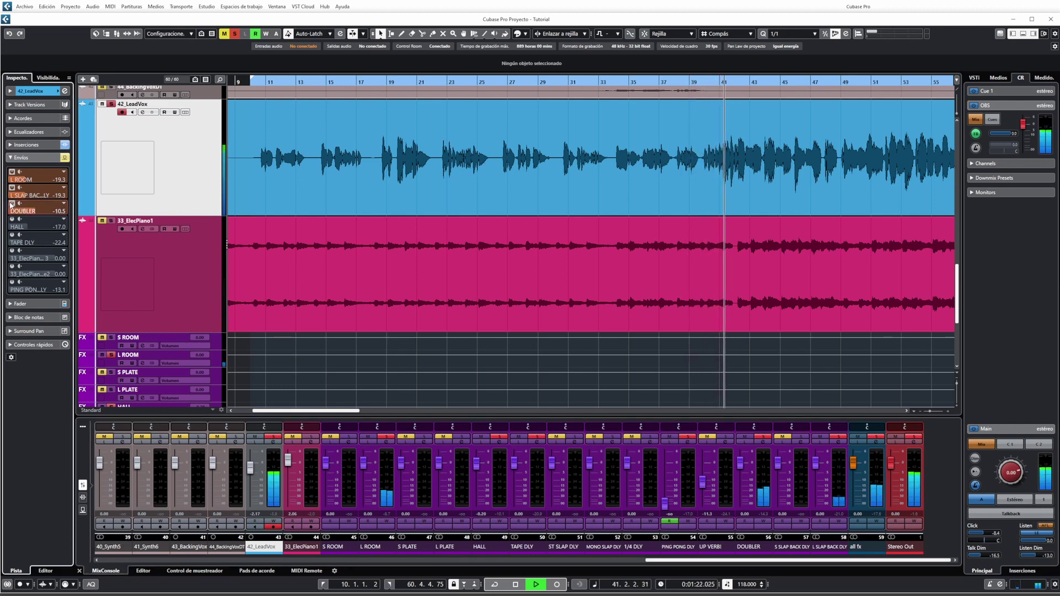
{"action": "key", "text": "space"}
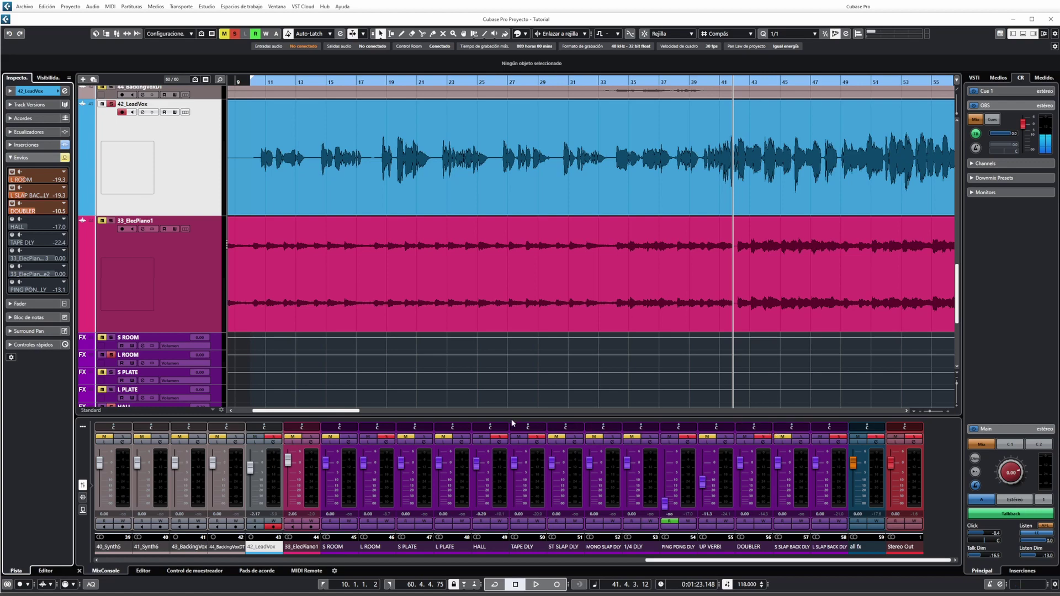
Open the HALL channel's settings and its ValhallaVintageVerb, examine the reverb's parameters, and close both windows
{"action": "left_click", "coordinate": [501, 447]}
{"action": "left_click", "coordinate": [500, 445]}
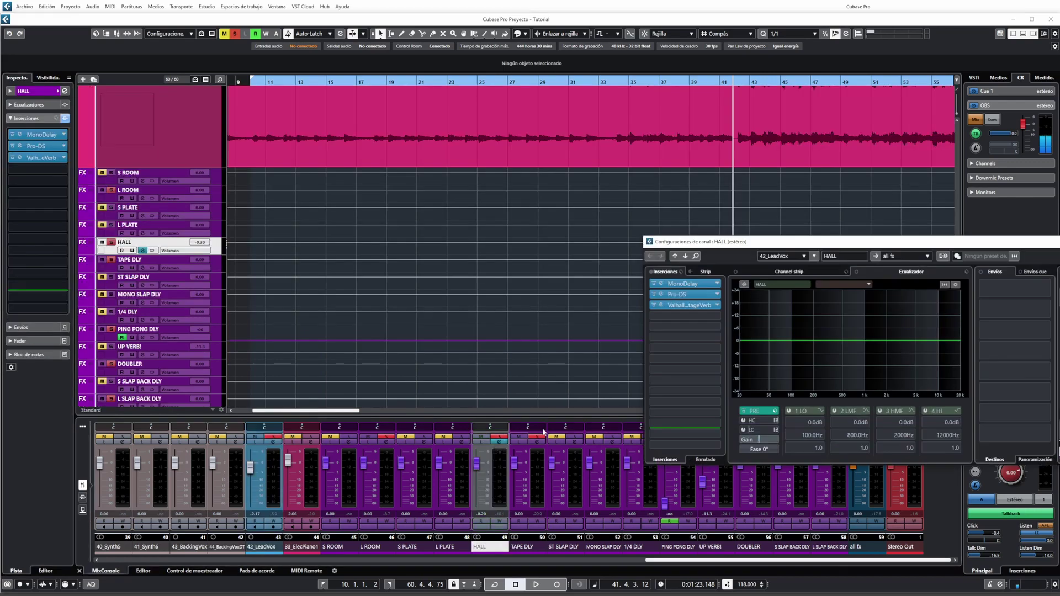
{"action": "left_click", "coordinate": [660, 306]}
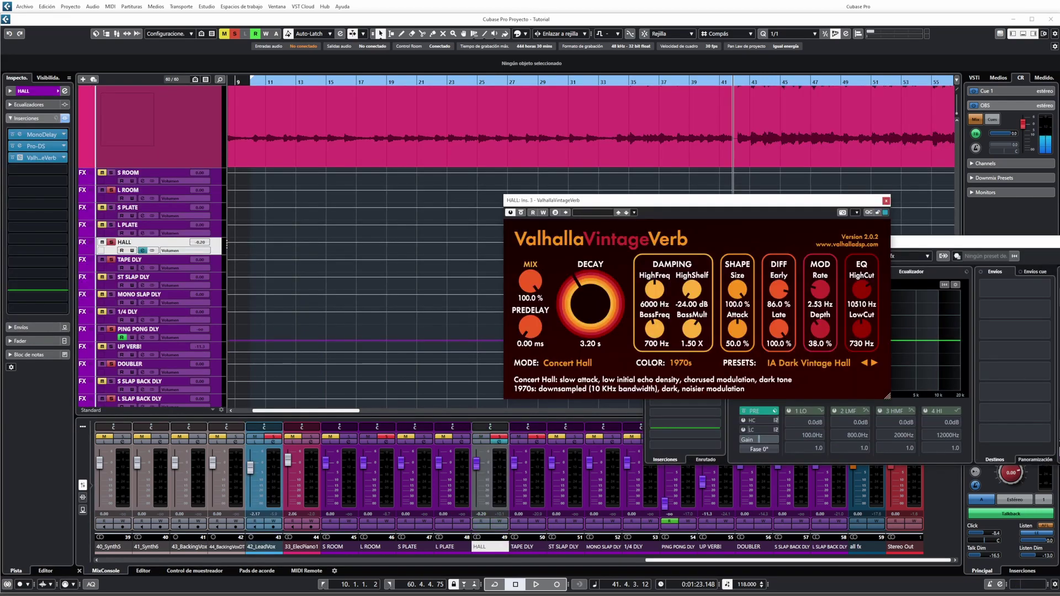
{"action": "left_click", "coordinate": [1028, 240]}
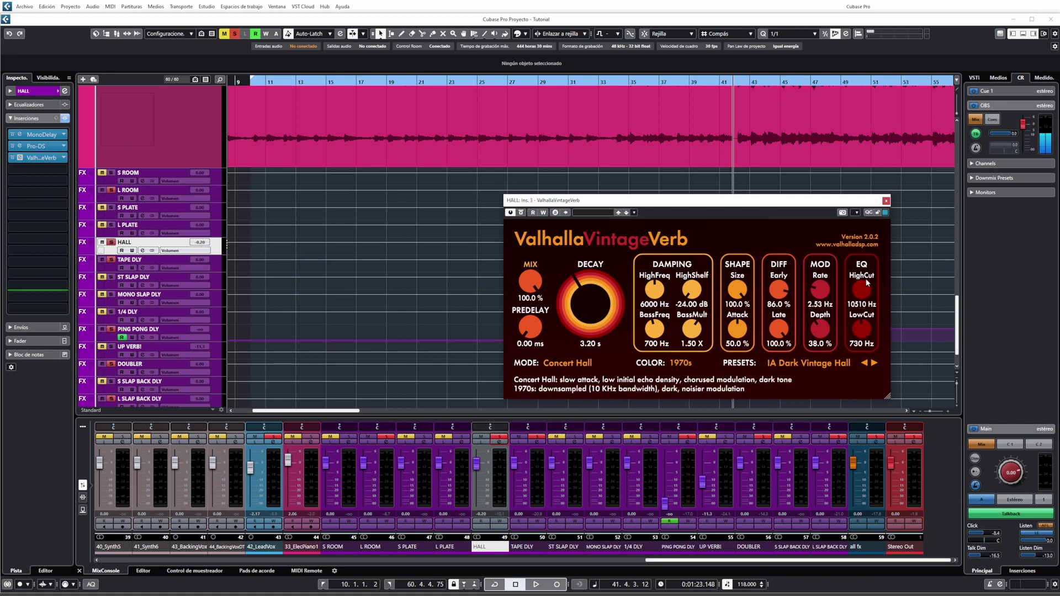
{"action": "left_click", "coordinate": [885, 201]}
Reselect 42_LeadVox, activate its HALL send, and audition the reverb during playback
{"action": "scroll", "coordinate": [143, 170], "scroll_direction": "up", "scroll_amount": 3}
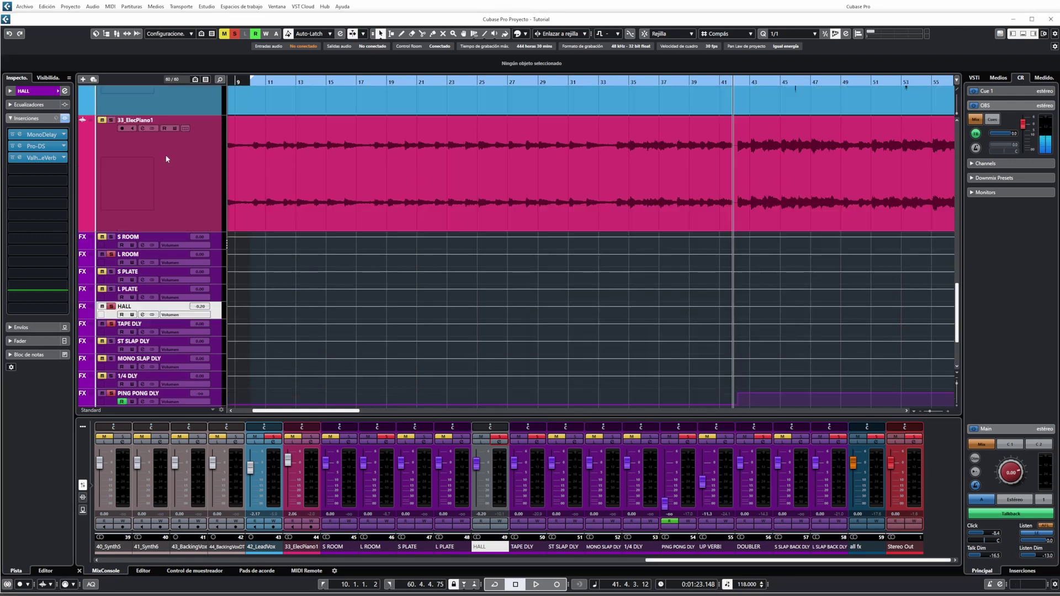
{"action": "left_click", "coordinate": [132, 176]}
{"action": "key", "text": "space"}
{"action": "left_click", "coordinate": [39, 228]}
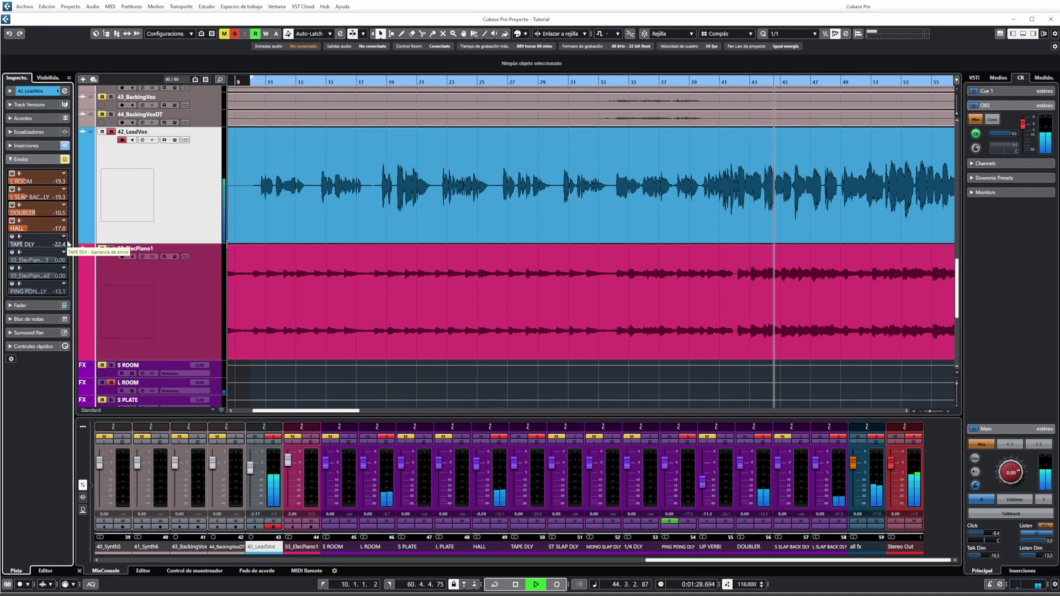
{"action": "key", "text": "space"}
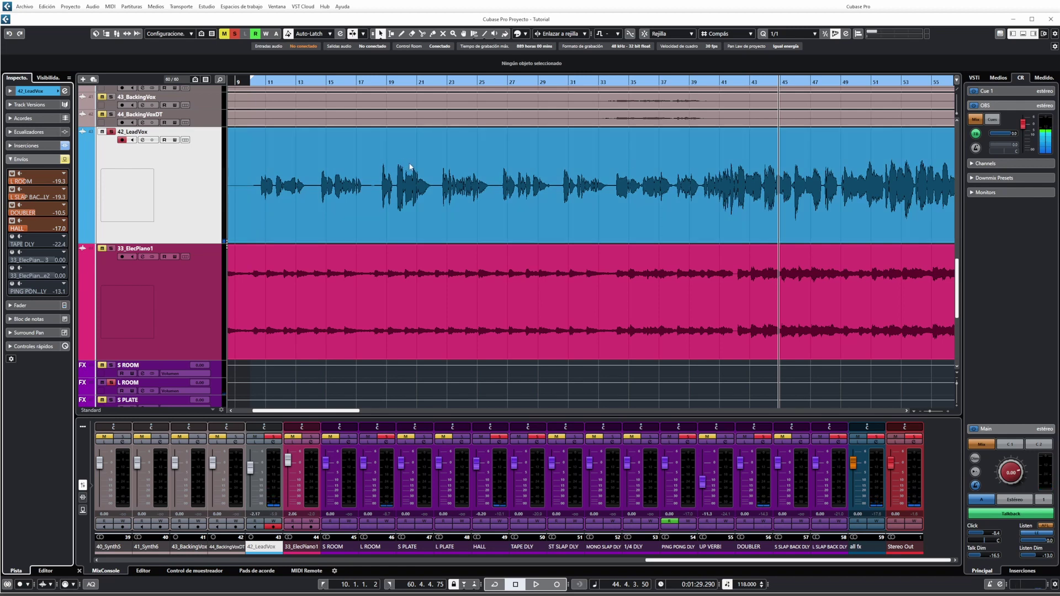
Activate the TAPE DLY send on the lead vocal and audition it during playback from about bar 23
{"action": "key", "text": "space"}
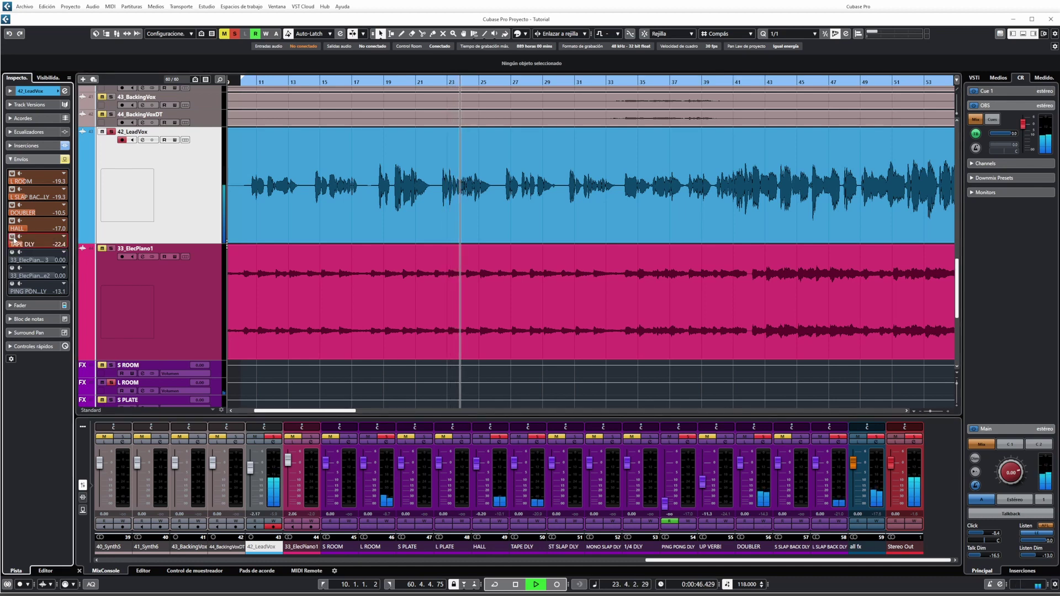
{"action": "key", "text": "space"}
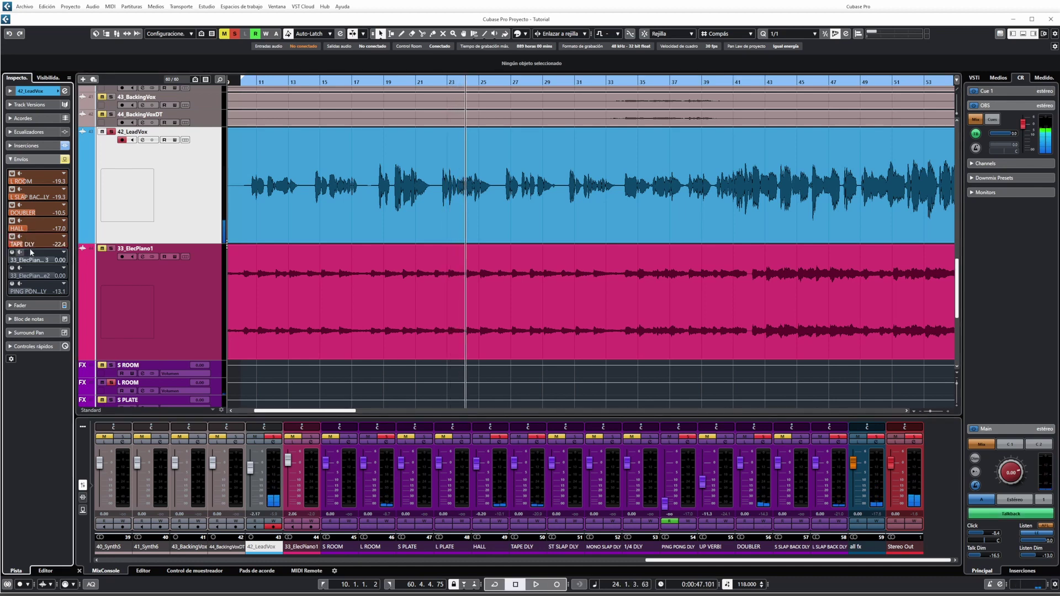
{"action": "key", "text": "space"}
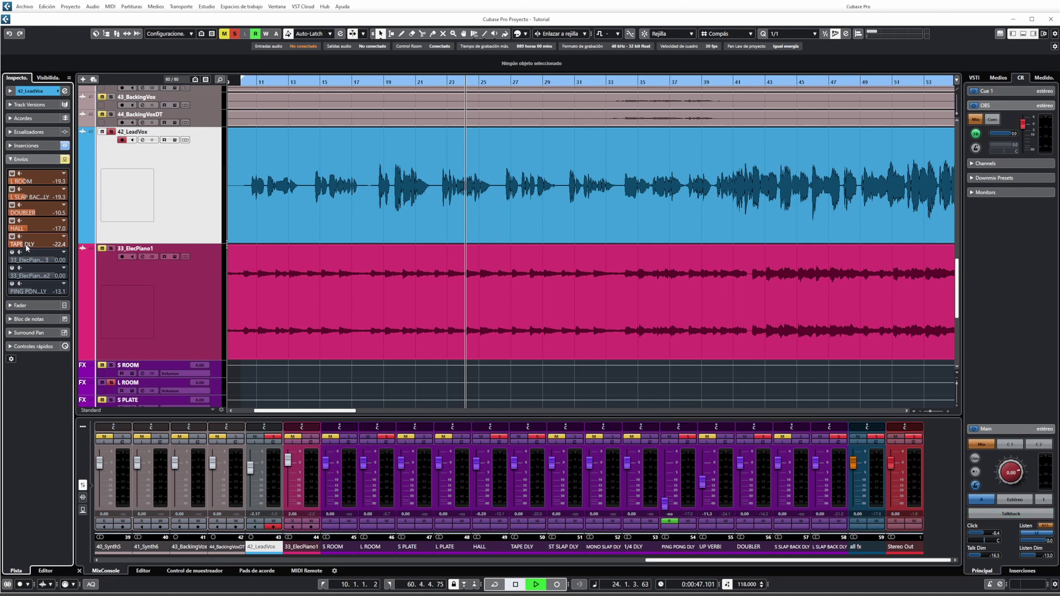
Raise the TAPE DLY send to -1.51 dB to exaggerate the delay during playback, and bring it back down to -23.5 dB
{"action": "left_click_drag", "start_coordinate": [26, 247], "coordinate": [60, 250]}
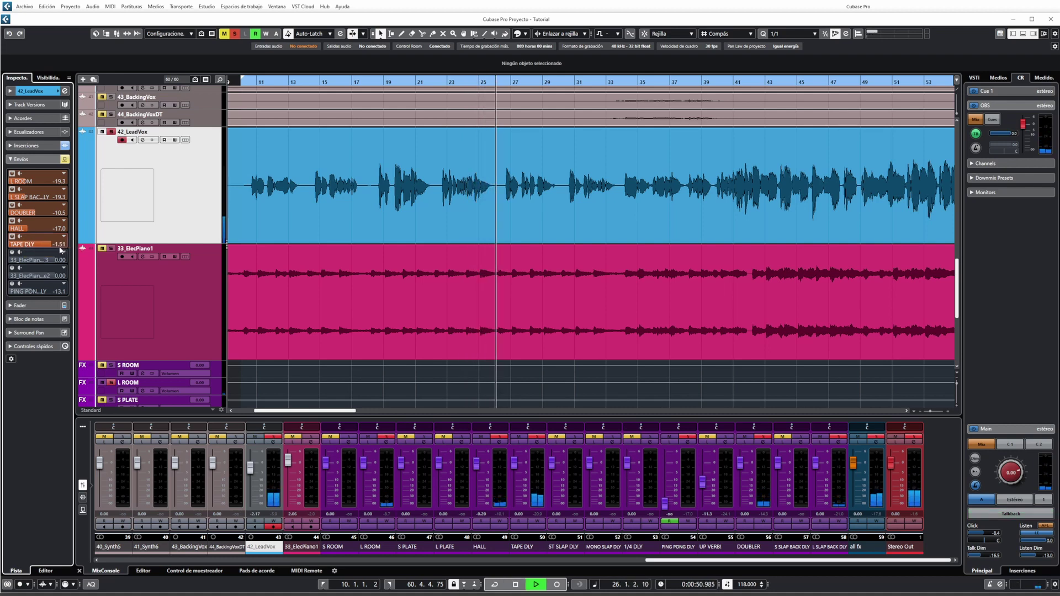
{"action": "key", "text": "space"}
{"action": "key", "text": "space"}
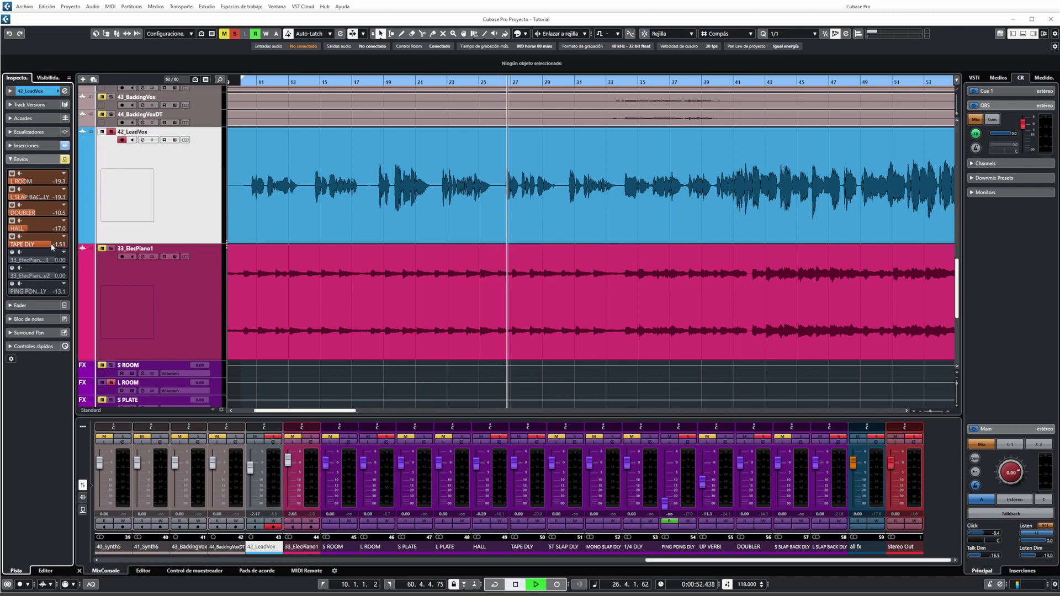
{"action": "left_click_drag", "start_coordinate": [54, 247], "coordinate": [8, 247]}
{"action": "key", "text": "space"}
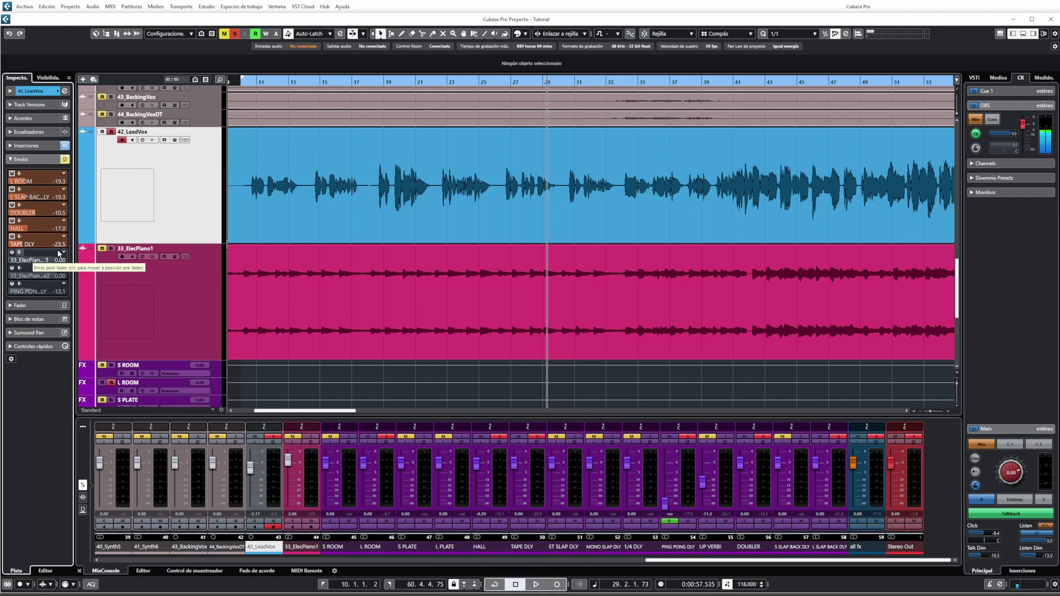
{"action": "scroll", "coordinate": [198, 317], "scroll_direction": "down", "scroll_amount": 6}
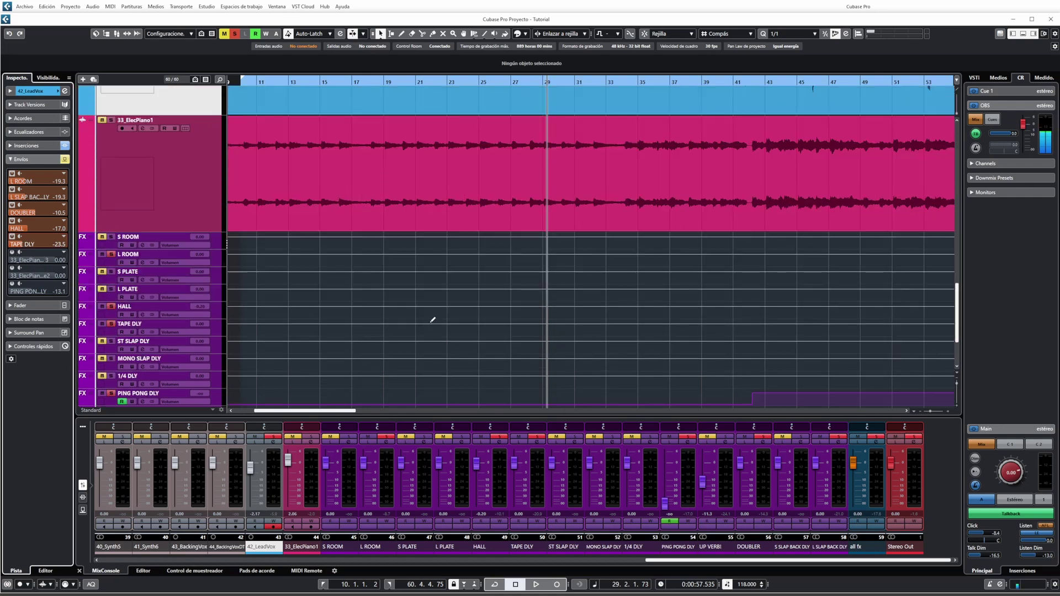
{"action": "scroll", "coordinate": [502, 252], "scroll_direction": "up", "scroll_amount": 6}
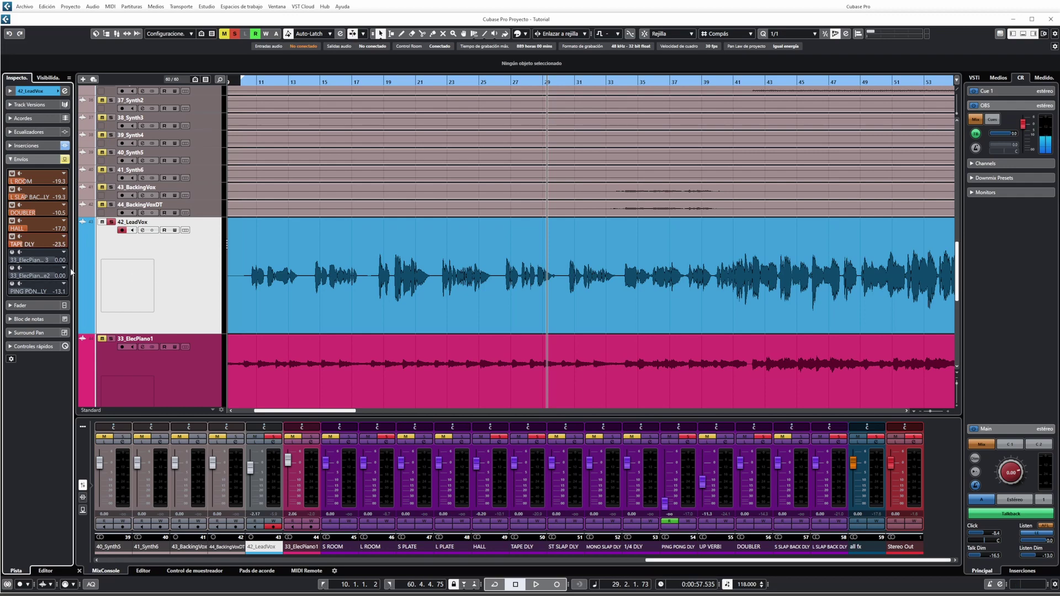
Activate the PING PONG DLY send on 42_LeadVox and audition the delay's volume automation around bar 42, playing from about bar 40
{"action": "scroll", "coordinate": [197, 279], "scroll_direction": "down", "scroll_amount": 2}
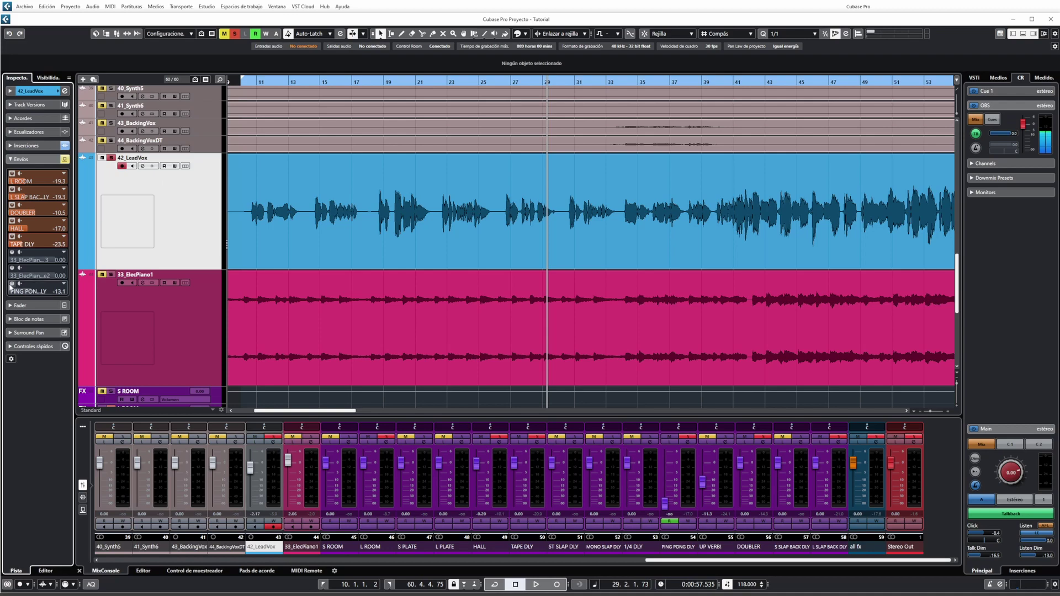
{"action": "scroll", "coordinate": [603, 210], "scroll_direction": "down", "scroll_amount": 8}
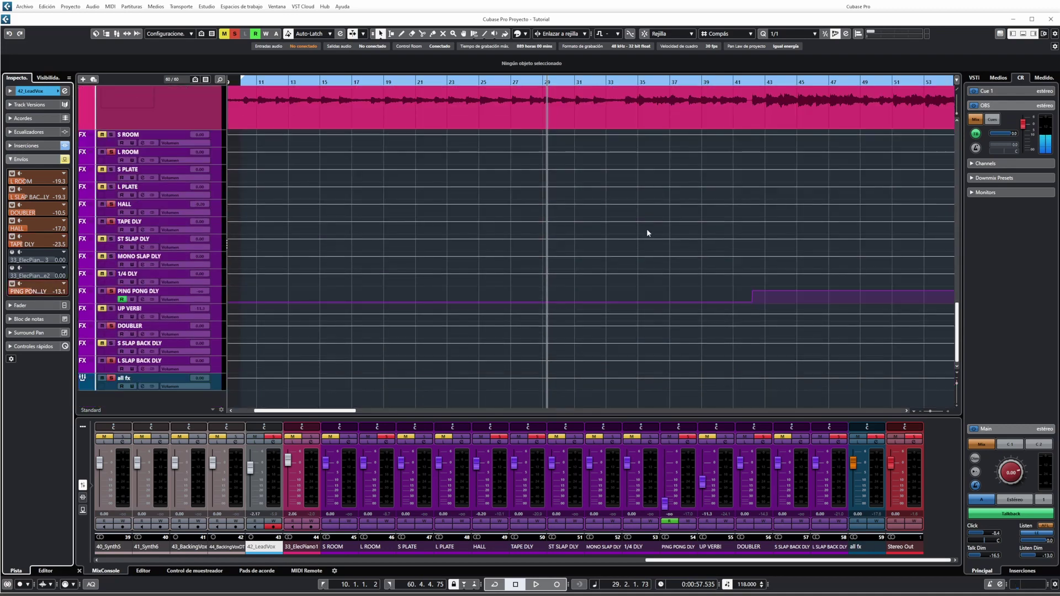
{"action": "key", "text": "g"}
{"action": "key", "text": "g"}
{"action": "scroll", "coordinate": [515, 293], "scroll_direction": "up", "scroll_amount": 4}
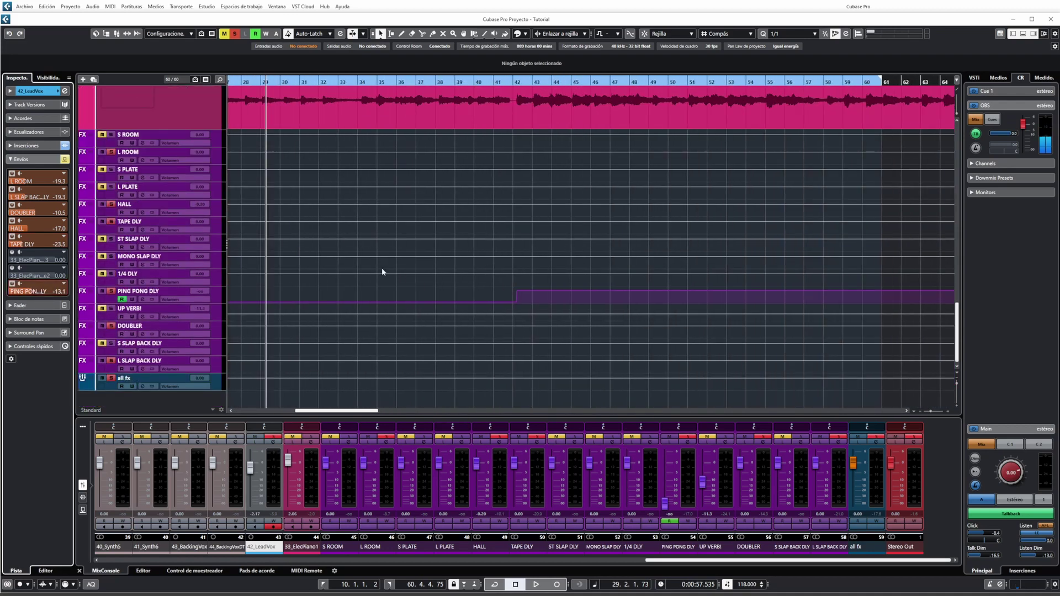
{"action": "scroll", "coordinate": [485, 202], "scroll_direction": "up", "scroll_amount": 4}
{"action": "scroll", "coordinate": [488, 193], "scroll_direction": "down", "scroll_amount": 1}
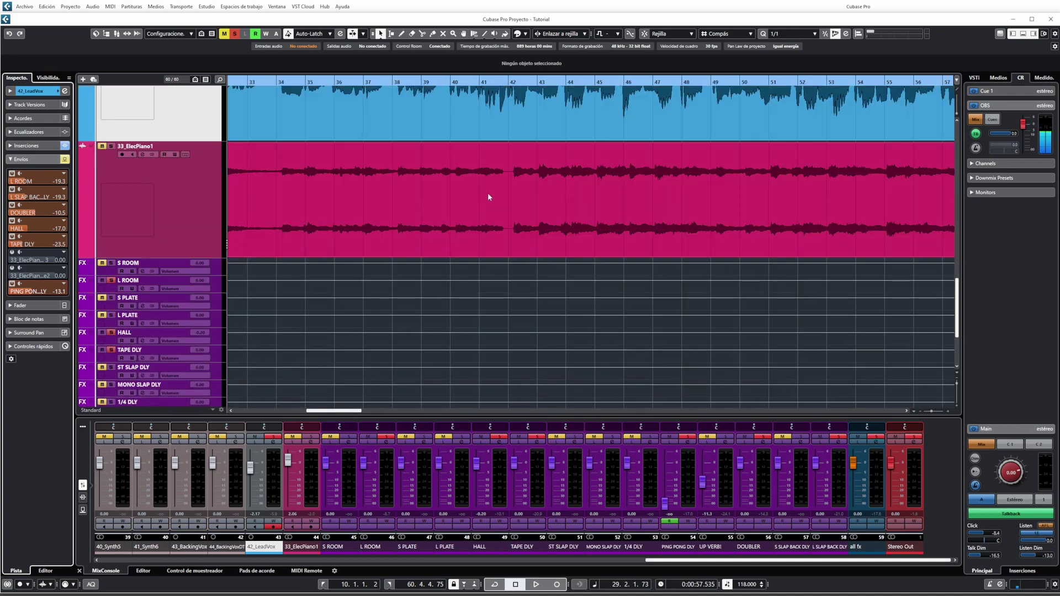
{"action": "scroll", "coordinate": [303, 280], "scroll_direction": "down", "scroll_amount": 3}
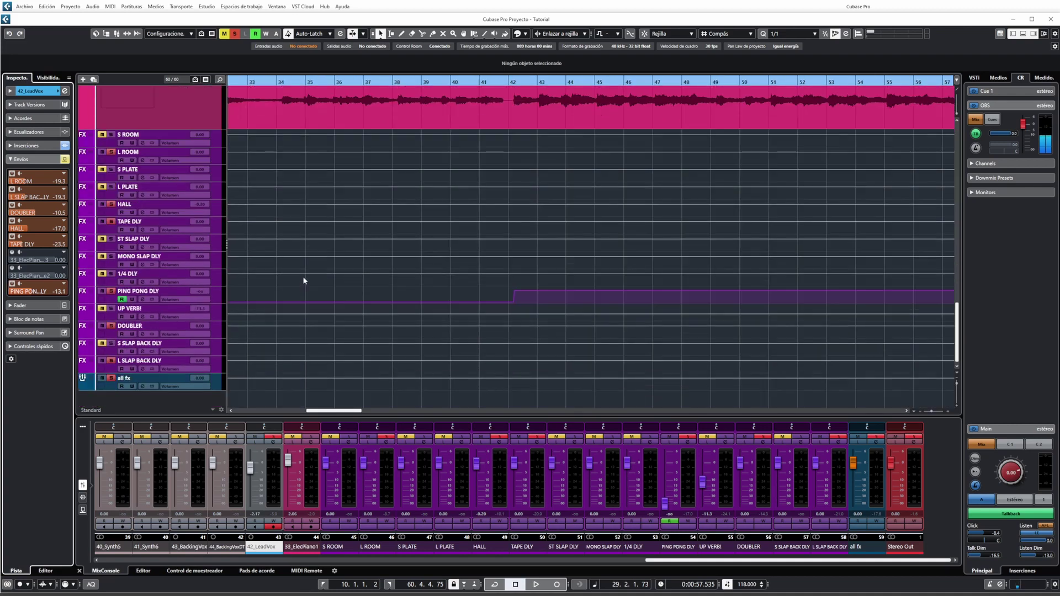
{"action": "left_click", "coordinate": [463, 82]}
{"action": "key", "text": "space"}
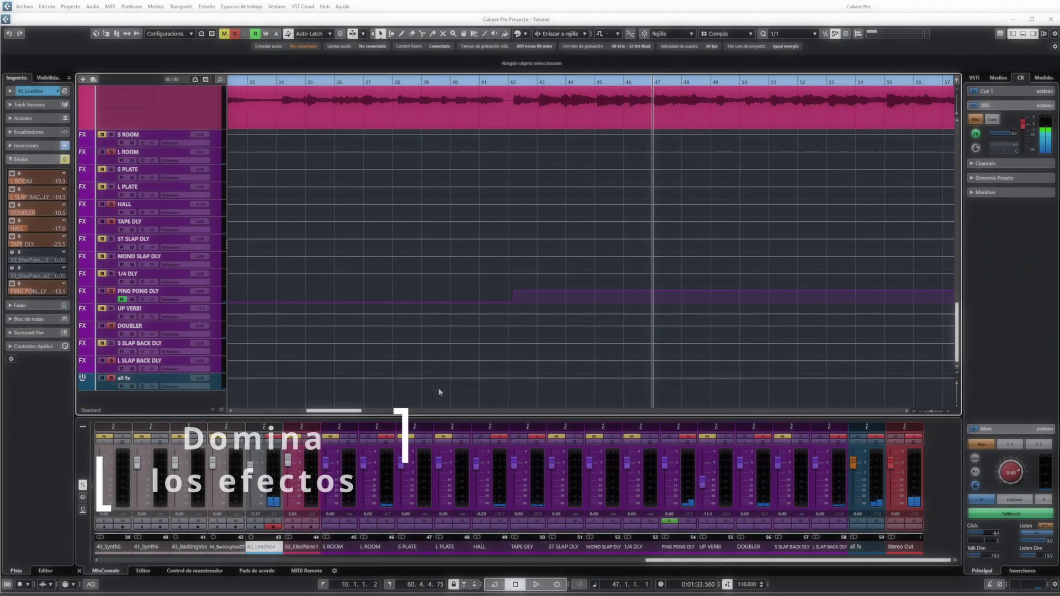
Audition the processed lead vocal together with 33_ElecPiano1, playing from about bar 18
{"action": "key", "text": "ctrl+Down"}
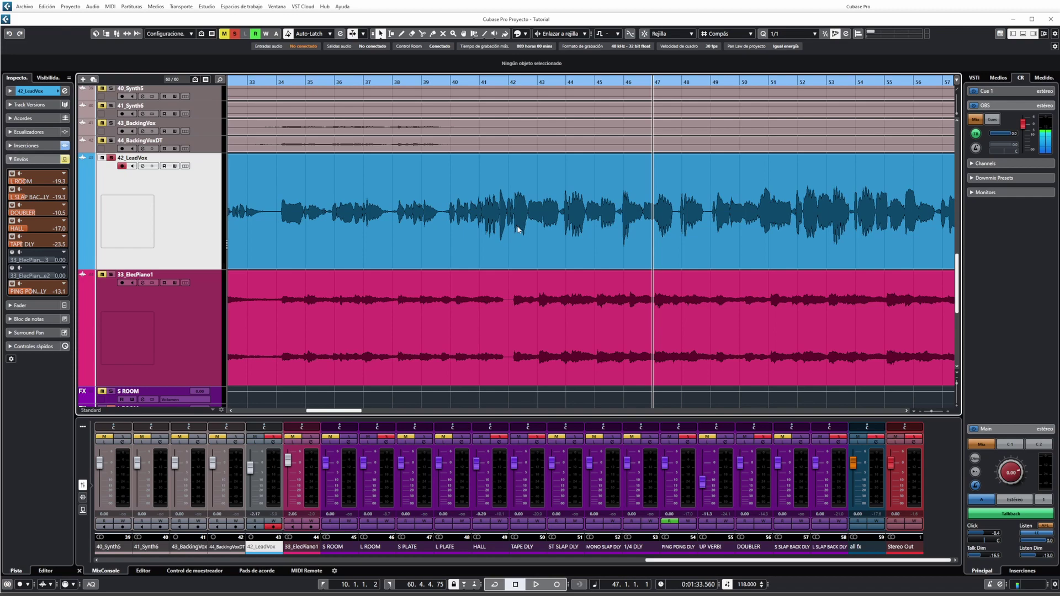
{"action": "scroll", "coordinate": [518, 229], "scroll_direction": "down", "scroll_amount": 2}
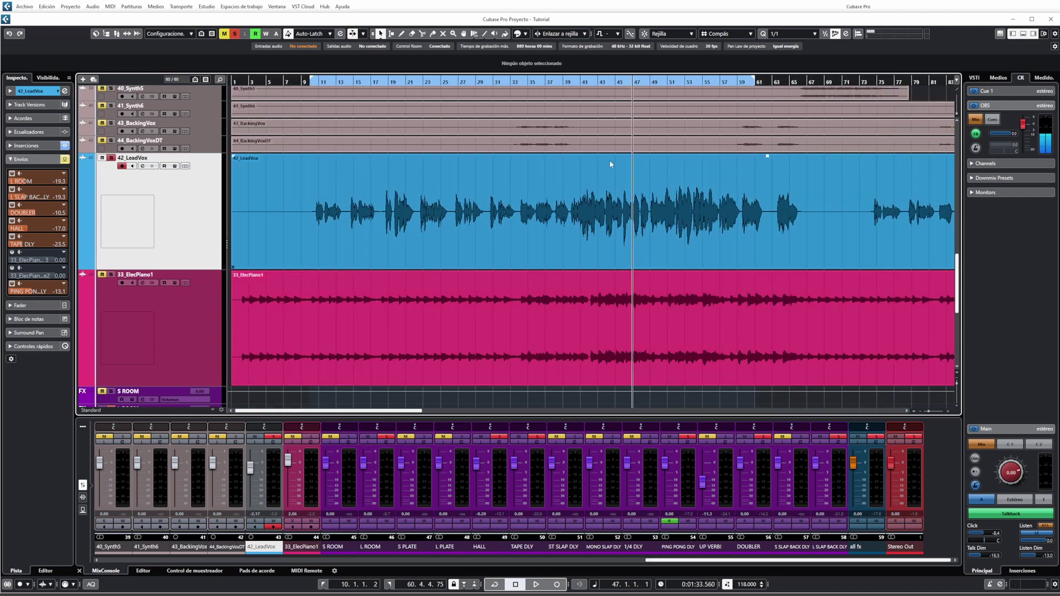
{"action": "left_click", "coordinate": [386, 82]}
{"action": "key", "text": "space"}
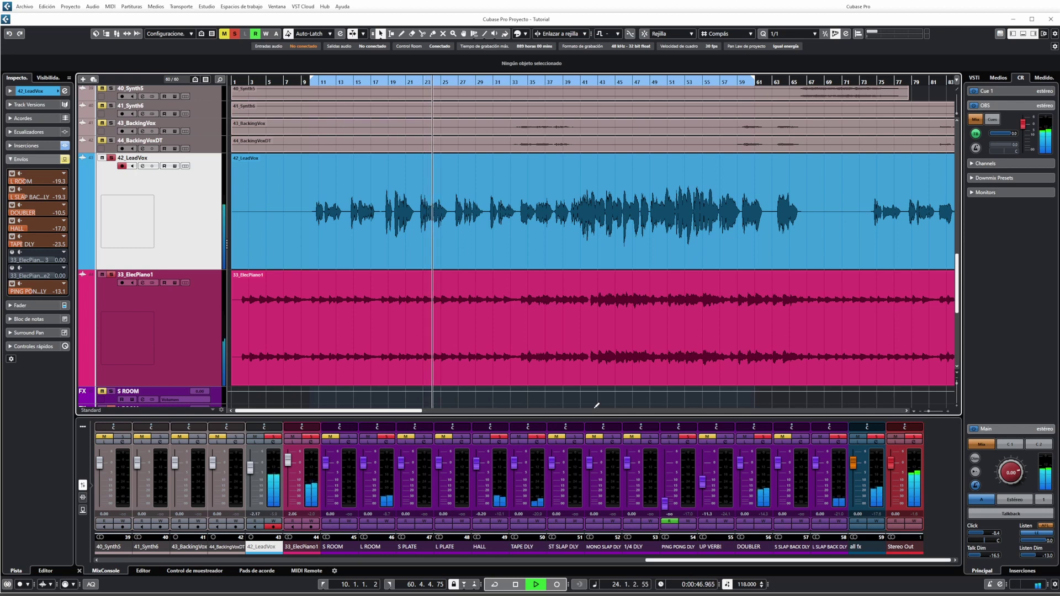
{"action": "key", "text": "space"}
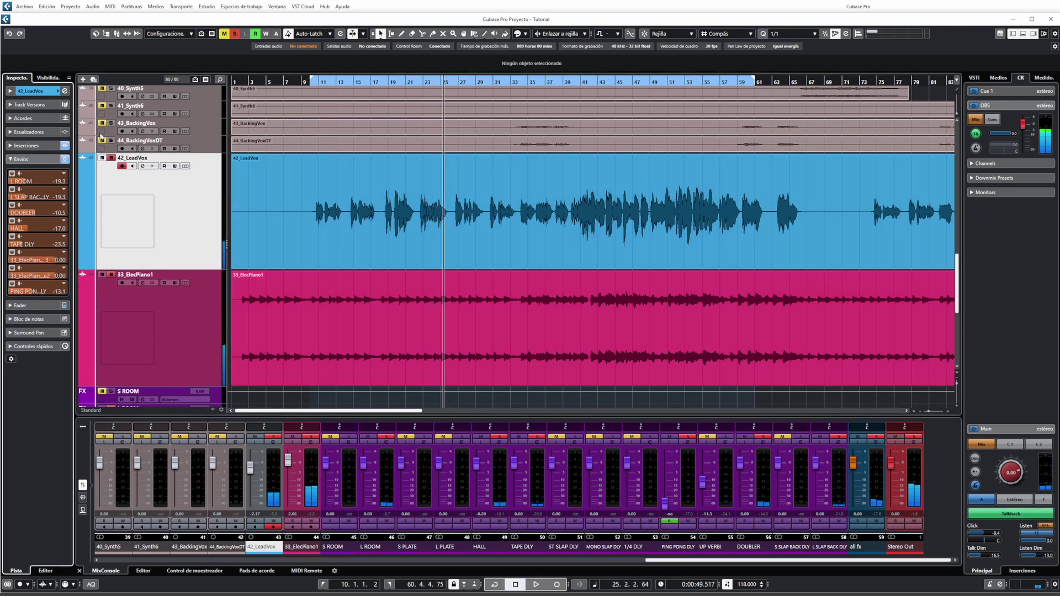
Bypass all inserts and sends on 42_LeadVox, and compare with them reactivated during playback leading to about bar 41
{"action": "left_click", "coordinate": [65, 146]}
{"action": "left_click", "coordinate": [65, 159]}
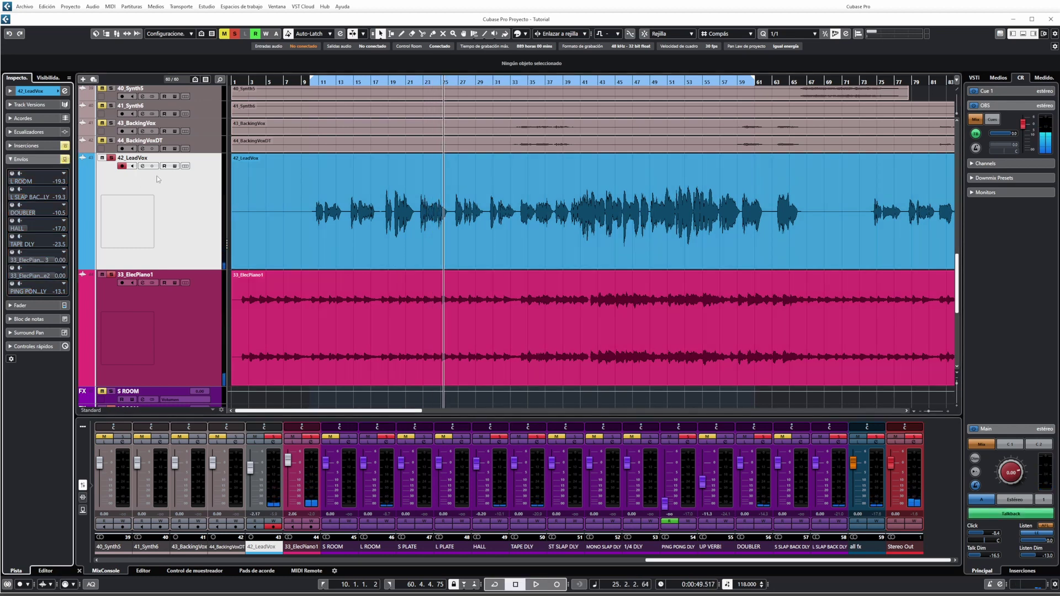
{"action": "key", "text": "h"}
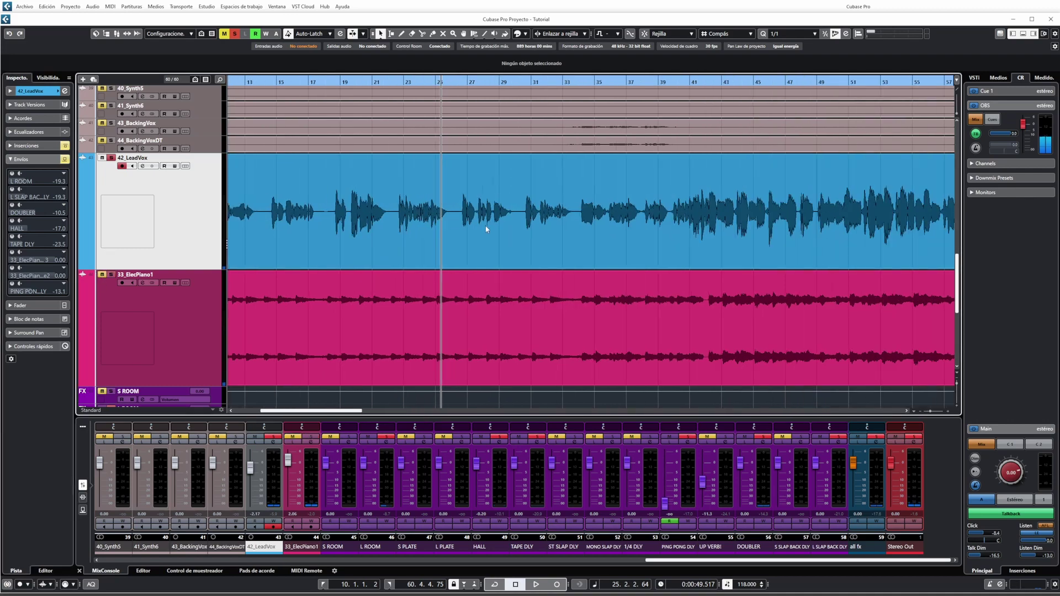
{"action": "key", "text": "h"}
{"action": "double_click", "coordinate": [703, 85]}
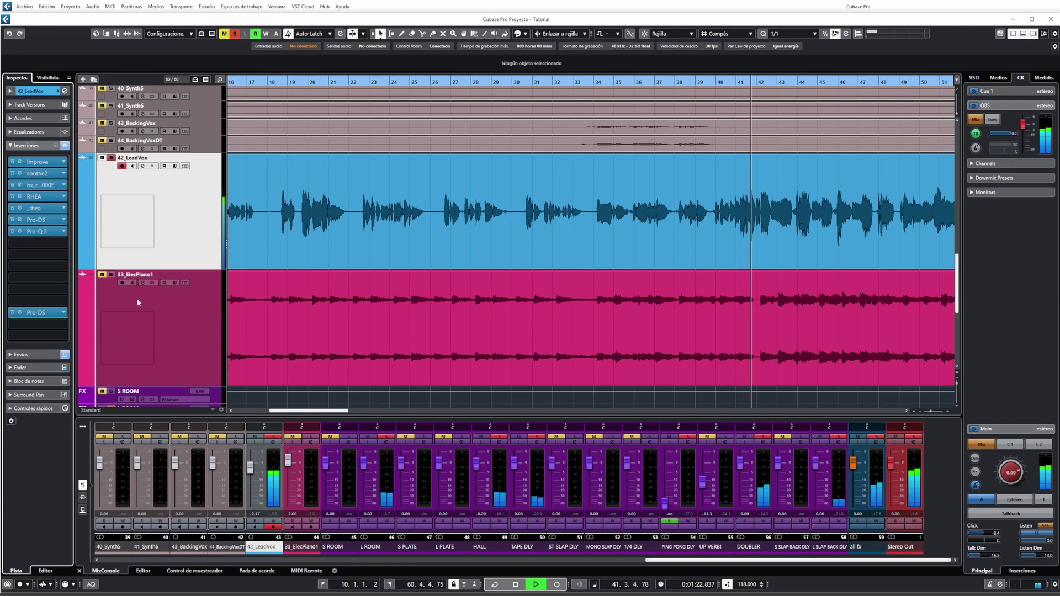
{"action": "key", "text": "space"}
Open the lead vocal's Pro-Q 3 insert and compare its dynamic cut near 500 Hz active and bypassed during looped playback
{"action": "left_click", "coordinate": [33, 231]}
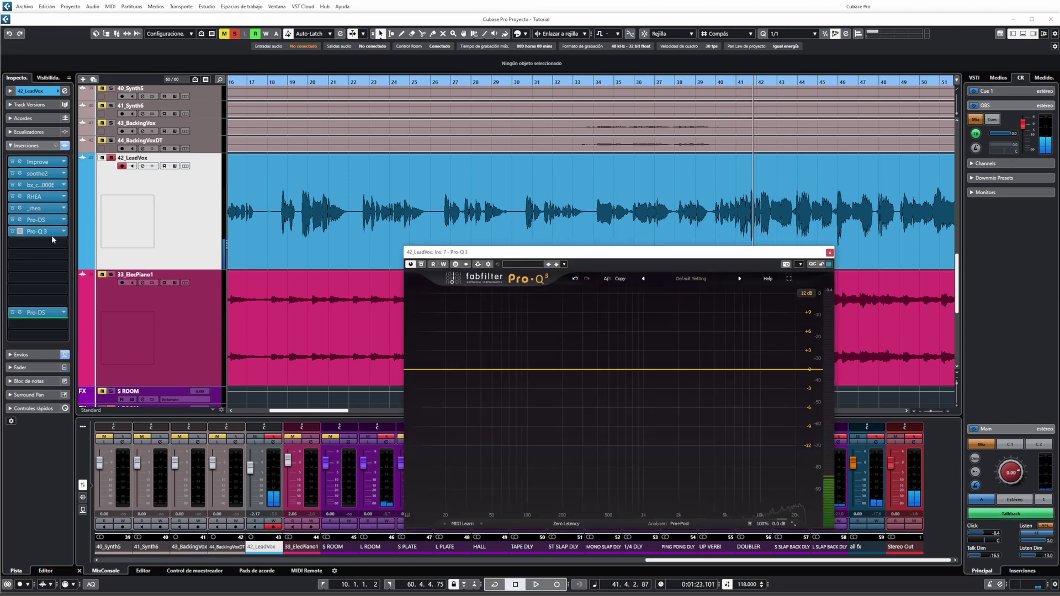
{"action": "key", "text": "space"}
{"action": "left_click", "coordinate": [610, 379]}
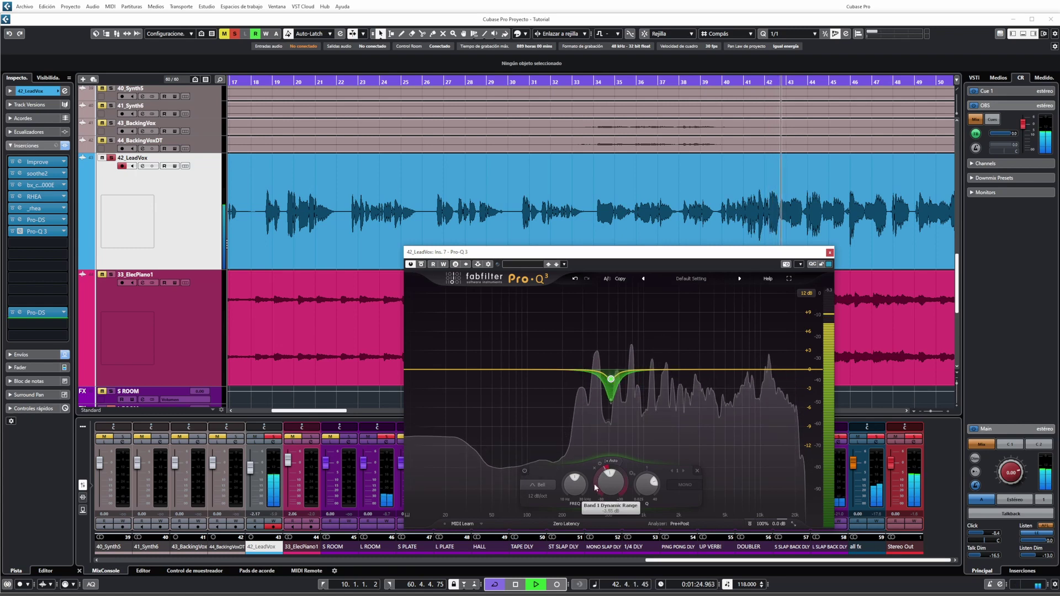
{"action": "left_click_drag", "start_coordinate": [719, 81], "coordinate": [747, 90]}
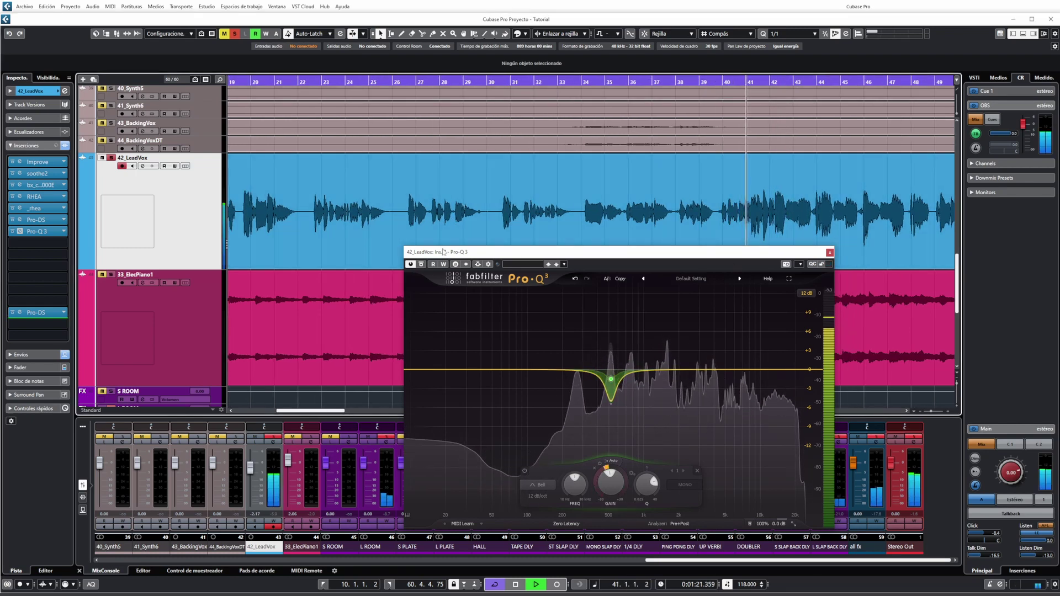
{"action": "left_click", "coordinate": [422, 264]}
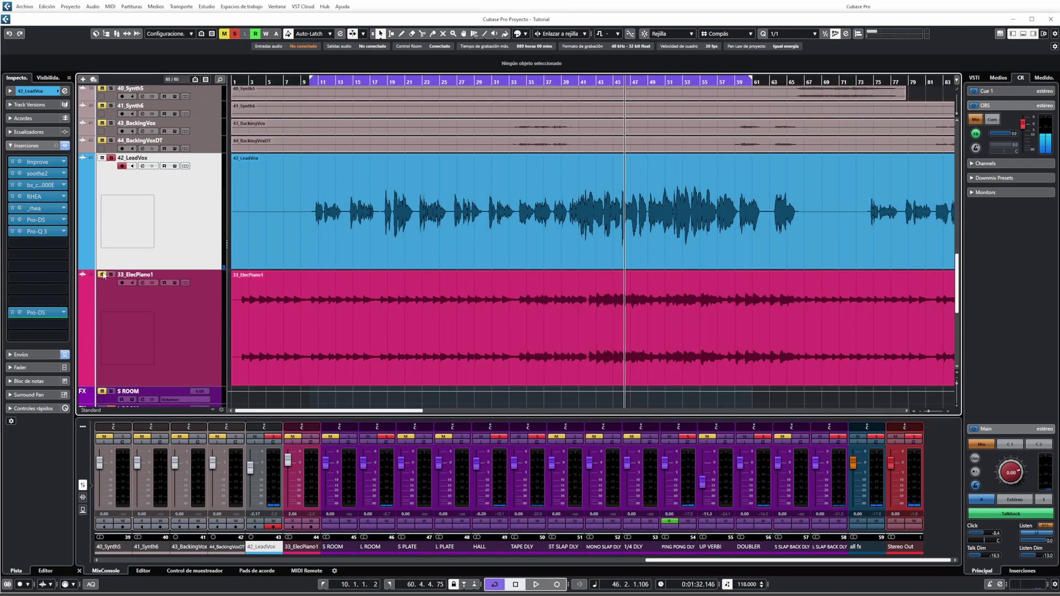
Make 33_ElecPiano1 audible alongside the lead vocal and audition both tracks from about bar 46
{"action": "left_click", "coordinate": [101, 275]}
{"action": "key", "text": "space"}
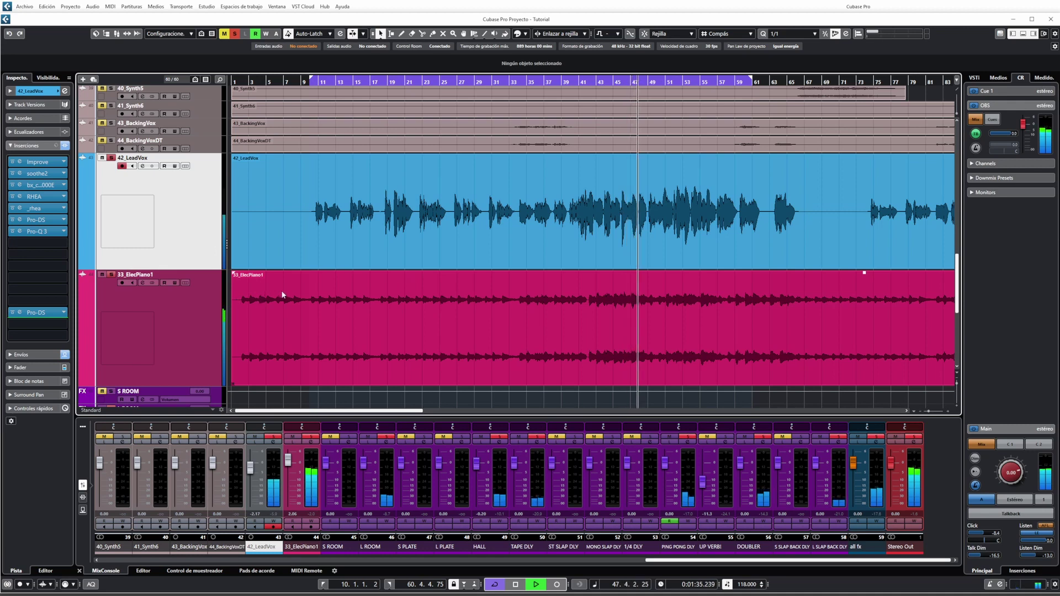
{"action": "key", "text": "space"}
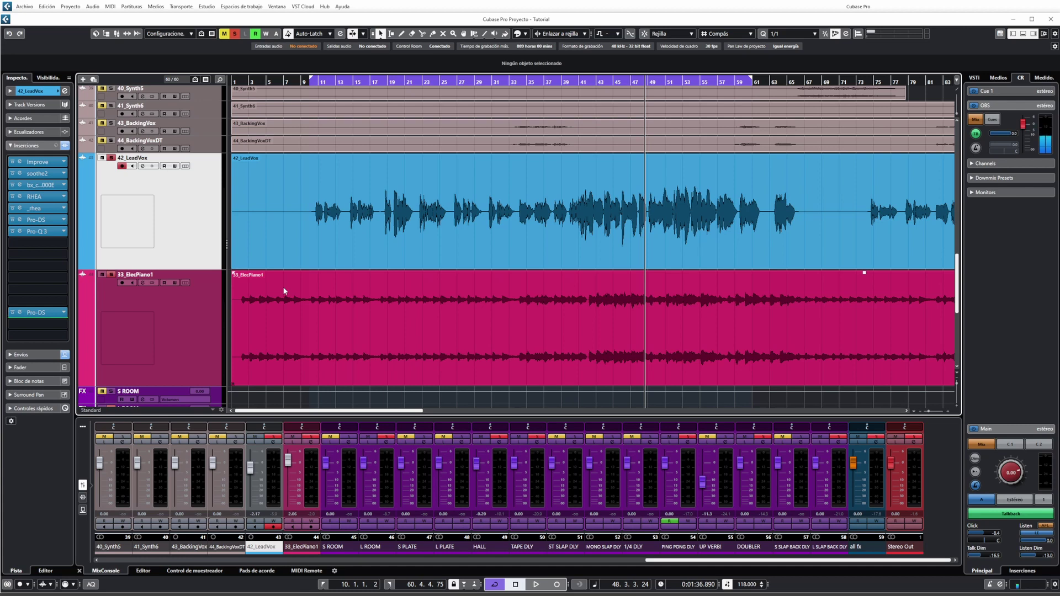
Select 33_ElecPiano1, activate and open its VintageCompressor insert, and move the plug-in window over the mixer channels
{"action": "left_click", "coordinate": [189, 319]}
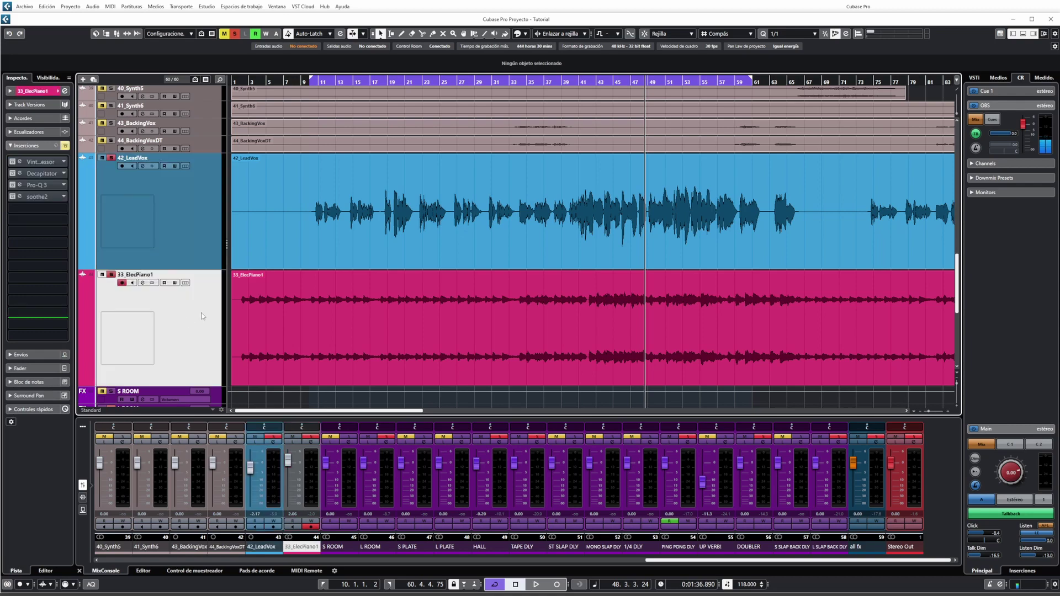
{"action": "left_click", "coordinate": [26, 165]}
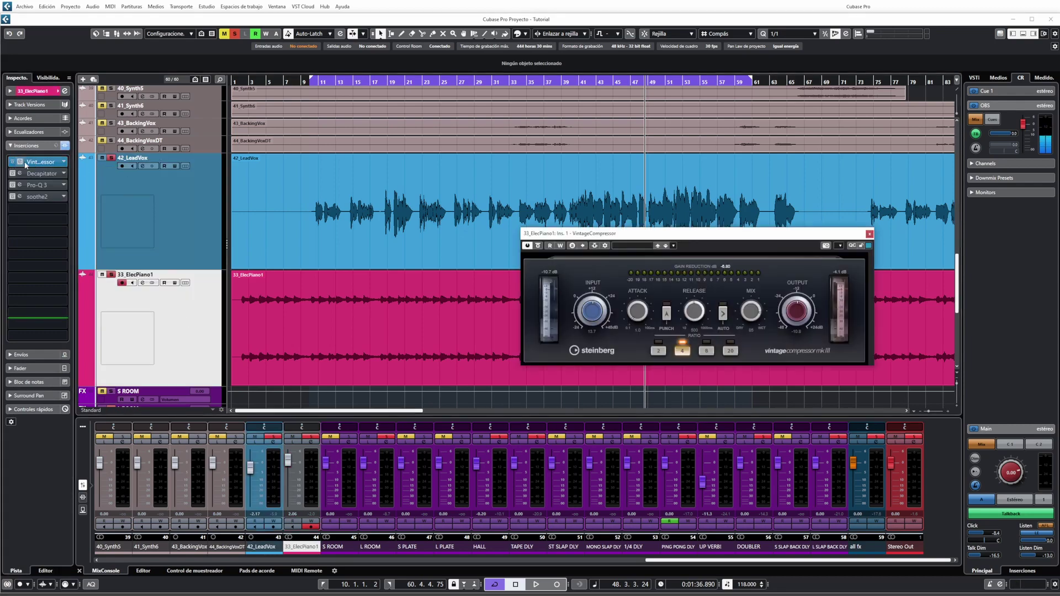
{"action": "left_click_drag", "start_coordinate": [607, 233], "coordinate": [365, 423]}
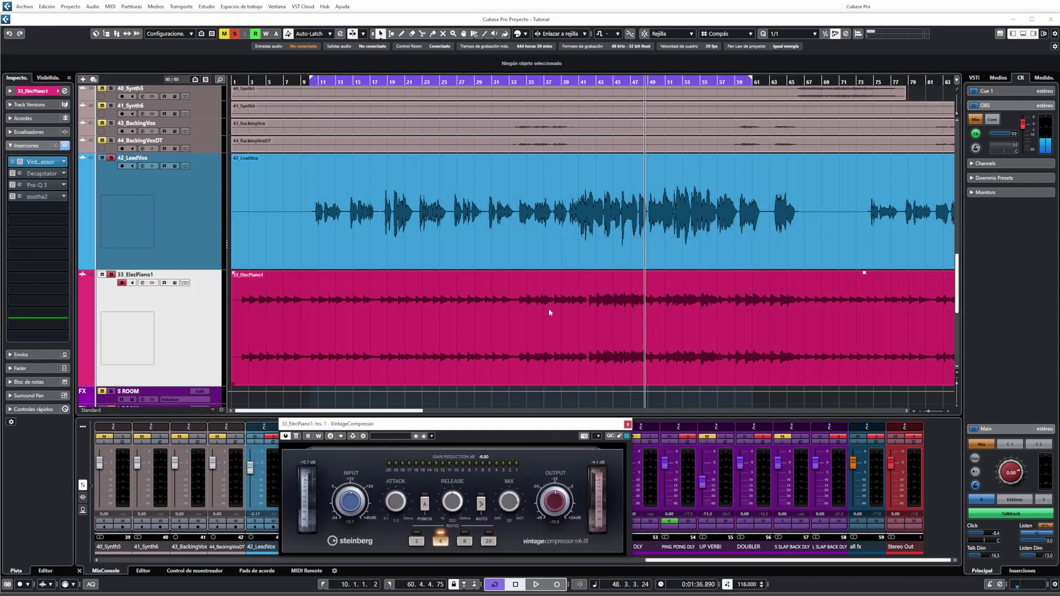
Audition the compressed electric piano with the lead vocal in the quiet verse, playing from about bar 10
{"action": "scroll", "coordinate": [263, 317], "scroll_direction": "down", "scroll_amount": 5}
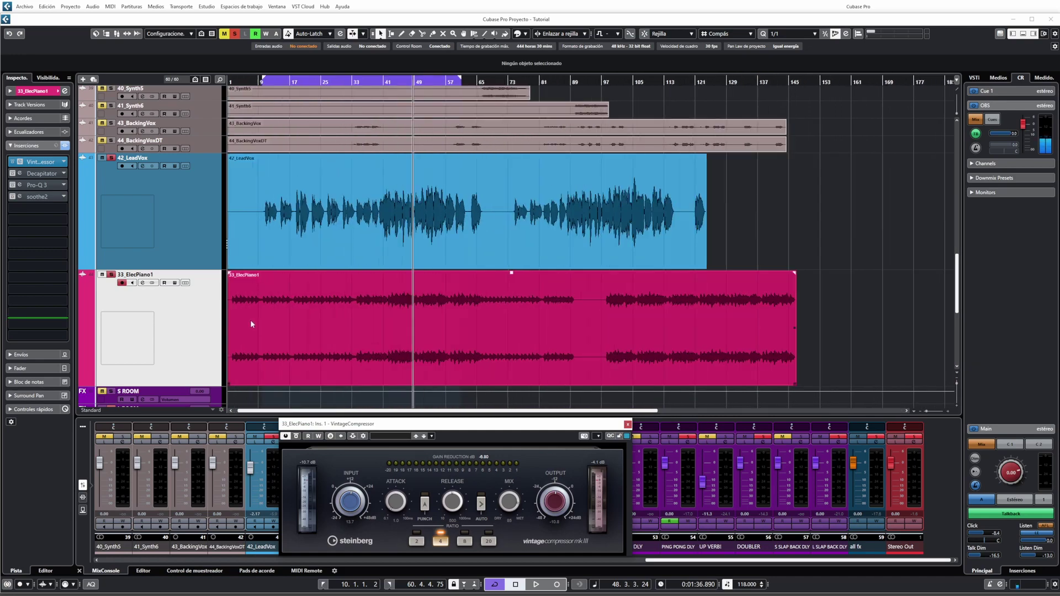
{"action": "scroll", "coordinate": [254, 322], "scroll_direction": "up", "scroll_amount": 5}
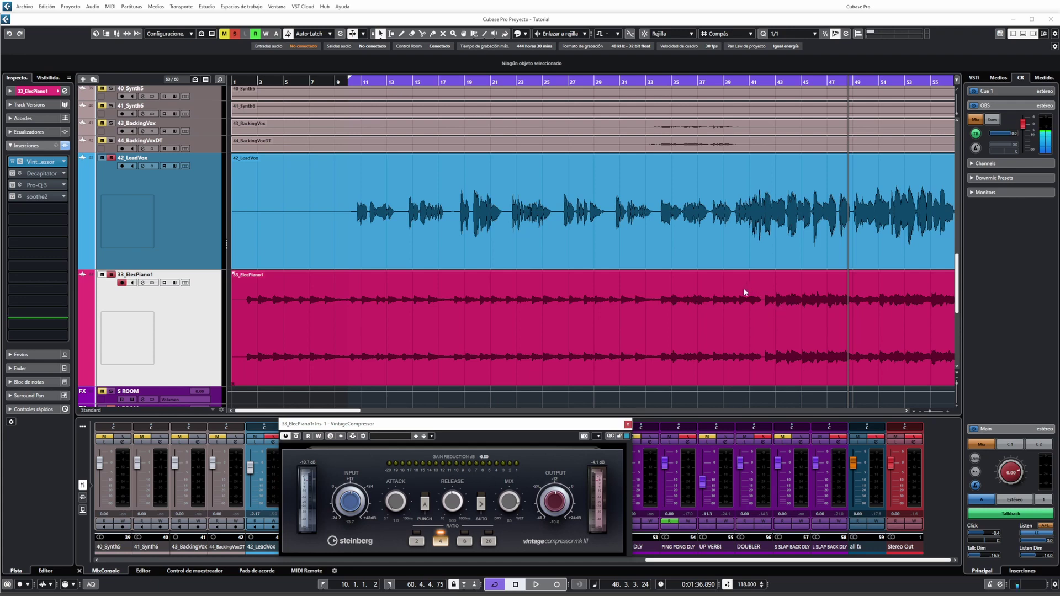
{"action": "left_click", "coordinate": [355, 82]}
{"action": "key", "text": "space"}
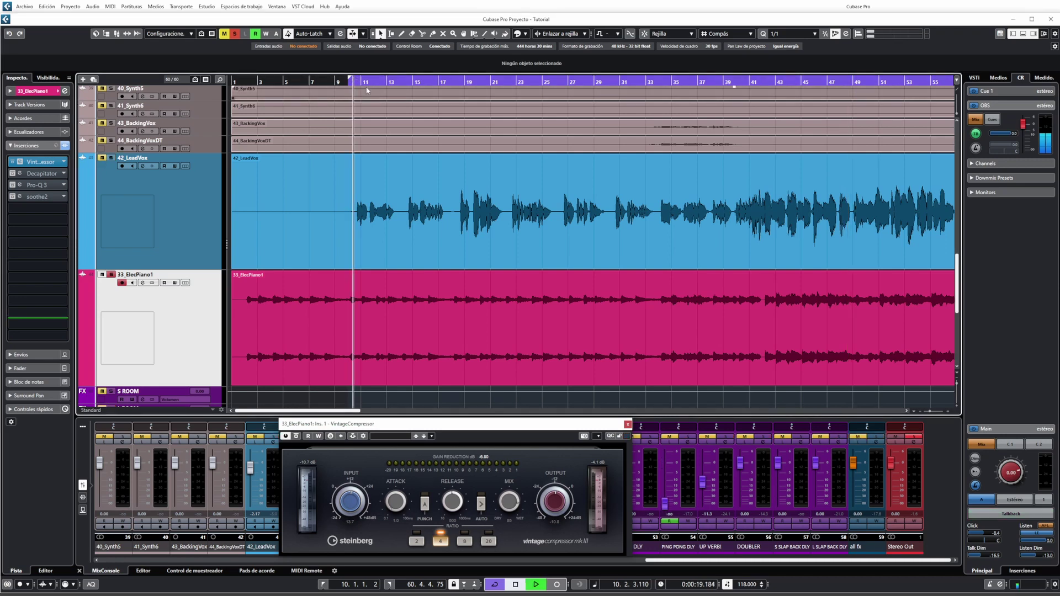
{"action": "left_click", "coordinate": [111, 158]}
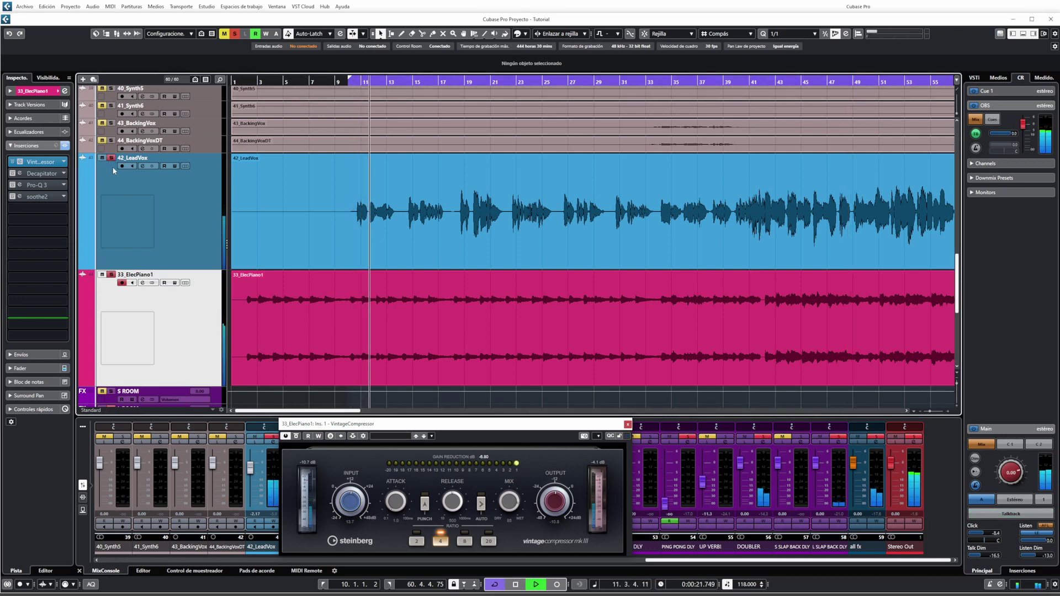
{"action": "key", "text": "space"}
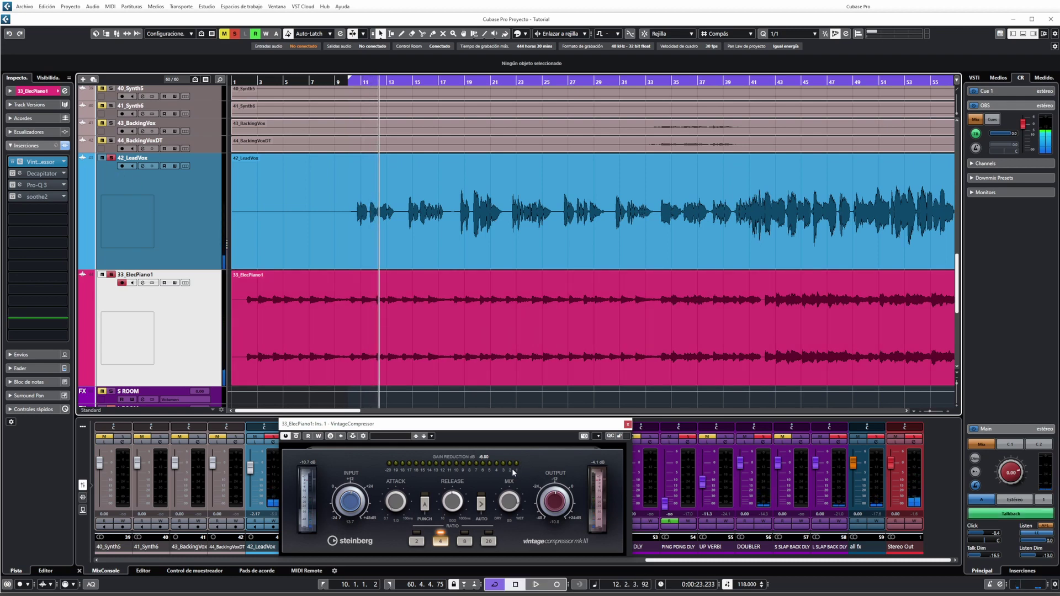
Audition the louder section from about bar 41 and examine the VintageCompressor's gain reduction on the electric piano
{"action": "left_click", "coordinate": [829, 321]}
{"action": "left_click", "coordinate": [761, 83]}
{"action": "key", "text": "space"}
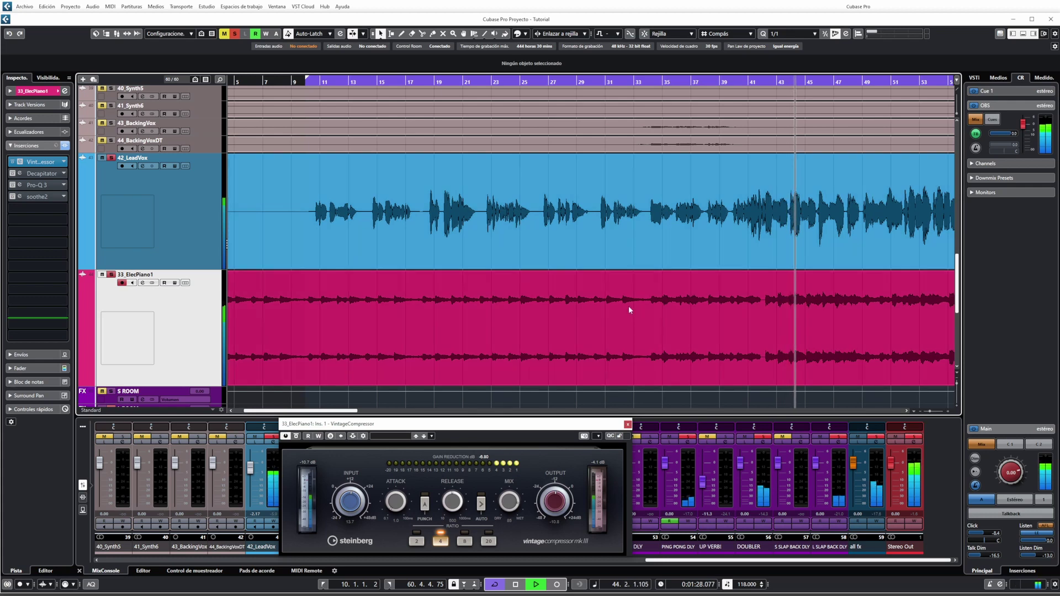
{"action": "key", "text": "space"}
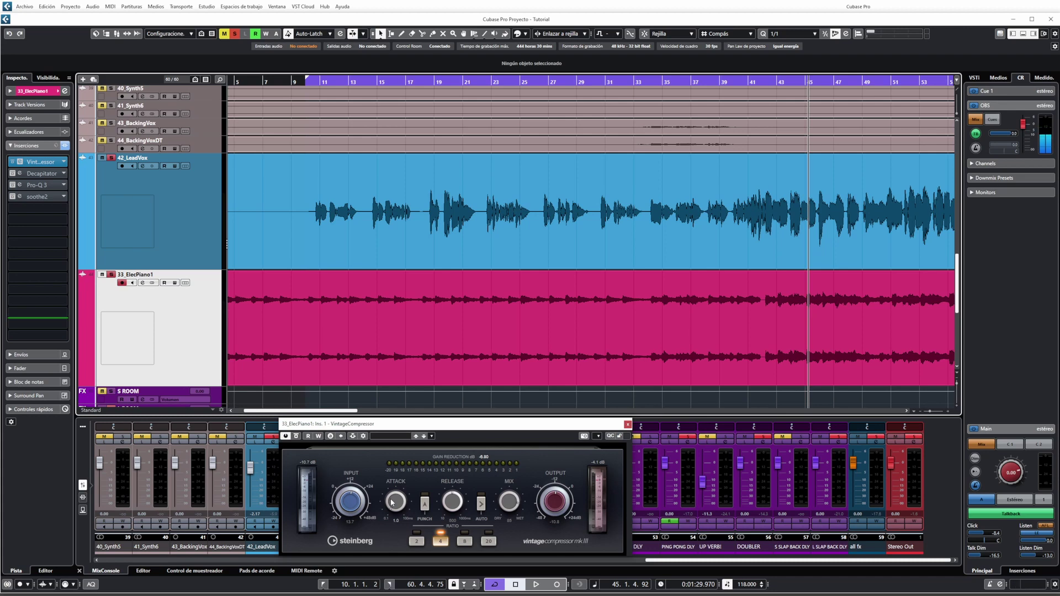
Activate and open the Decapitator on 33_ElecPiano1, and compare it active and bypassed while playing from about bar 12
{"action": "left_click_drag", "start_coordinate": [338, 81], "coordinate": [335, 96]}
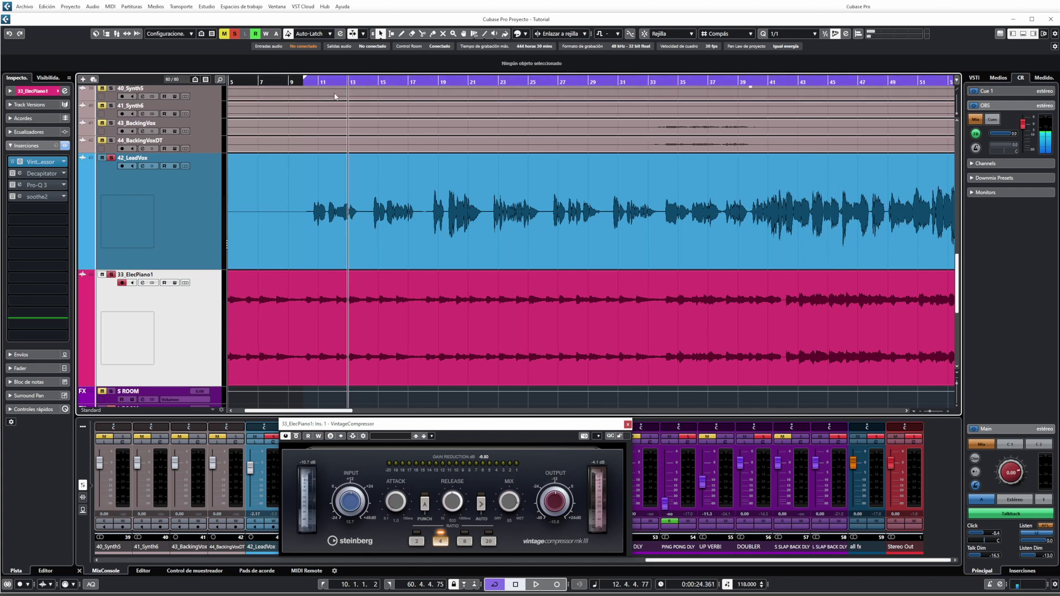
{"action": "left_click", "coordinate": [20, 173]}
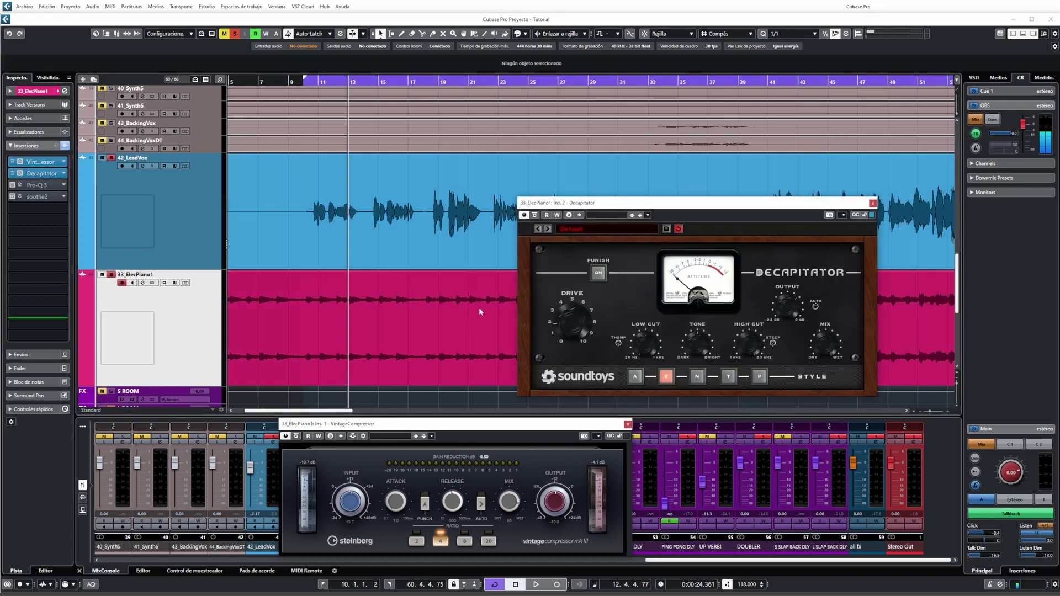
{"action": "key", "text": "space"}
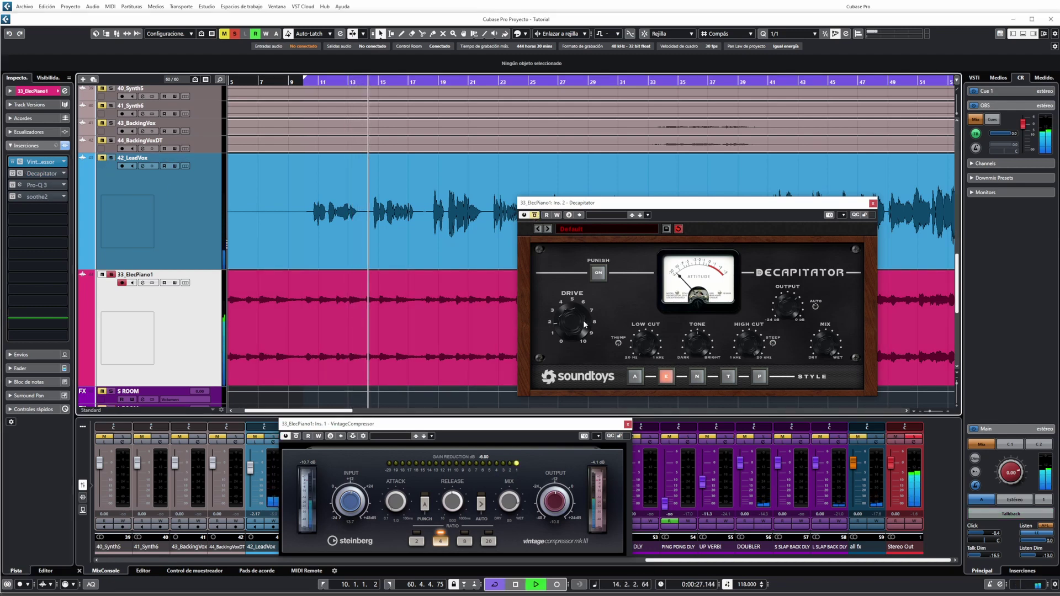
{"action": "left_click", "coordinate": [535, 215]}
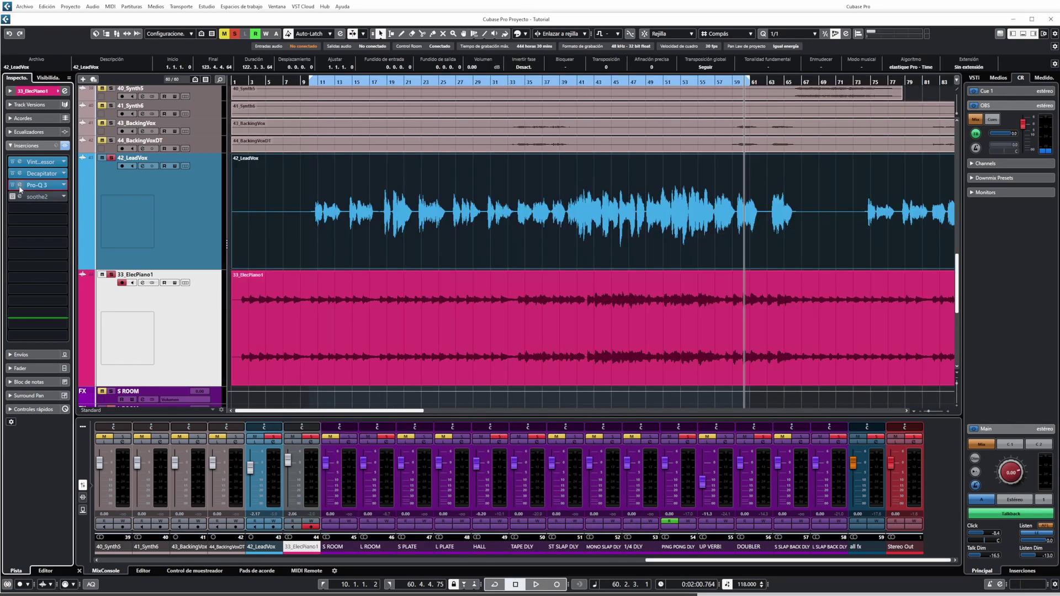
Activate Pro-Q 3 on 33_ElecPiano1 and audition its lowest-frequency cut in solo, playing from about bar 22
{"action": "left_click", "coordinate": [19, 186]}
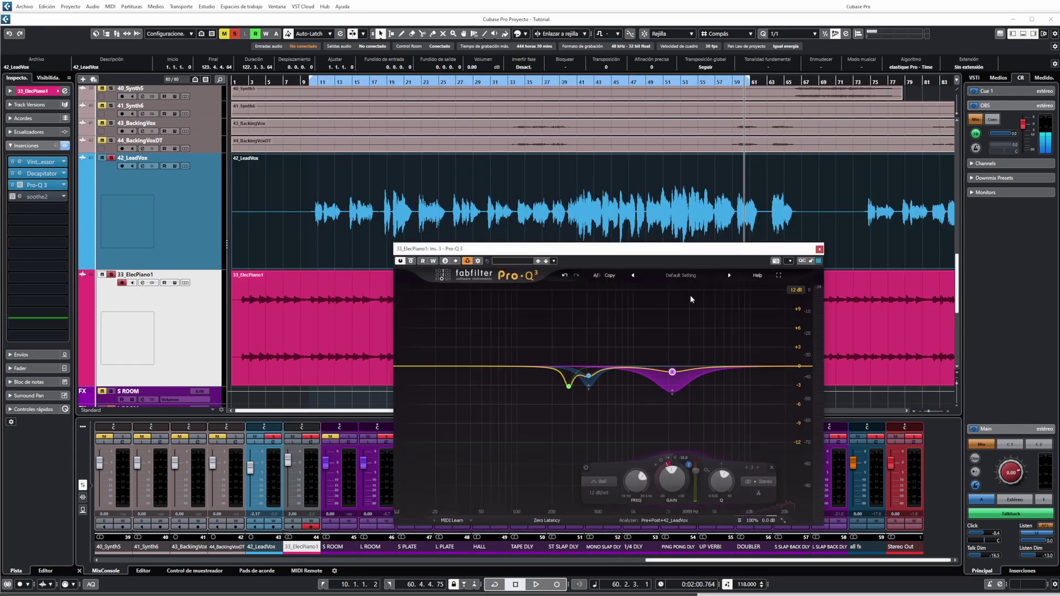
{"action": "left_click_drag", "start_coordinate": [549, 258], "coordinate": [537, 228]}
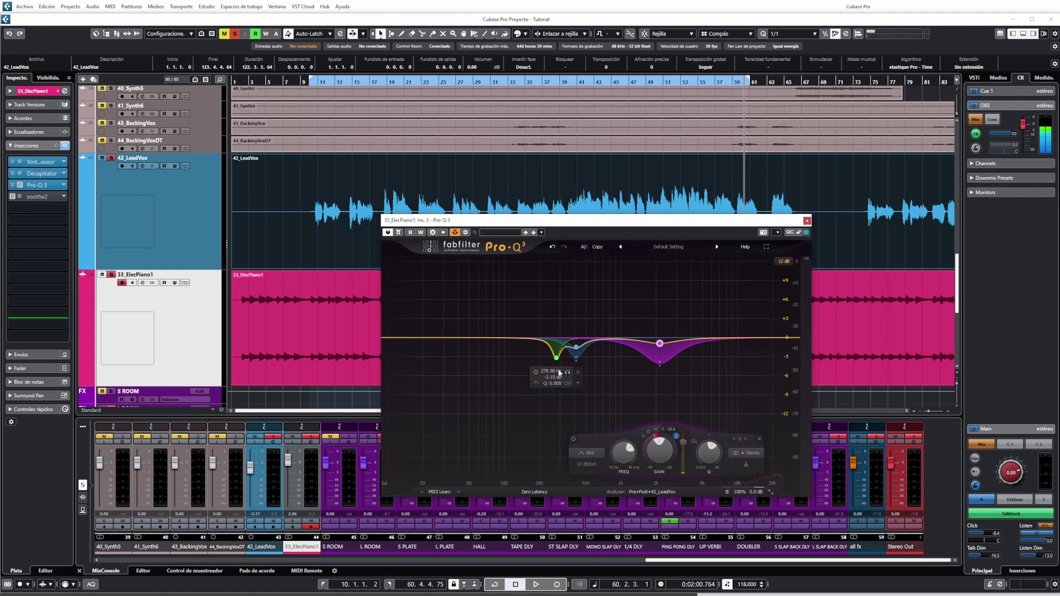
{"action": "left_click", "coordinate": [418, 81]}
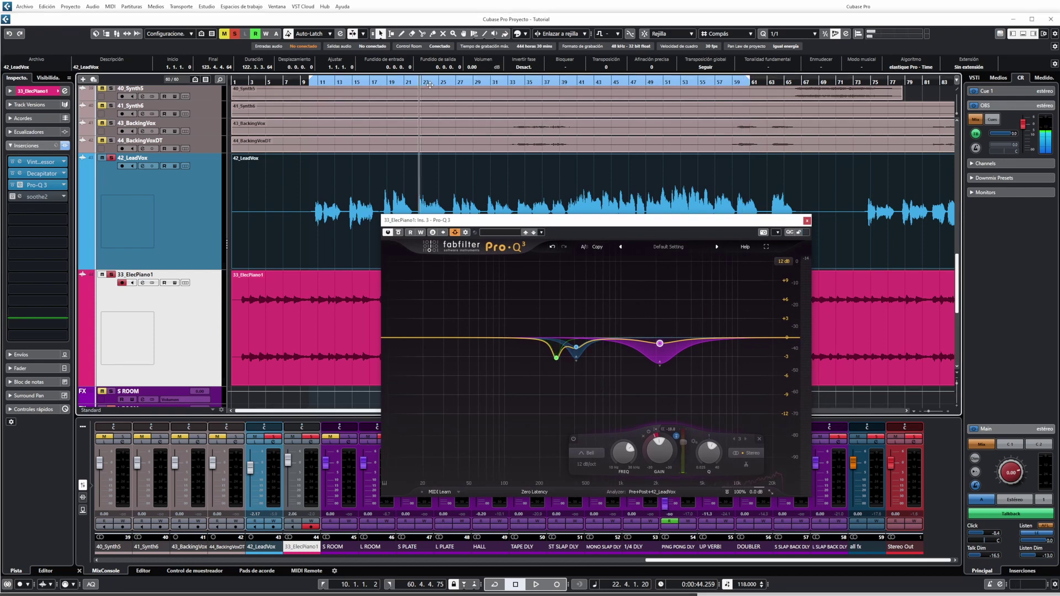
{"action": "mouse_move", "coordinate": [557, 356]}
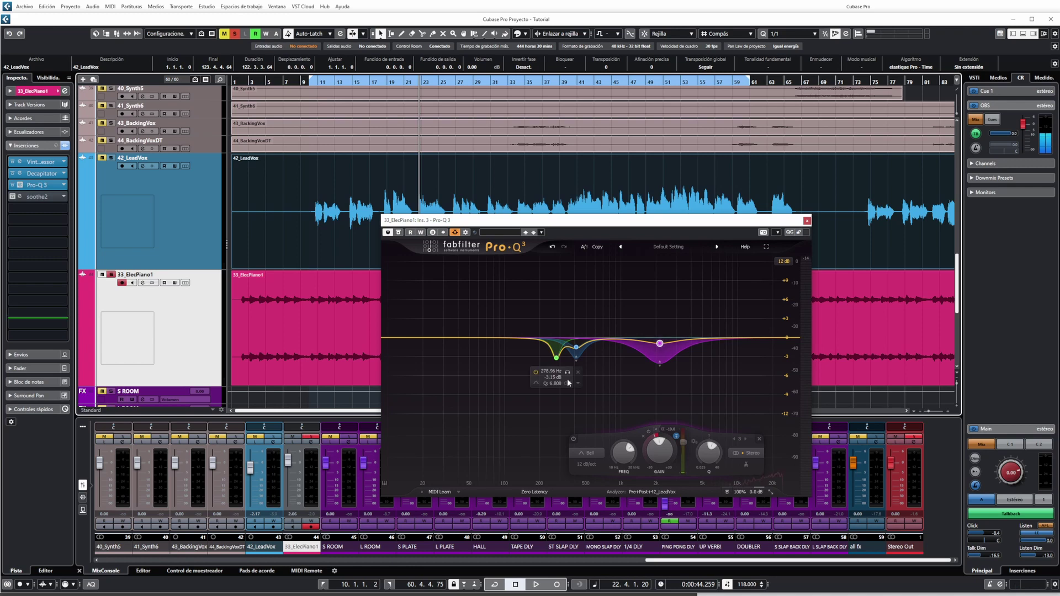
{"action": "key", "text": "space"}
{"action": "left_click", "coordinate": [568, 377]}
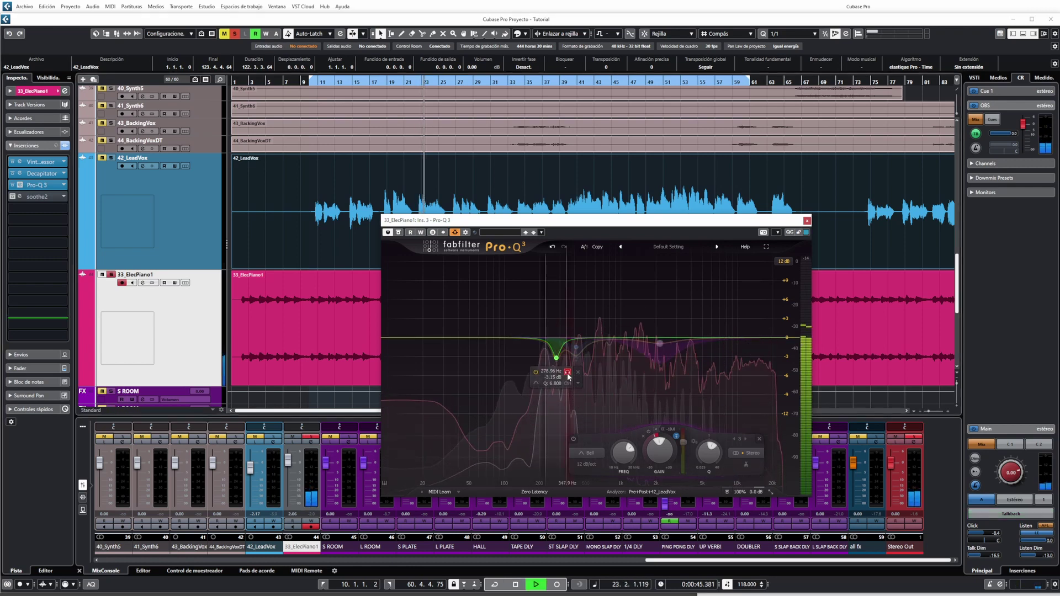
{"action": "key", "text": "space"}
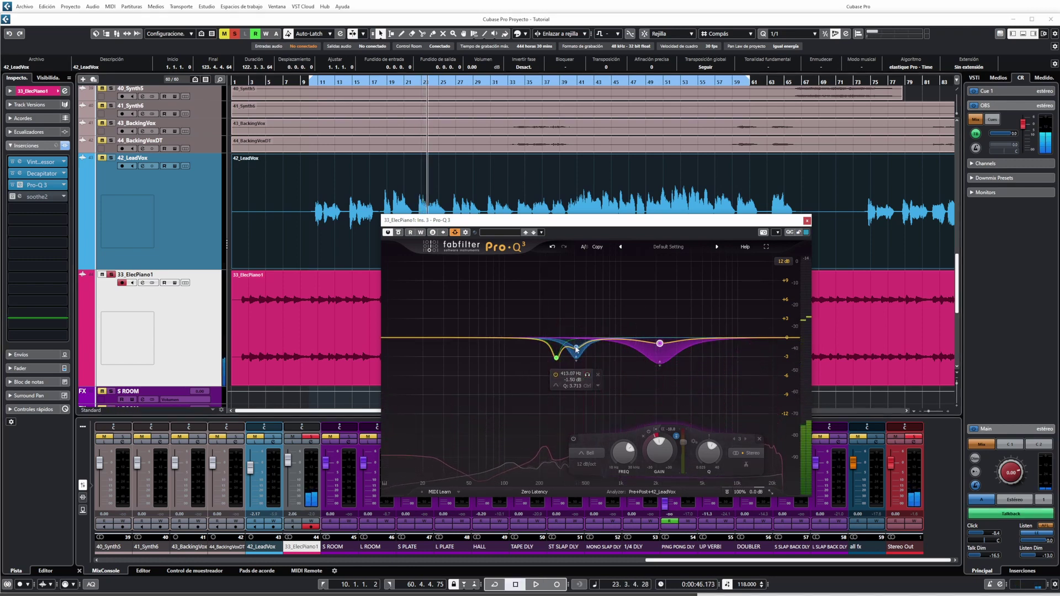
Audition Pro-Q 3's second band in solo during playback and shift its frequency to about 434 Hz
{"action": "left_click", "coordinate": [576, 348]}
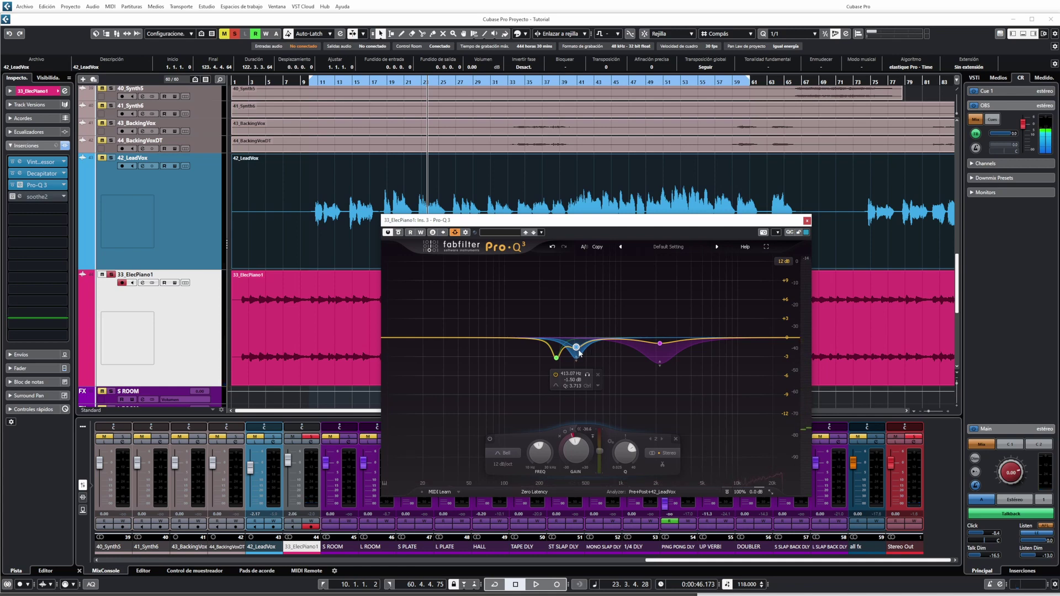
{"action": "key", "text": "space"}
{"action": "left_click", "coordinate": [587, 374]}
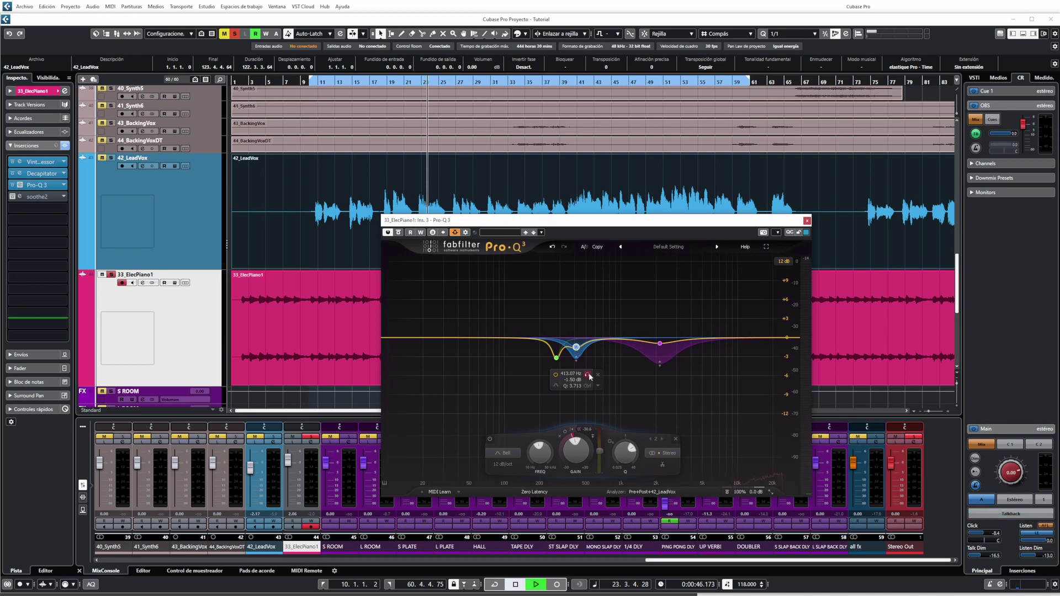
{"action": "left_click_drag", "start_coordinate": [588, 377], "coordinate": [594, 377]}
{"action": "key", "text": "space"}
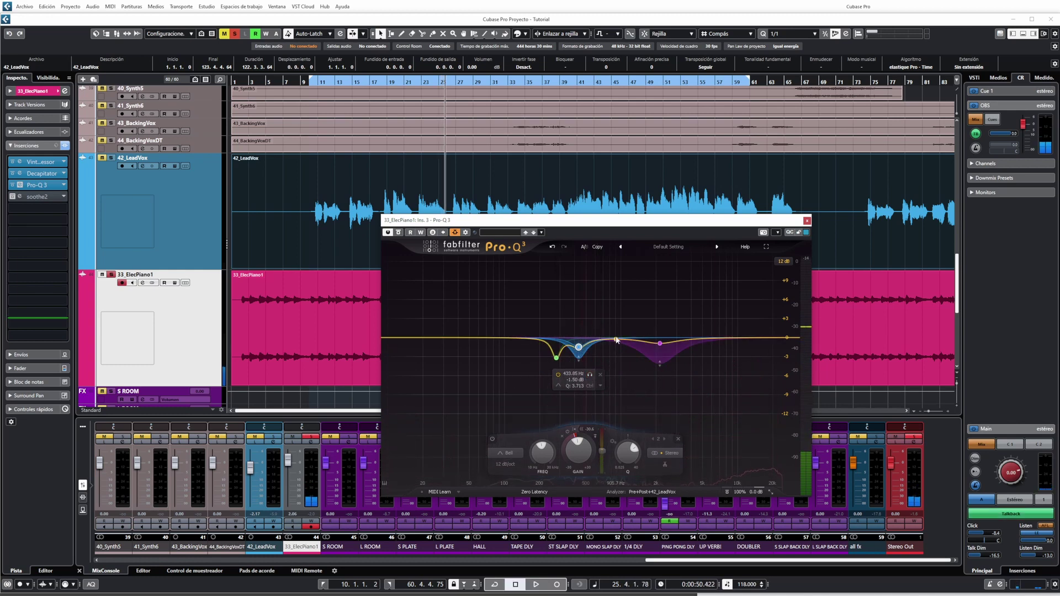
Examine Pro-Q 3's dynamic band 3 alongside the sends of 42_LeadVox, auditioning the electric piano with the vocal
{"action": "left_click", "coordinate": [661, 345]}
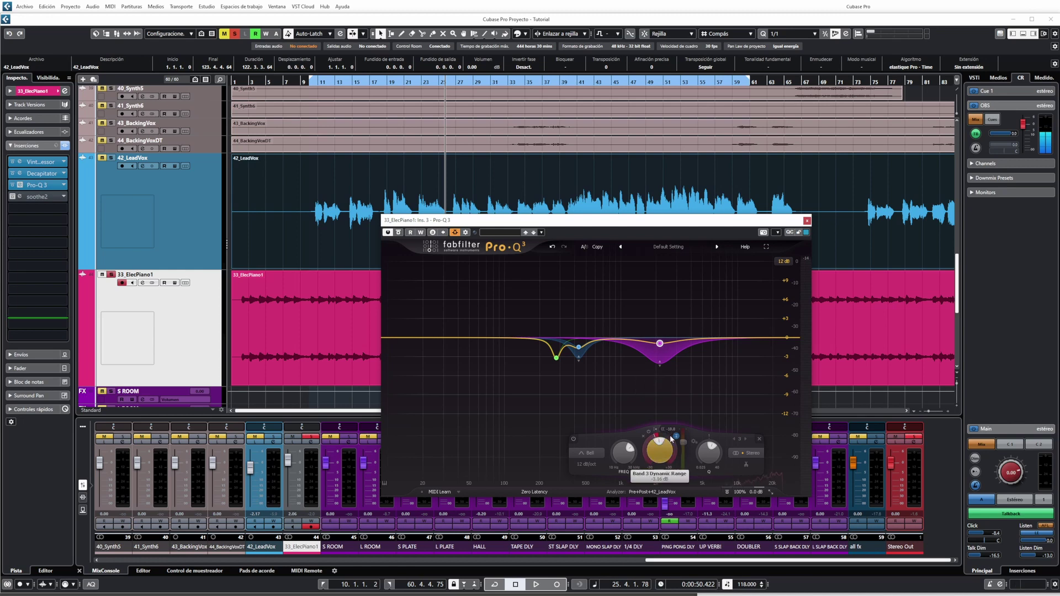
{"action": "left_click", "coordinate": [180, 226]}
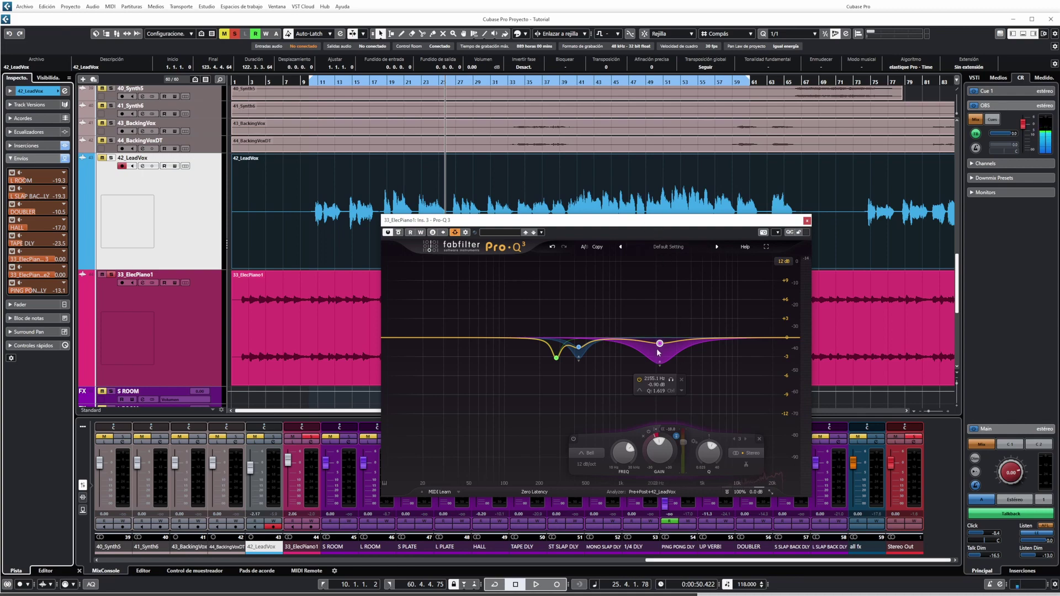
{"action": "left_click_drag", "start_coordinate": [779, 221], "coordinate": [808, 288]}
{"action": "key", "text": "space"}
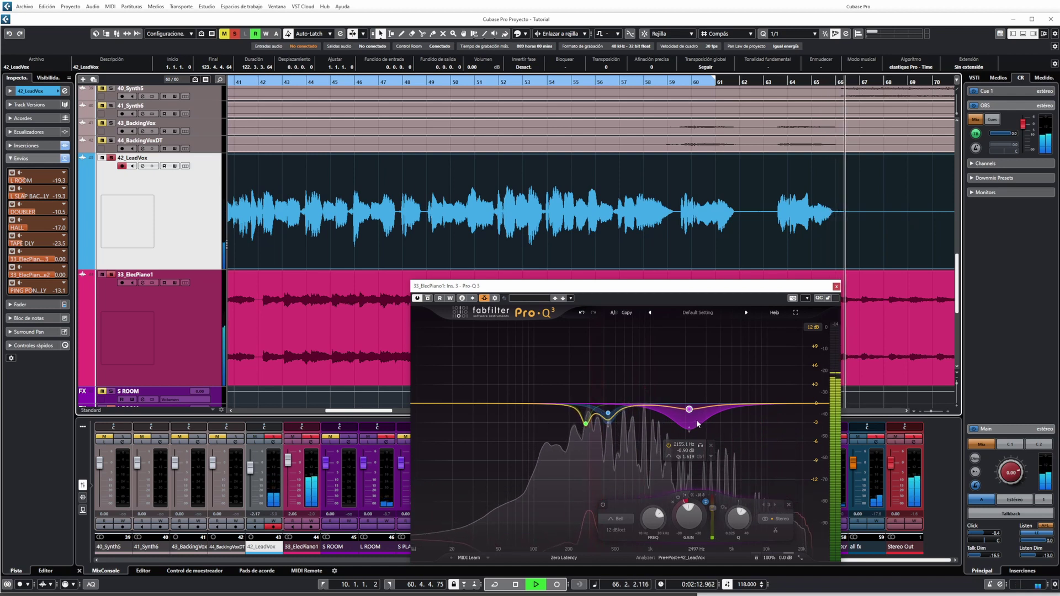
{"action": "key", "text": "space"}
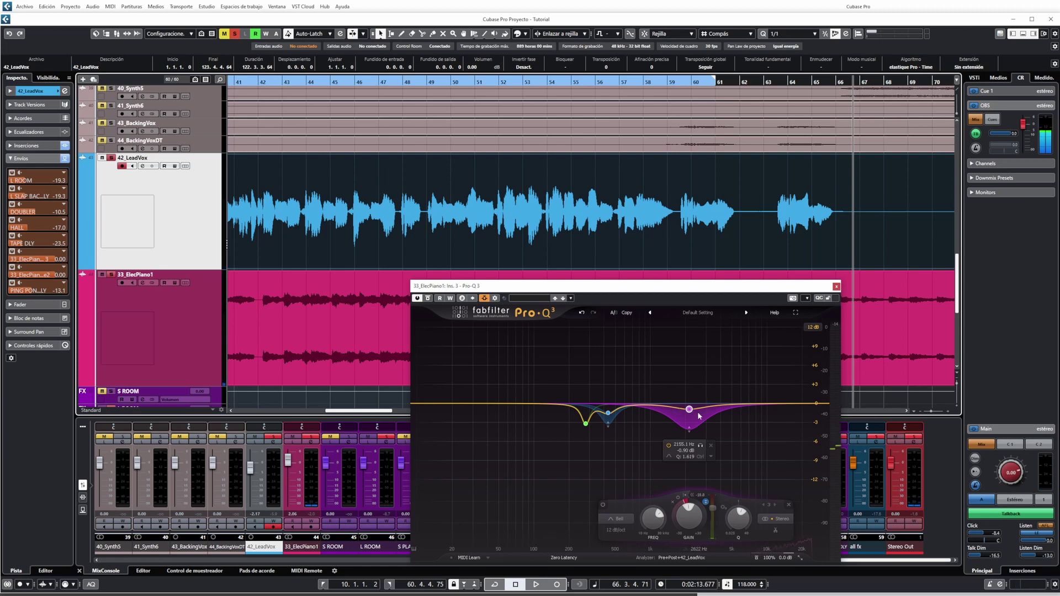
{"action": "key", "text": "KP_0"}
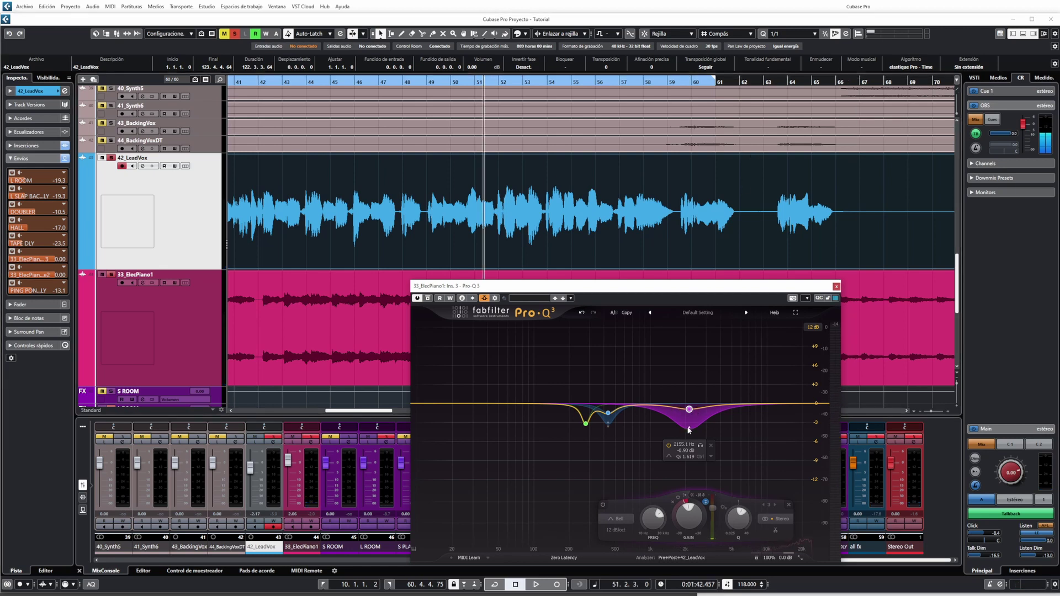
Deepen band 3's dynamic range in Pro-Q 3 and adjust its threshold while playing from around bar 49
{"action": "left_click_drag", "start_coordinate": [686, 436], "coordinate": [688, 431]}
{"action": "key", "text": "space"}
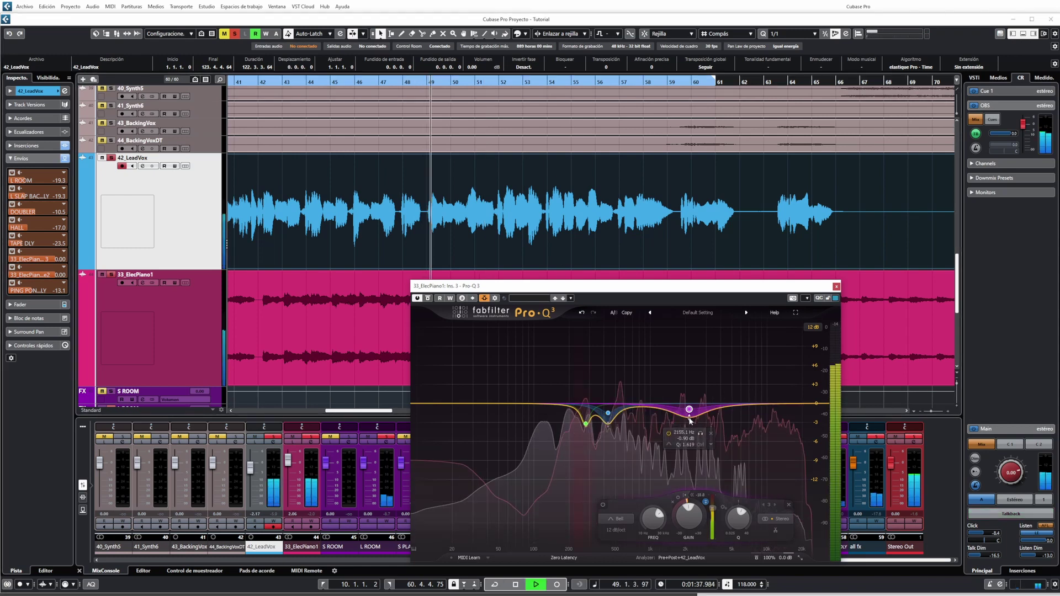
{"action": "left_click_drag", "start_coordinate": [688, 436], "coordinate": [688, 440]}
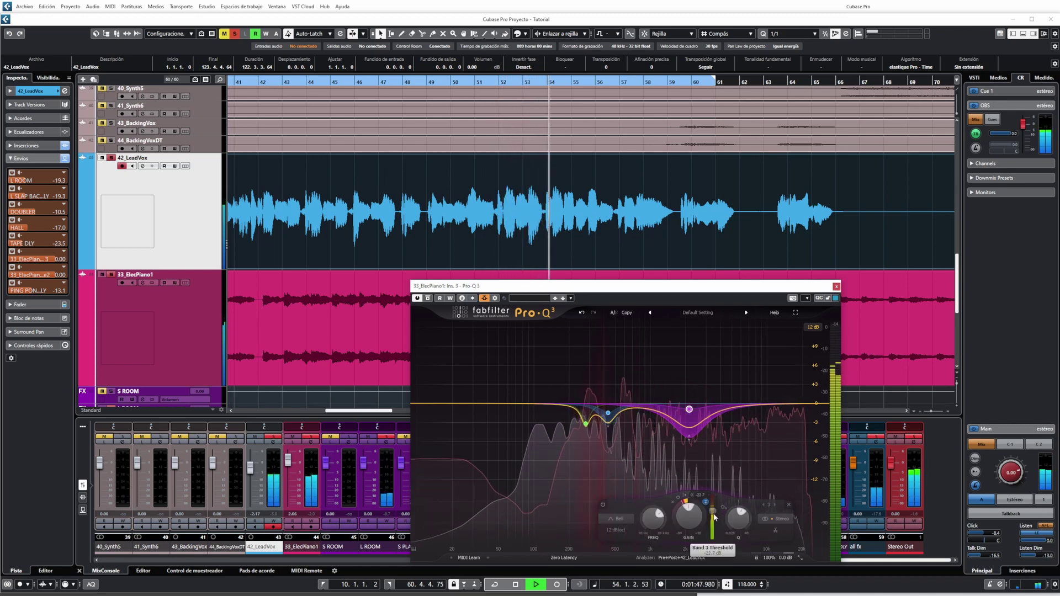
{"action": "left_click_drag", "start_coordinate": [712, 510], "coordinate": [715, 510]}
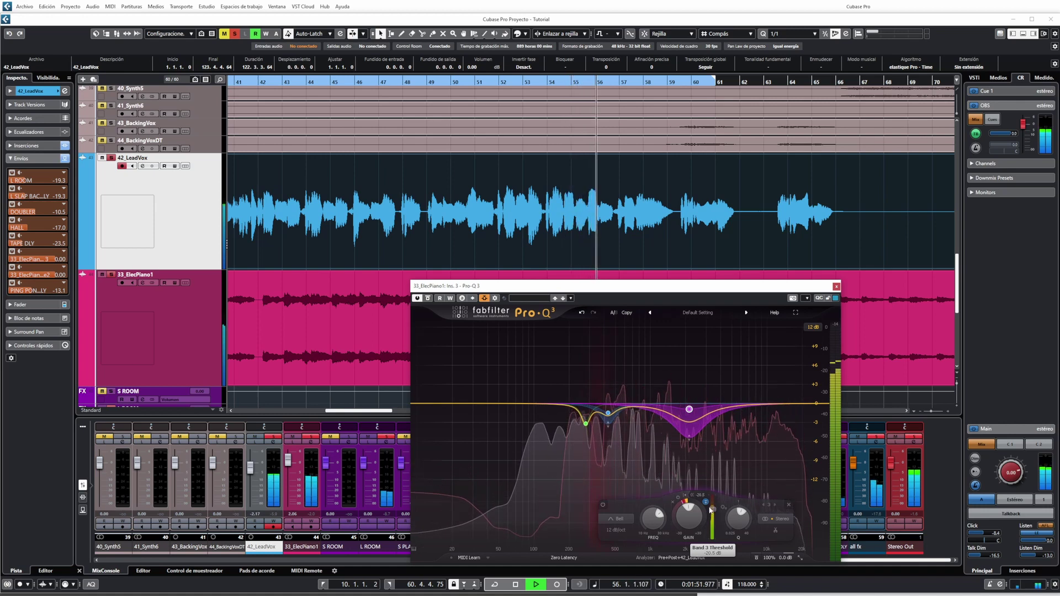
{"action": "mouse_move", "coordinate": [713, 509]}
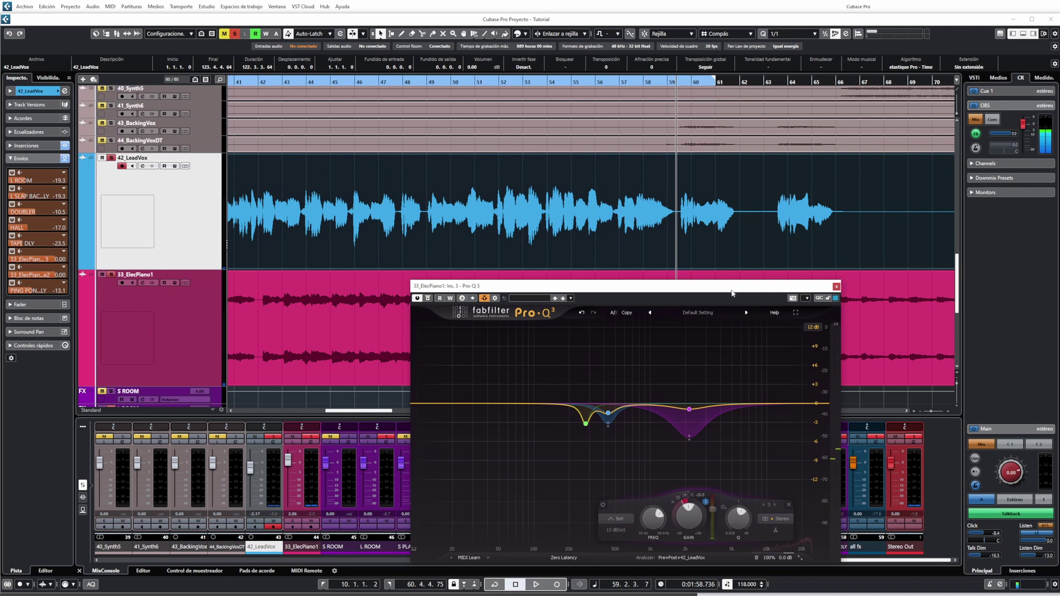
{"action": "left_click_drag", "start_coordinate": [732, 293], "coordinate": [719, 264]}
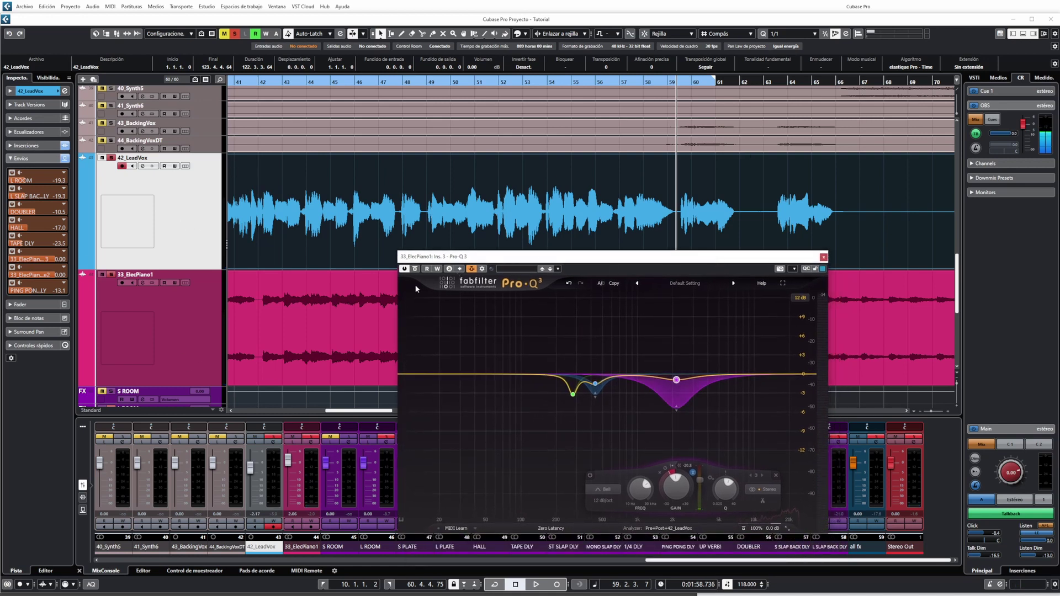
Show the analyzer's 42_LeadVox external spectrum and compare band 3 bypassed and active, playing from about bar 52
{"action": "left_click", "coordinate": [674, 529]}
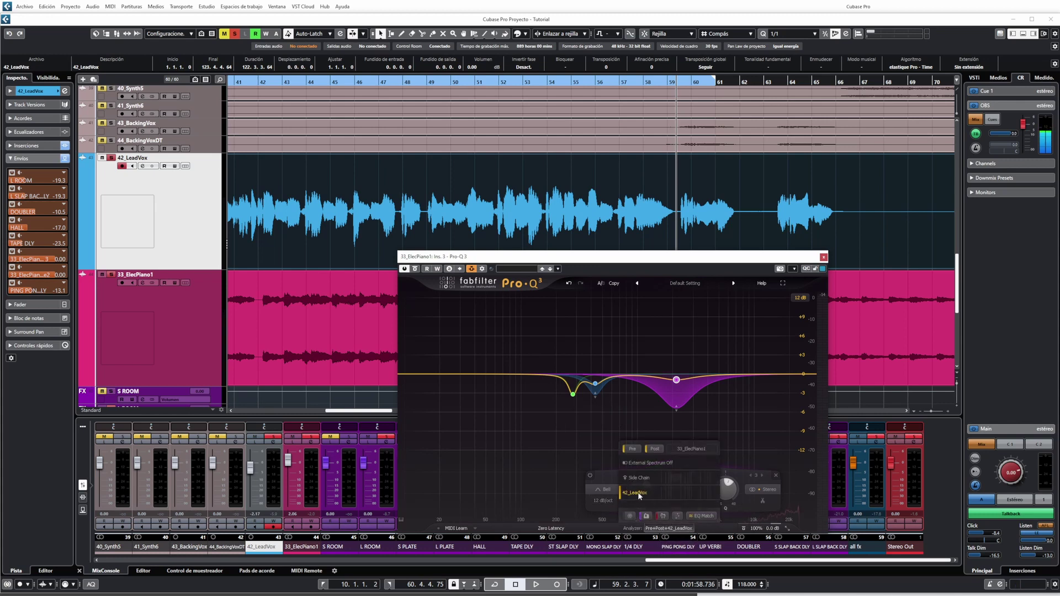
{"action": "mouse_move", "coordinate": [642, 495]}
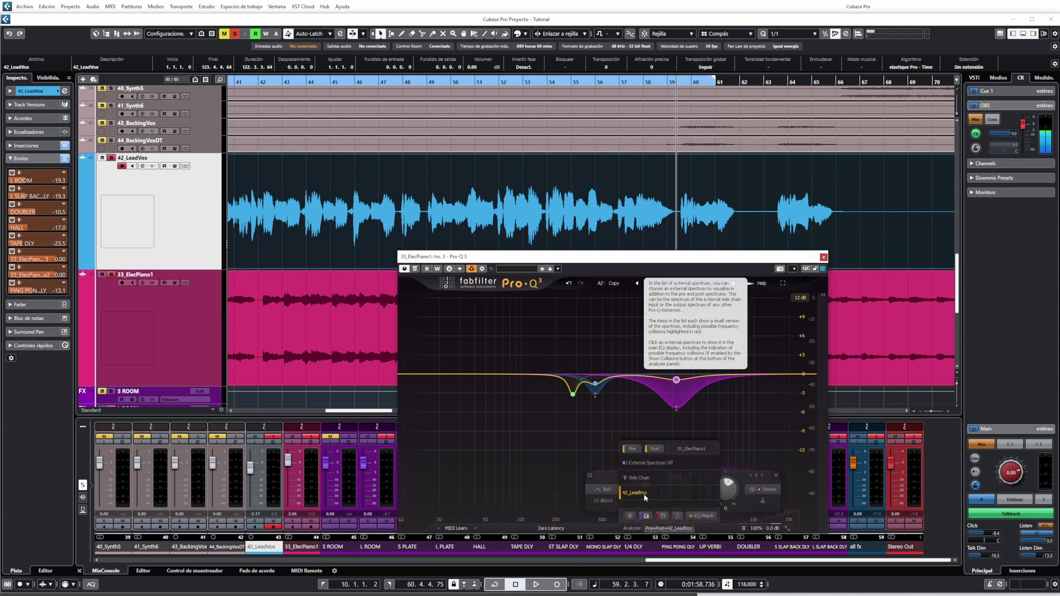
{"action": "left_click", "coordinate": [492, 84]}
{"action": "key", "text": "space"}
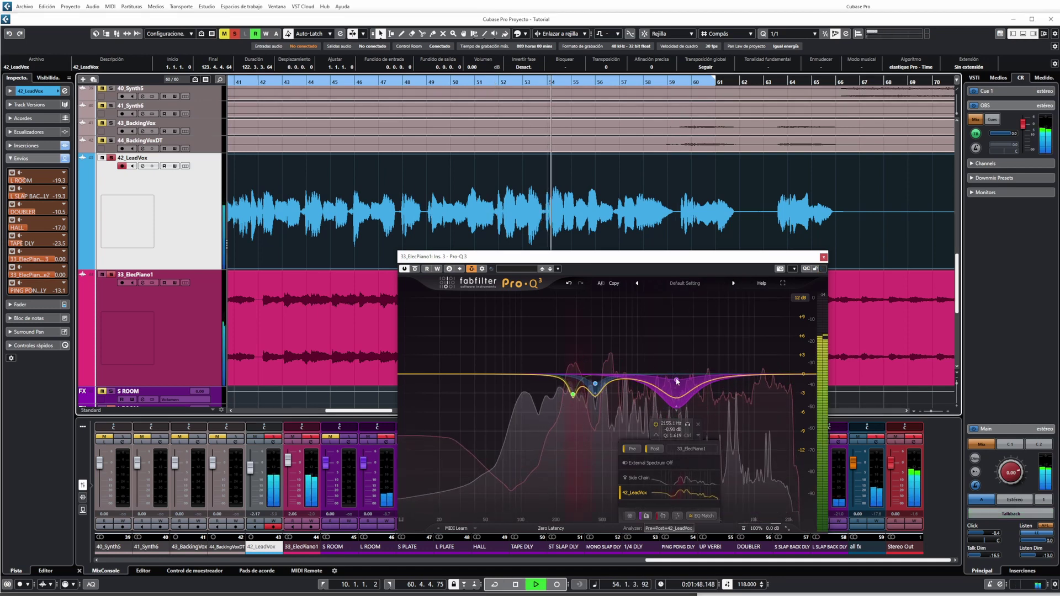
{"action": "left_click", "coordinate": [591, 475]}
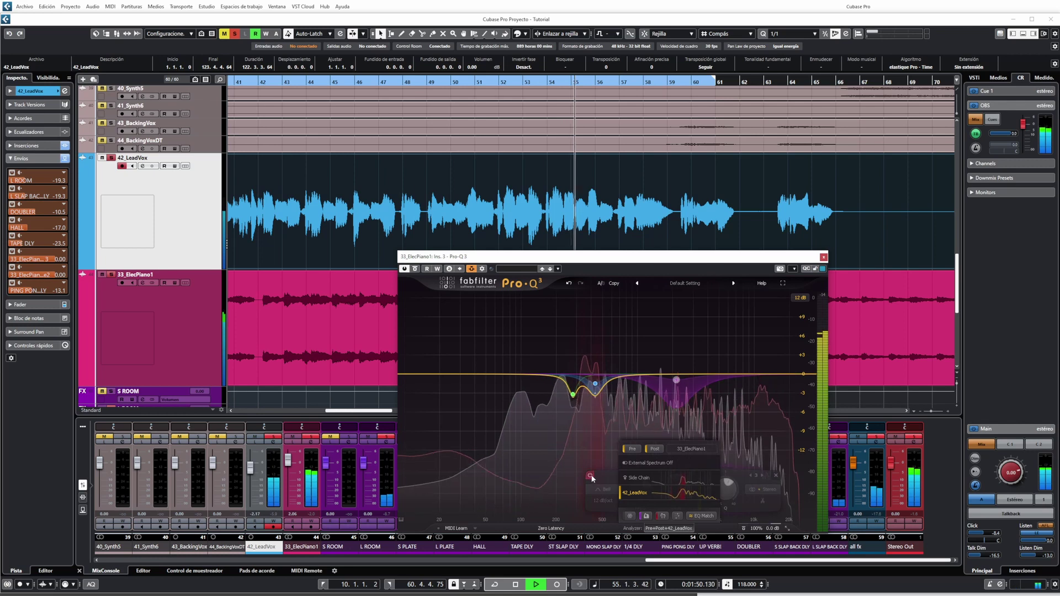
{"action": "left_click", "coordinate": [590, 476]}
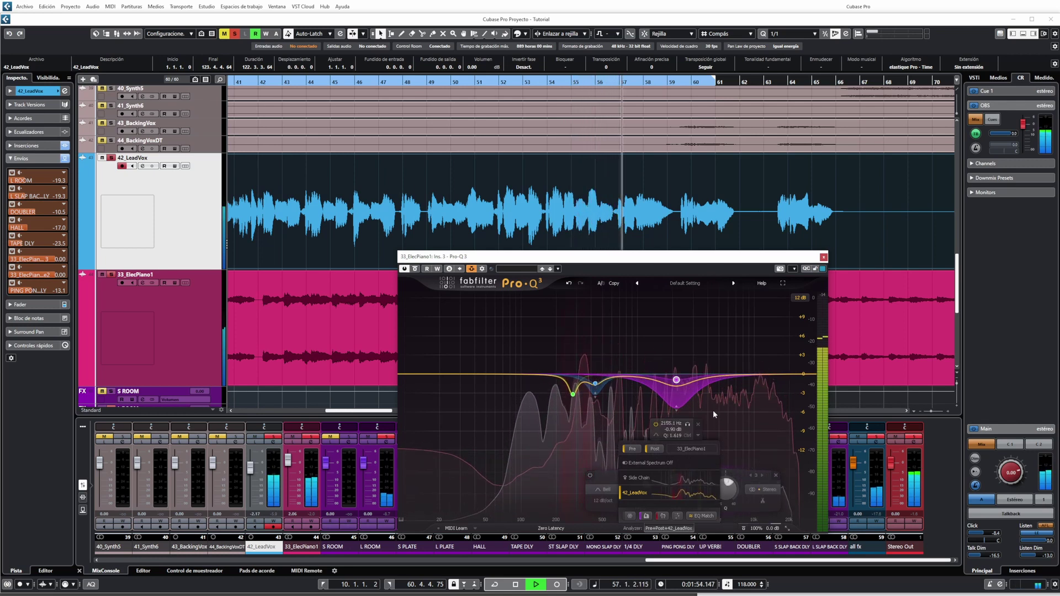
{"action": "key", "text": "space"}
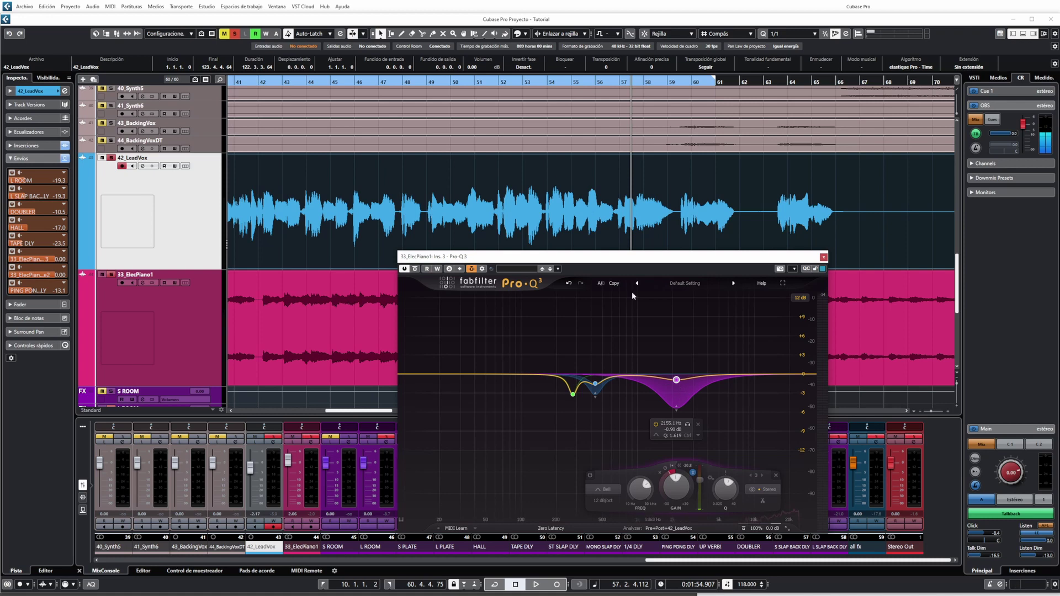
Audition the electric piano with Pro-Q 3 active and bypassed from about bar 53, and close the plug-in window
{"action": "left_click", "coordinate": [527, 80]}
{"action": "key", "text": "space"}
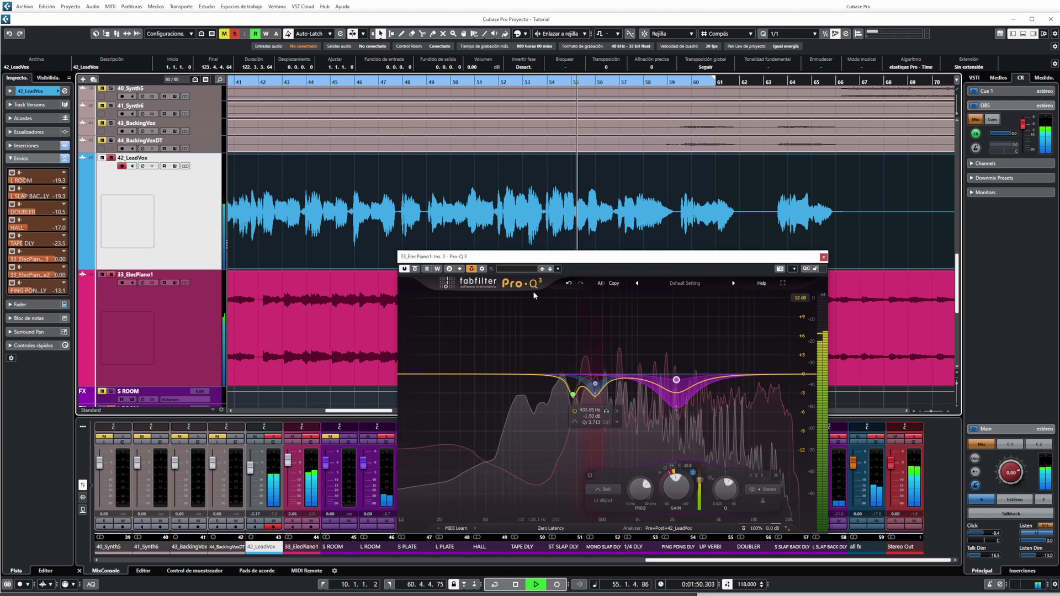
{"action": "left_click", "coordinate": [417, 270]}
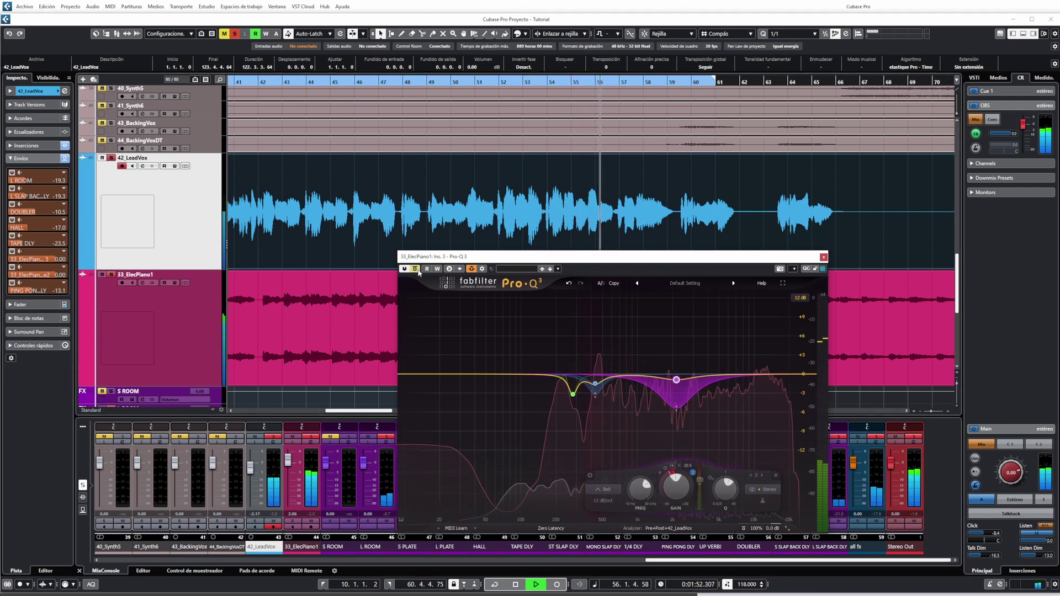
{"action": "key", "text": "space"}
{"action": "left_click", "coordinate": [76, 275]}
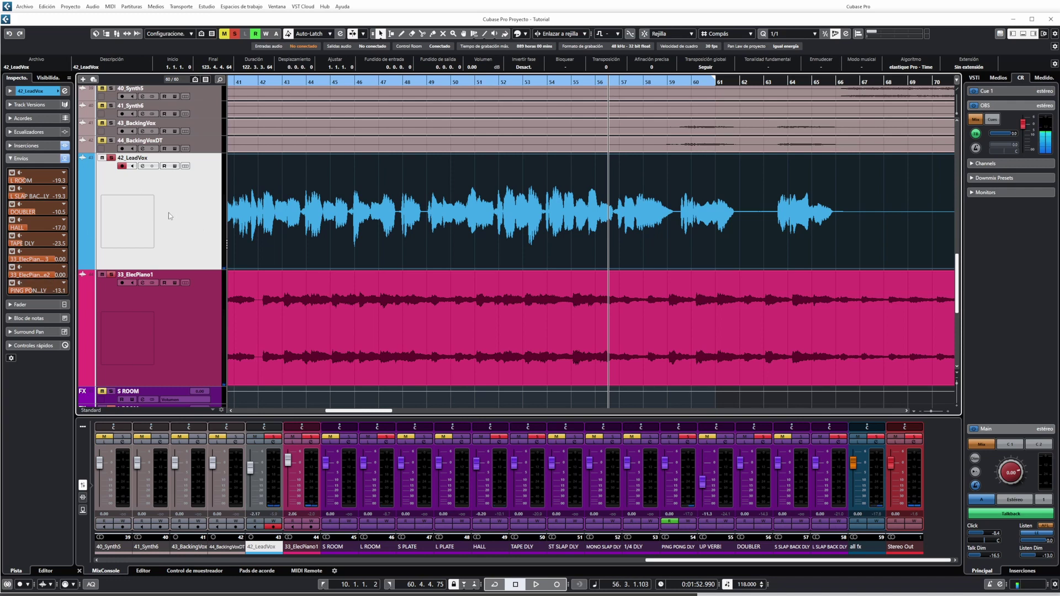
Activate the soothe2 insert on 33_ElecPiano1 and display its side-chain routing
{"action": "left_click", "coordinate": [186, 369]}
{"action": "left_click", "coordinate": [27, 145]}
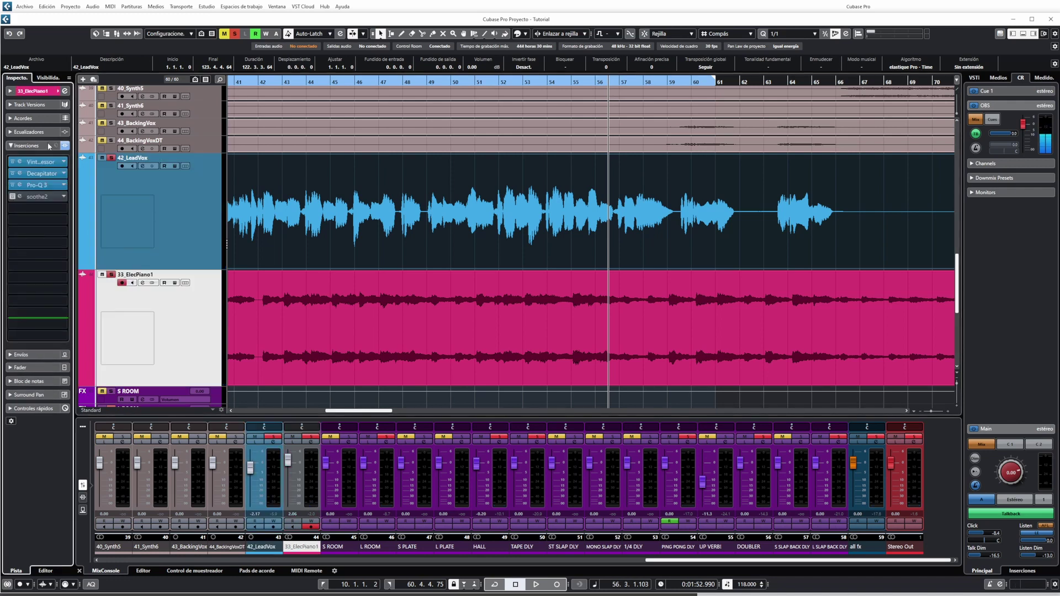
{"action": "left_click", "coordinate": [12, 195]}
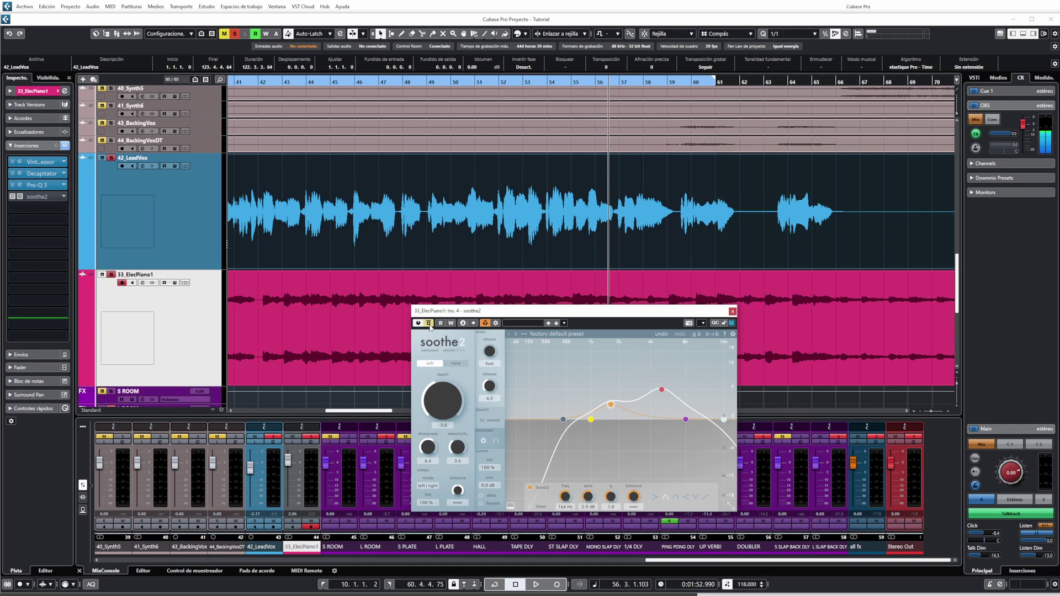
{"action": "left_click", "coordinate": [429, 324]}
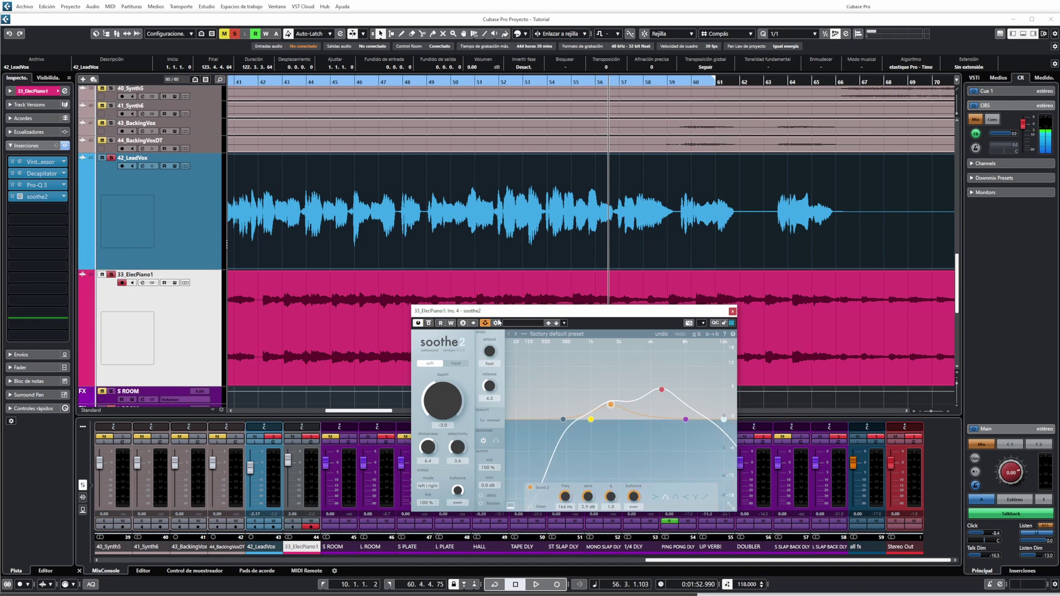
{"action": "left_click", "coordinate": [495, 324]}
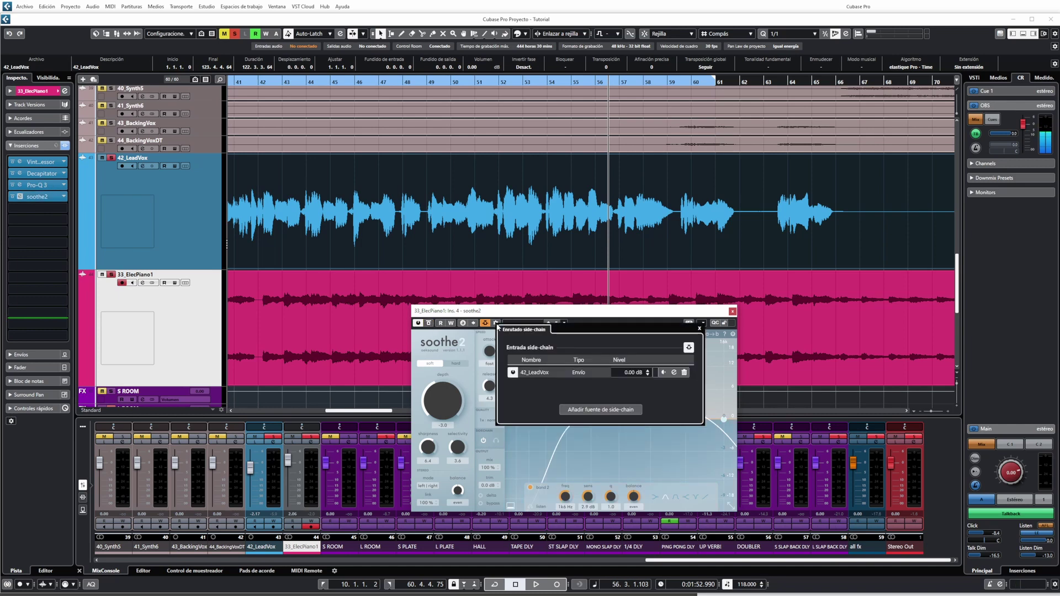
Display the sends of 42_LeadVox that feed the electric piano's side-chains and reposition the soothe2 window
{"action": "left_click", "coordinate": [183, 212]}
{"action": "left_click", "coordinate": [25, 354]}
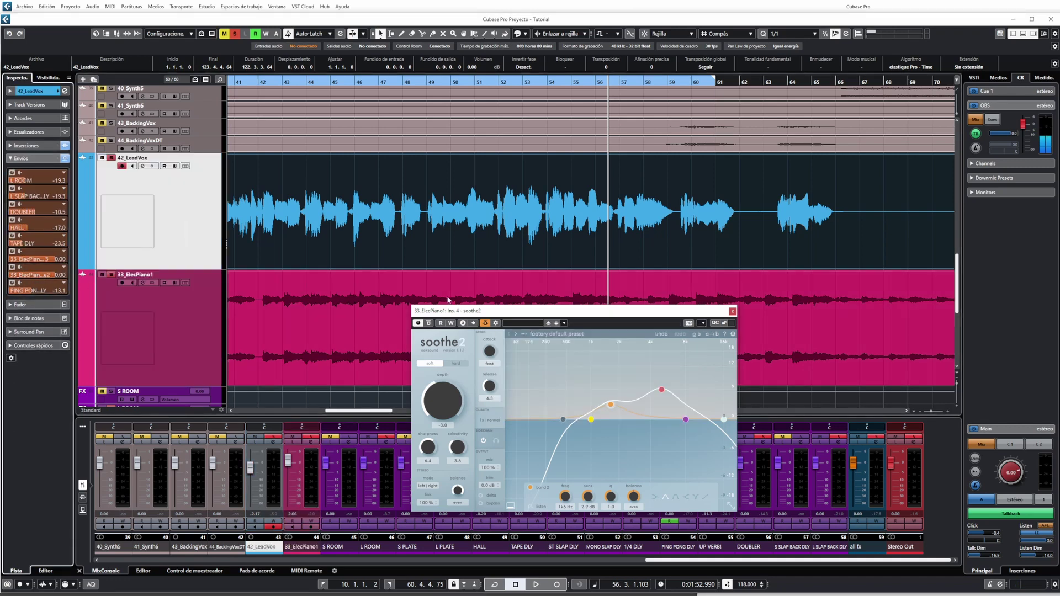
{"action": "left_click_drag", "start_coordinate": [662, 314], "coordinate": [600, 344]}
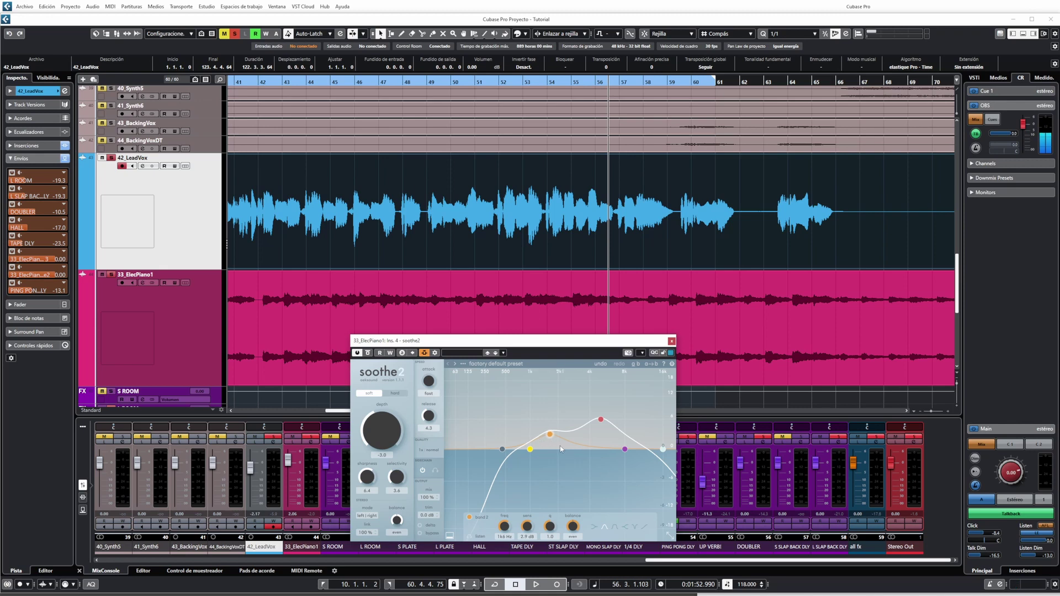
Play from about bar 52 while raising soothe2's depth to an extreme amount and returning it to a subtle one
{"action": "double_click", "coordinate": [507, 82]}
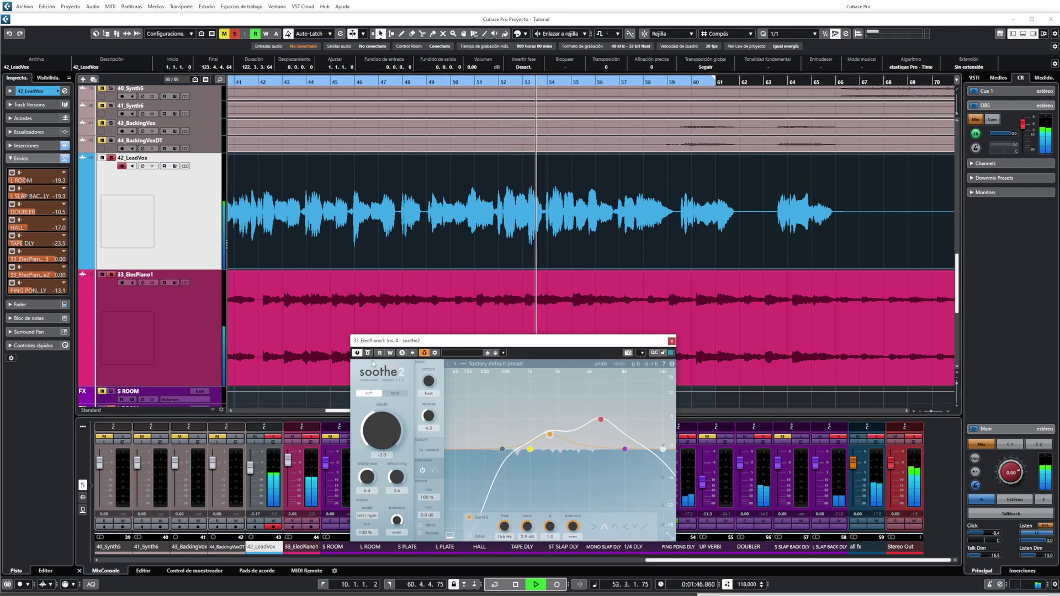
{"action": "key", "text": "space"}
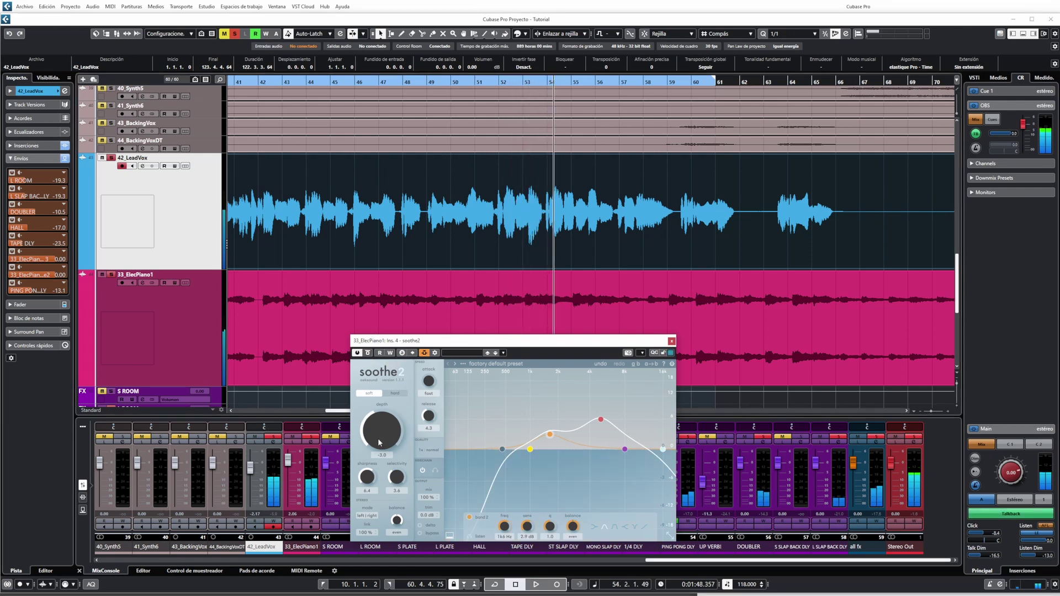
{"action": "left_click_drag", "start_coordinate": [379, 441], "coordinate": [394, 365]}
{"action": "key", "text": "space"}
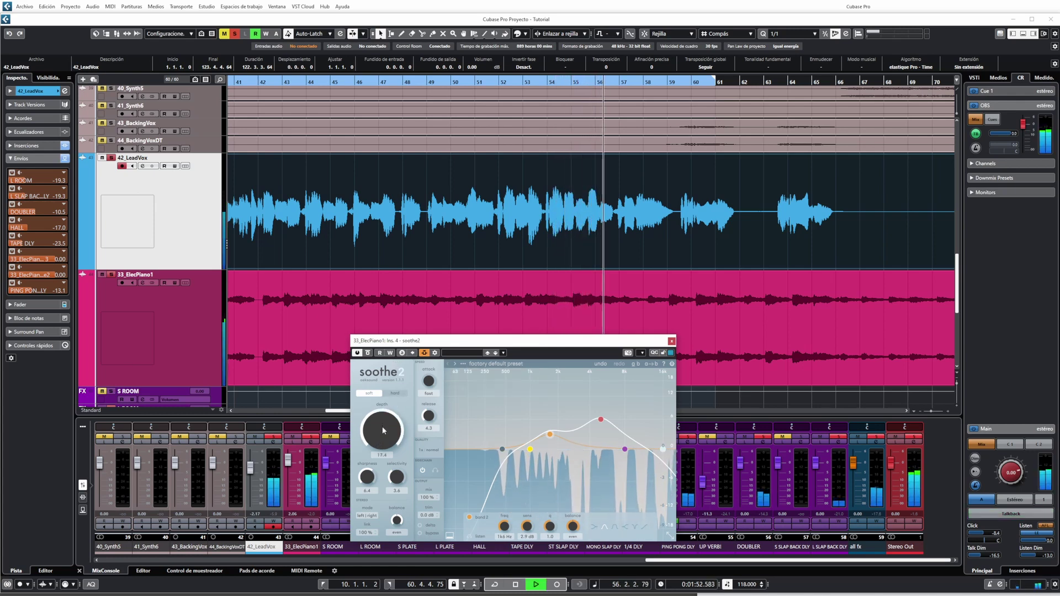
{"action": "left_click_drag", "start_coordinate": [382, 430], "coordinate": [375, 485]}
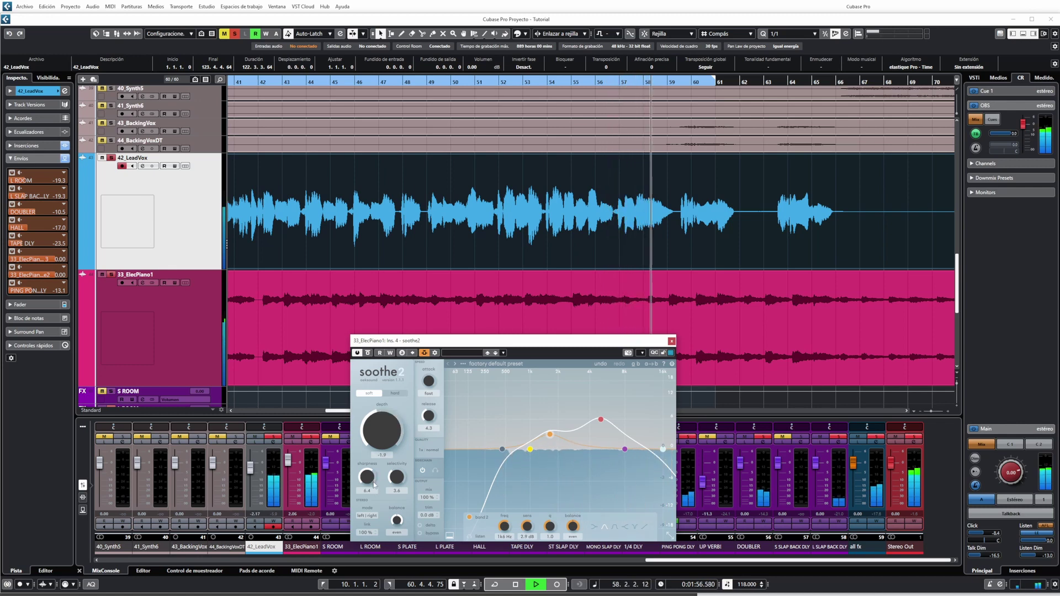
{"action": "key", "text": "space"}
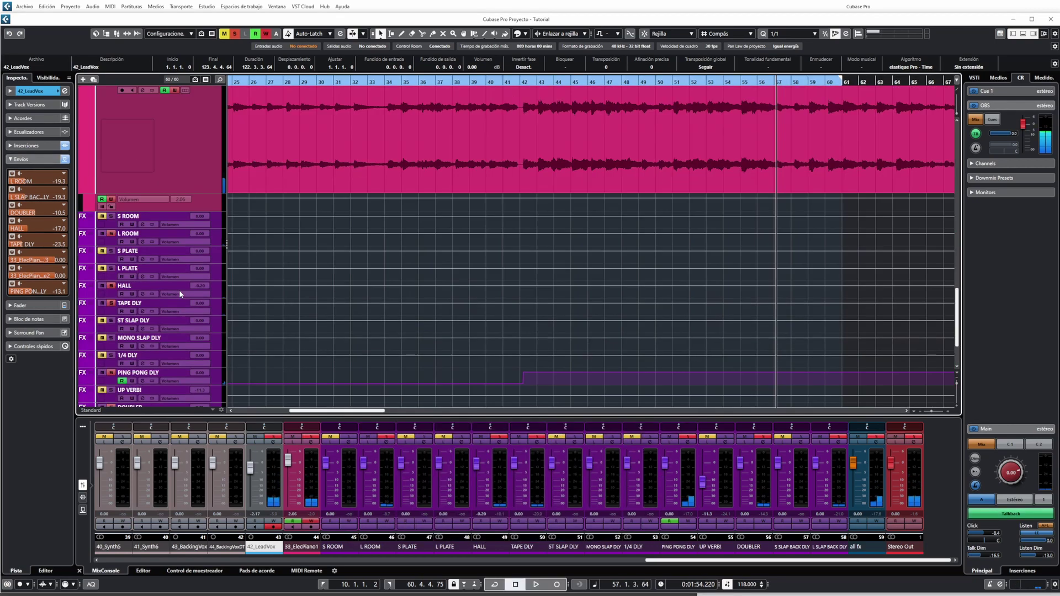
Enlarge the volume automation lane of 33_ElecPiano1 and fit the song section around bars 10 to 60 in view
{"action": "scroll", "coordinate": [179, 289], "scroll_direction": "down", "scroll_amount": 3}
{"action": "left_click_drag", "start_coordinate": [213, 146], "coordinate": [329, 238]}
{"action": "scroll", "coordinate": [331, 237], "scroll_direction": "up", "scroll_amount": 6}
{"action": "scroll", "coordinate": [506, 284], "scroll_direction": "down", "scroll_amount": 3}
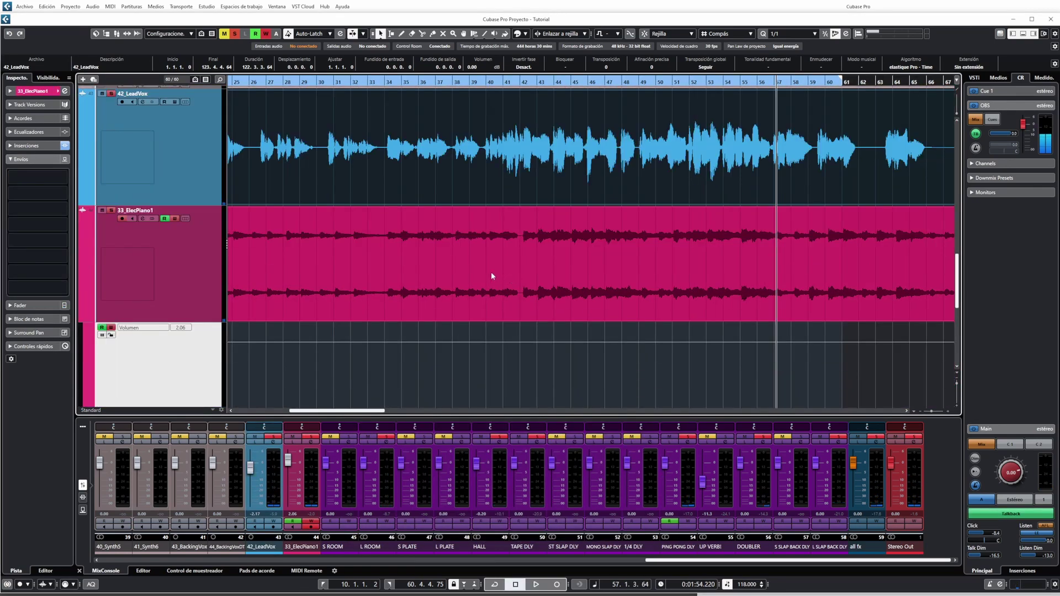
{"action": "scroll", "coordinate": [739, 227], "scroll_direction": "down", "scroll_amount": 2}
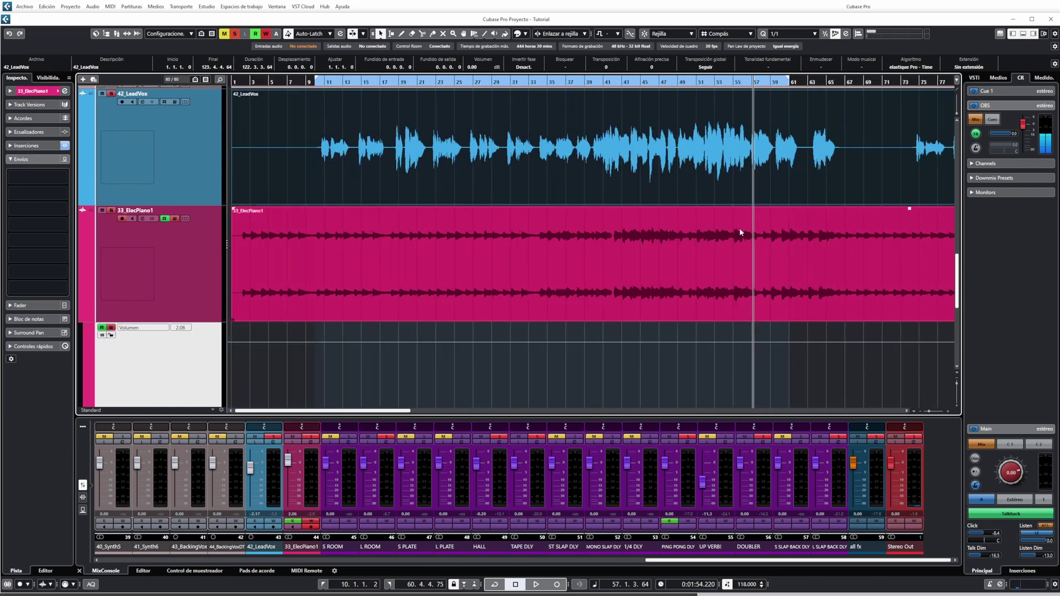
Write volume automation on 33_ElecPiano1 during playback from bar 10 to about bar 51
{"action": "left_click", "coordinate": [318, 82]}
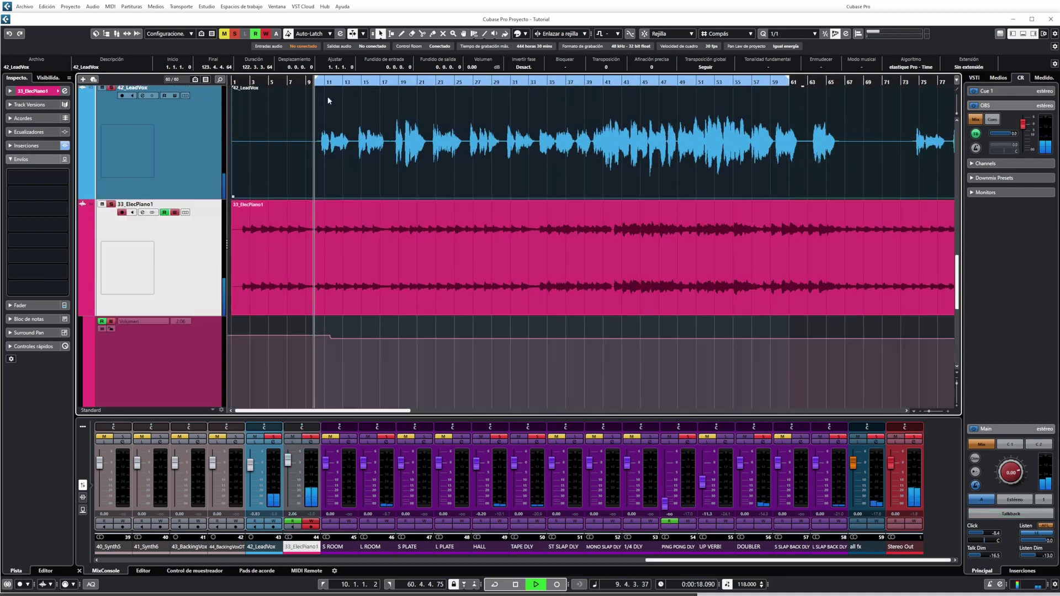
{"action": "scroll", "coordinate": [327, 98], "scroll_direction": "down", "scroll_amount": 6}
{"action": "key", "text": "space"}
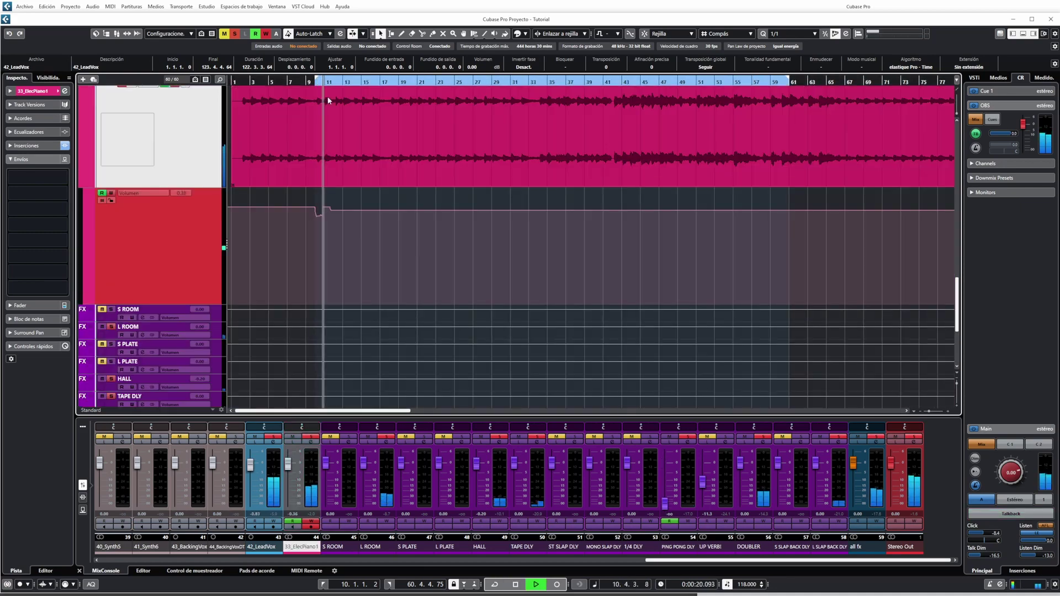
{"action": "scroll", "coordinate": [374, 179], "scroll_direction": "up", "scroll_amount": 5}
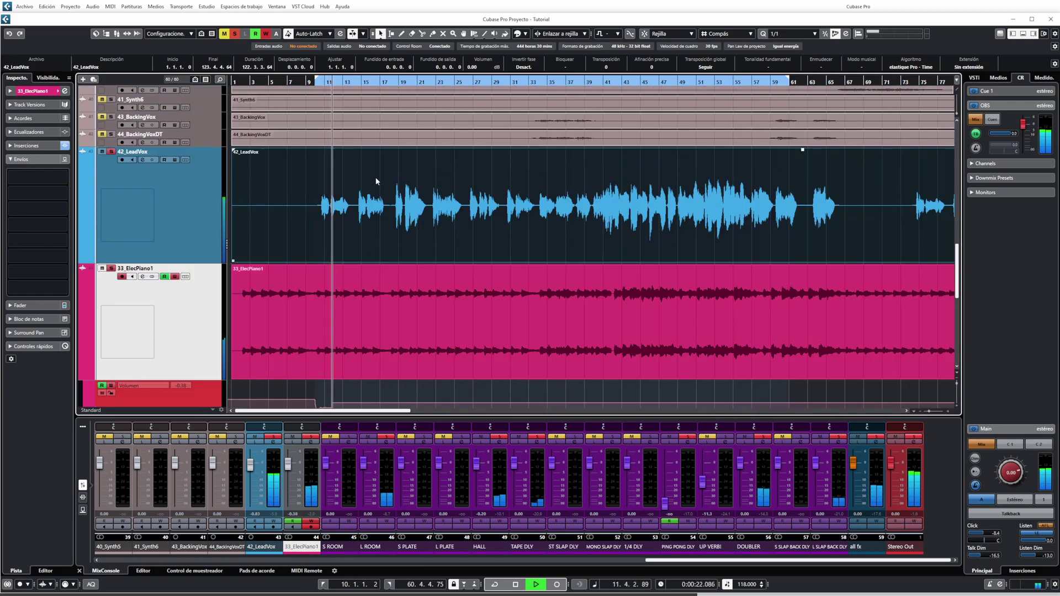
{"action": "scroll", "coordinate": [375, 178], "scroll_direction": "down", "scroll_amount": 2}
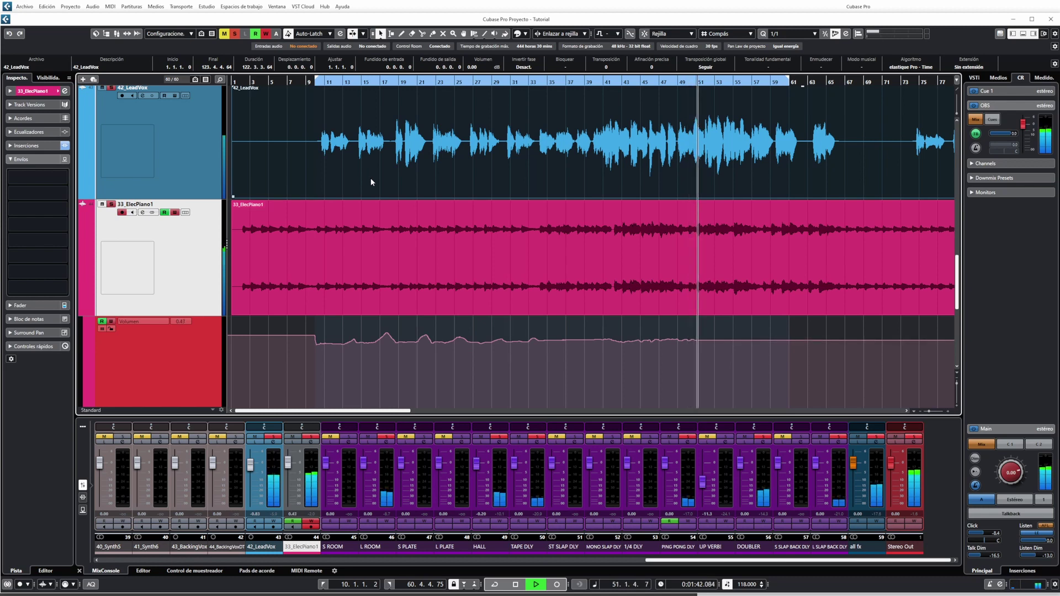
{"action": "key", "text": "space"}
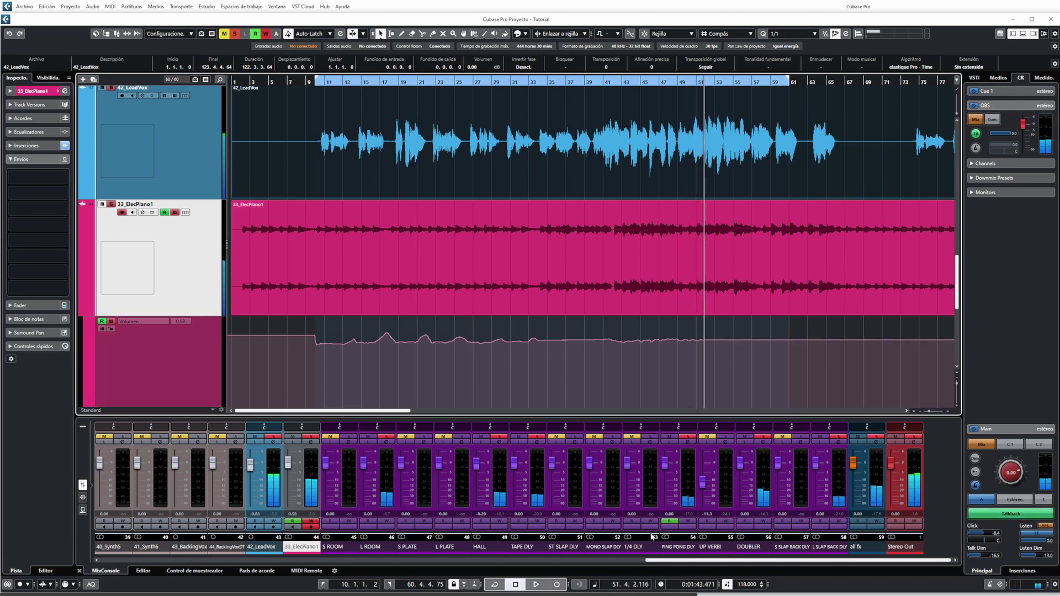
Select the volume automation points written under 33_ElecPiano1 to inspect them against the vocal and piano waveforms
{"action": "left_click", "coordinate": [428, 269]}
{"action": "left_click", "coordinate": [388, 137]}
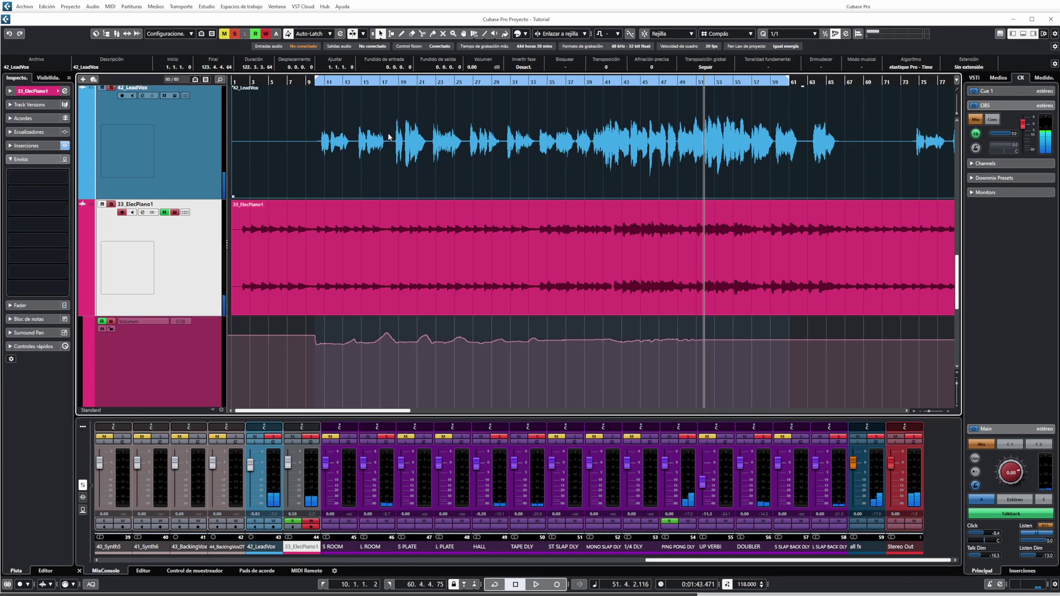
{"action": "left_click", "coordinate": [379, 254]}
{"action": "left_click", "coordinate": [383, 340]}
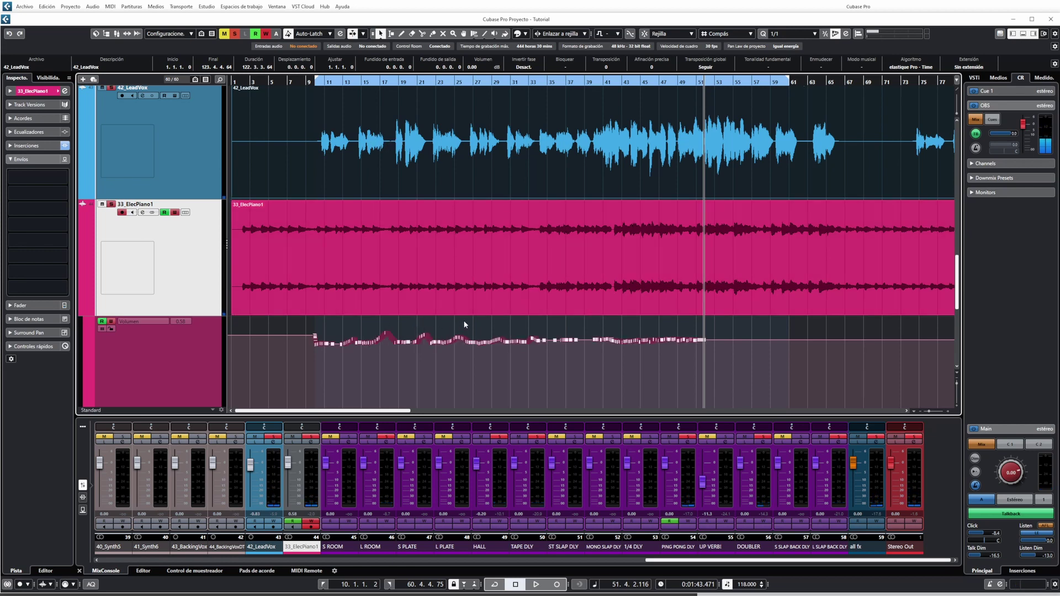
Resume writing the volume automation of 33_ElecPiano1 from about bar 49 through to about bar 60
{"action": "scroll", "coordinate": [671, 331], "scroll_direction": "up", "scroll_amount": 3}
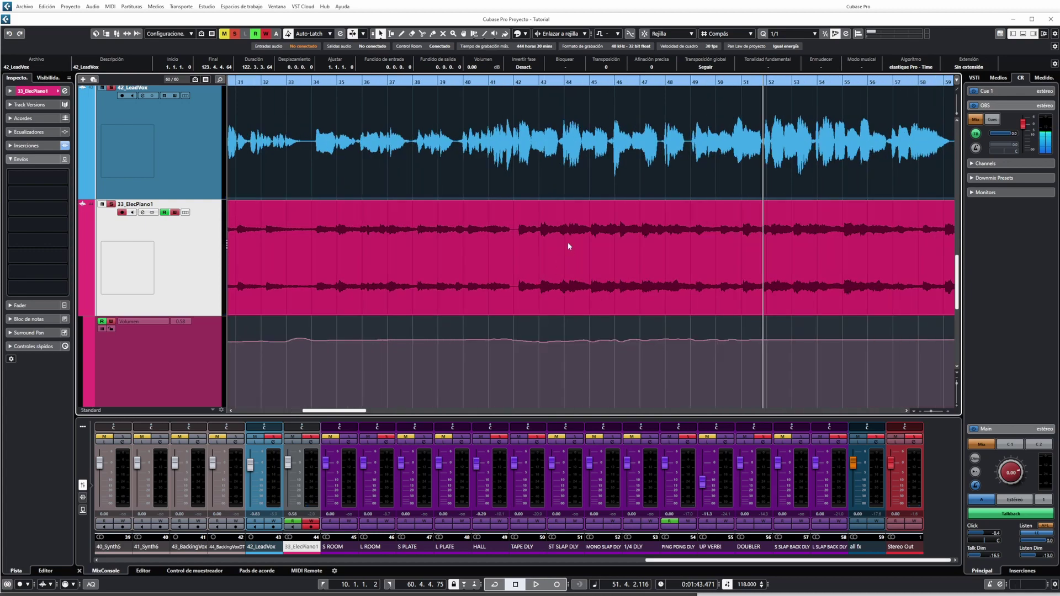
{"action": "scroll", "coordinate": [550, 303], "scroll_direction": "down", "scroll_amount": 1}
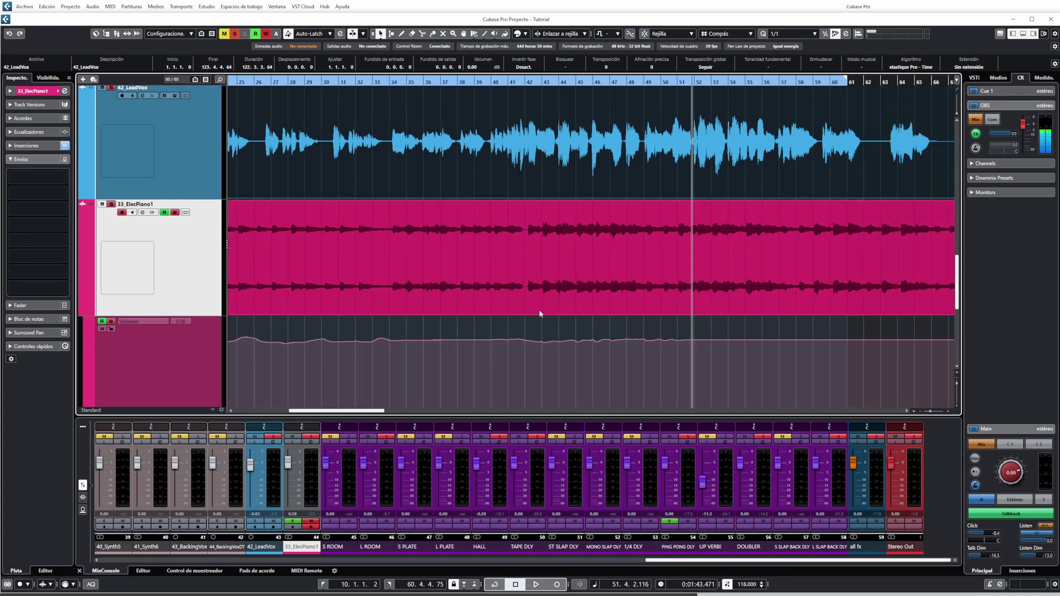
{"action": "scroll", "coordinate": [671, 294], "scroll_direction": "up", "scroll_amount": 1}
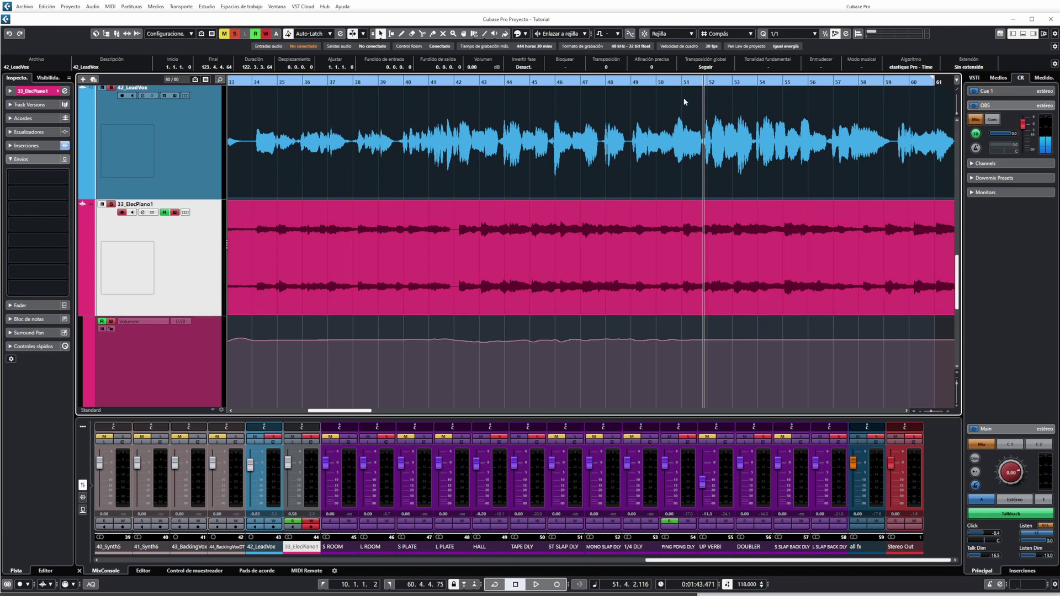
{"action": "left_click", "coordinate": [677, 82]}
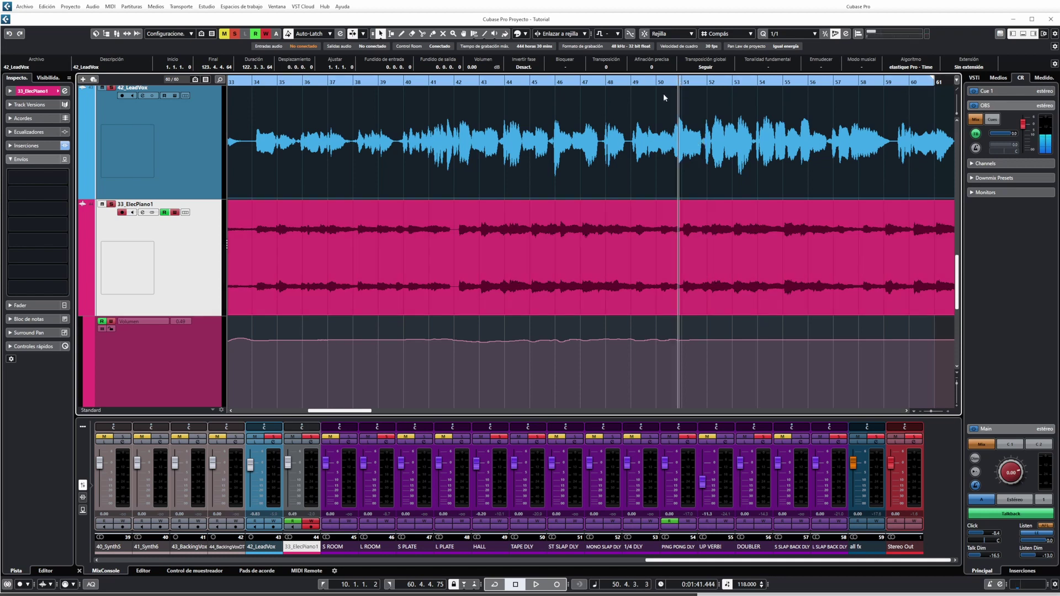
{"action": "left_click", "coordinate": [629, 81]}
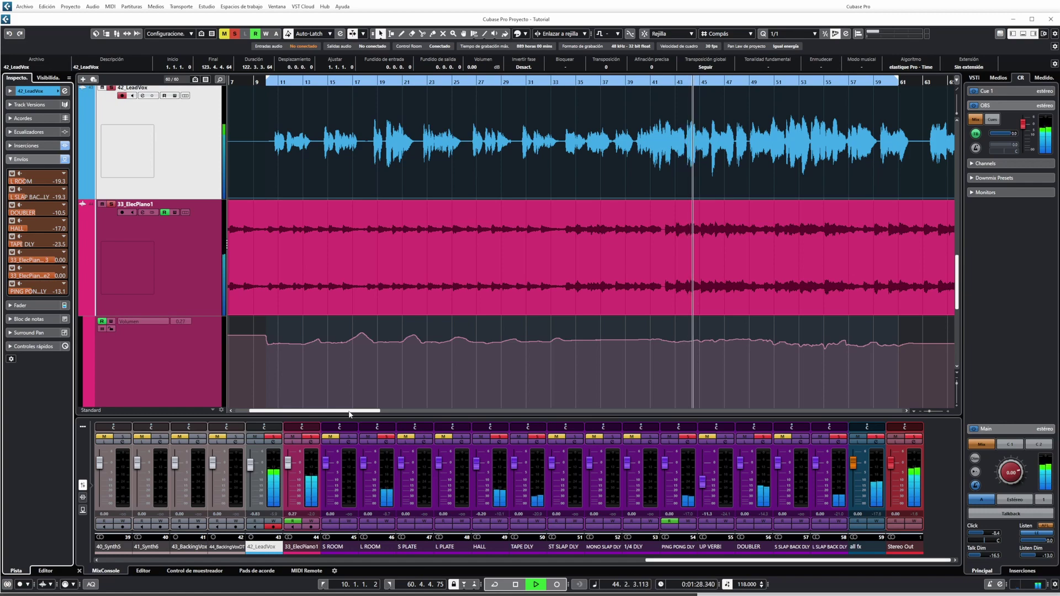
Audition the automated electric piano with 42_LeadVox until about bar 59, checking the FX channels
{"action": "scroll", "coordinate": [655, 332], "scroll_direction": "down", "scroll_amount": 8}
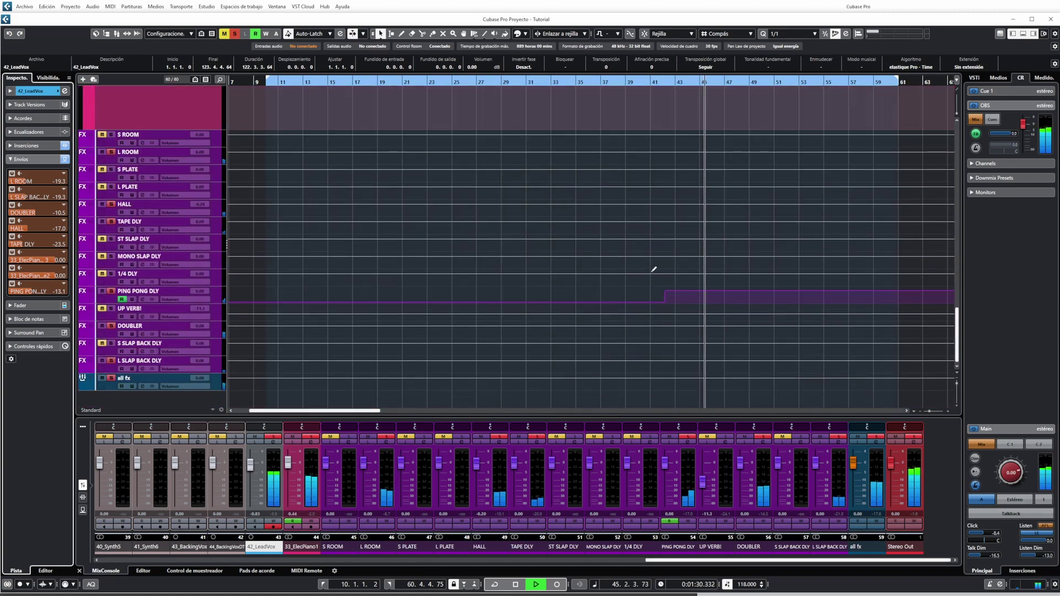
{"action": "scroll", "coordinate": [670, 282], "scroll_direction": "up", "scroll_amount": 8}
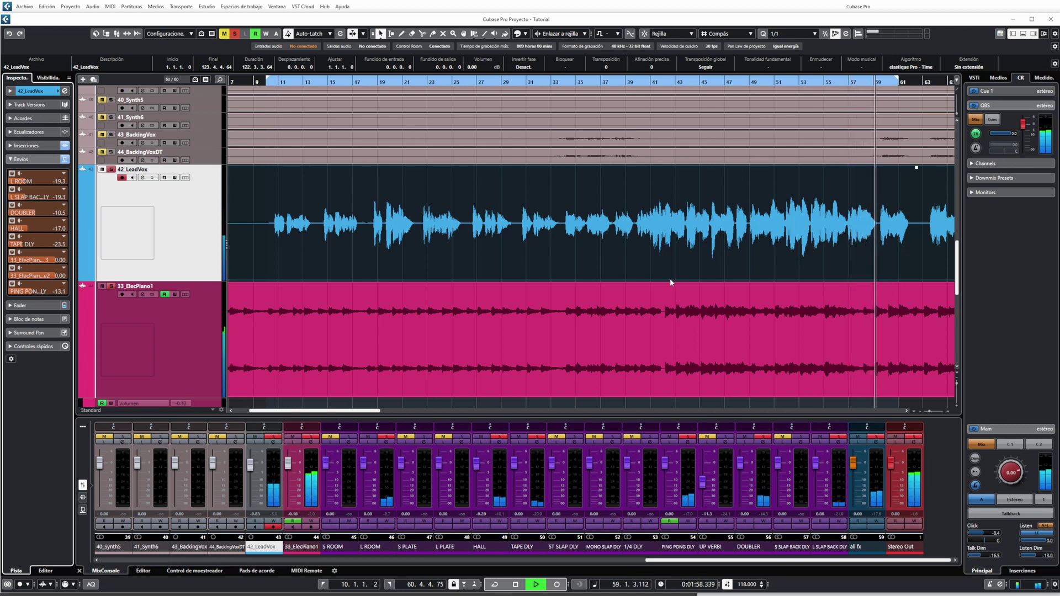
{"action": "key", "text": "space"}
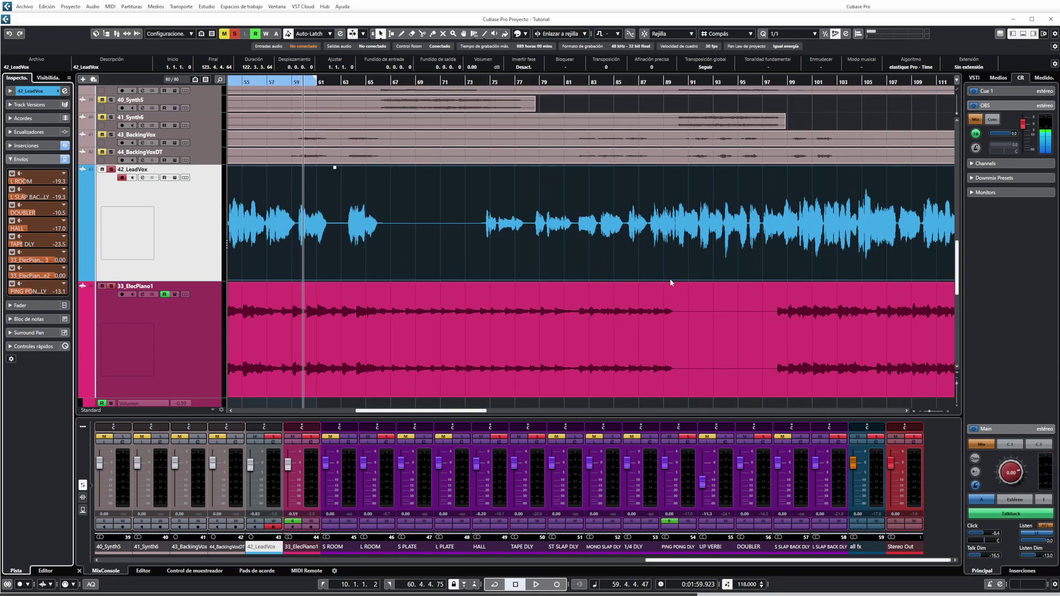